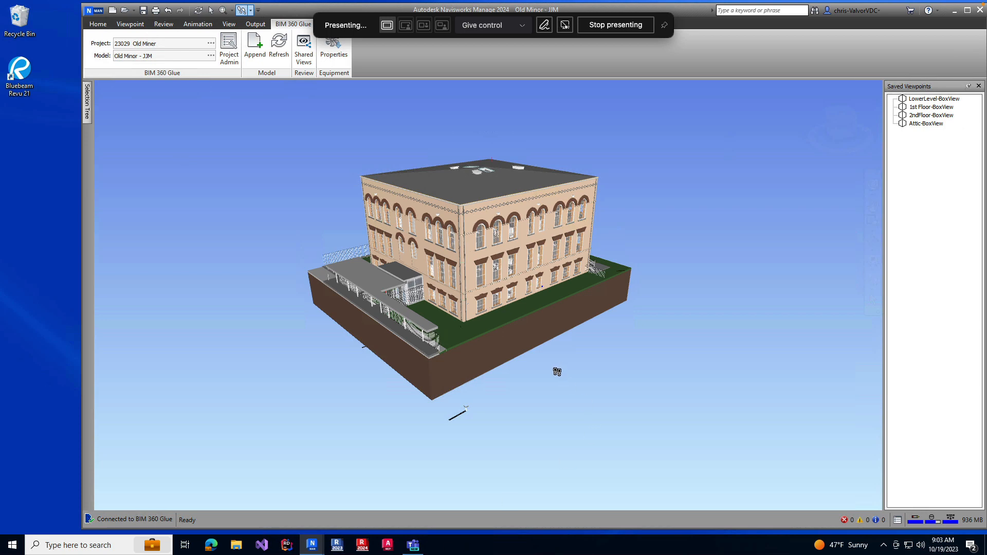
Look over the building model and open the saved box viewpoints in order from LowerLevel through 1st Floor and 2ndFloor to Attic
left_click_drag(557, 372, 515, 344)
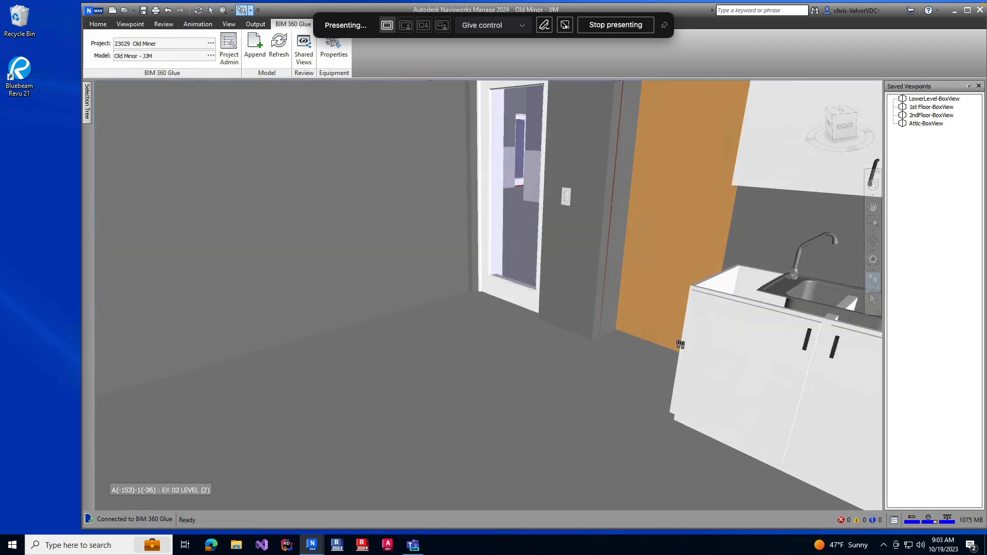
left_click_drag(680, 344, 546, 352)
middle_click_drag(561, 393, 566, 308)
left_click_drag(568, 355, 570, 400)
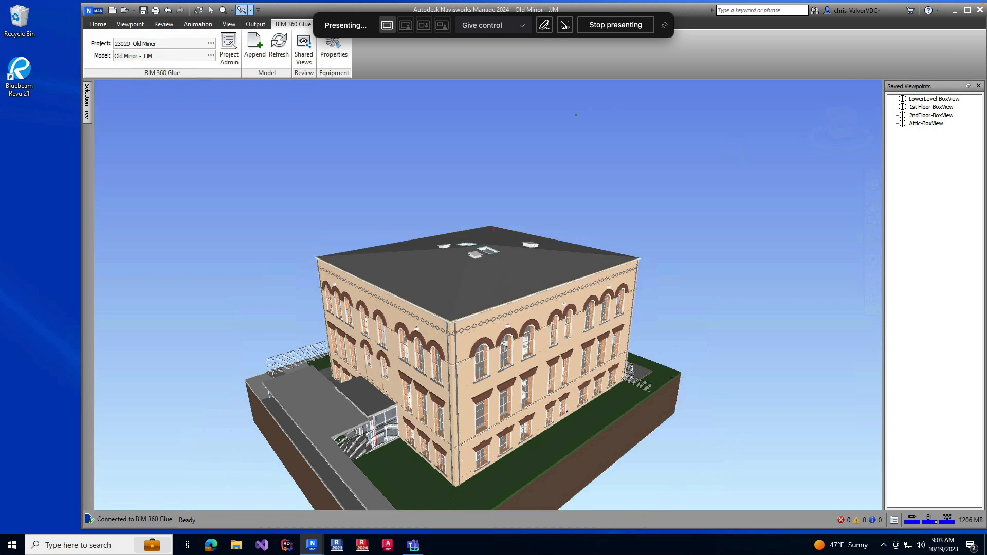
left_click(922, 98)
middle_click_drag(275, 246, 455, 172)
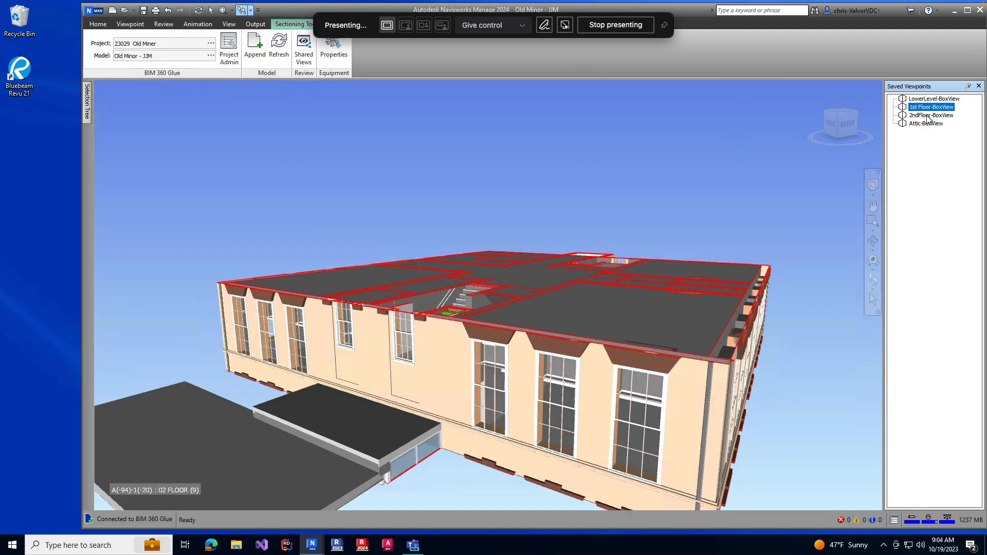
left_click(929, 115)
left_click(926, 124)
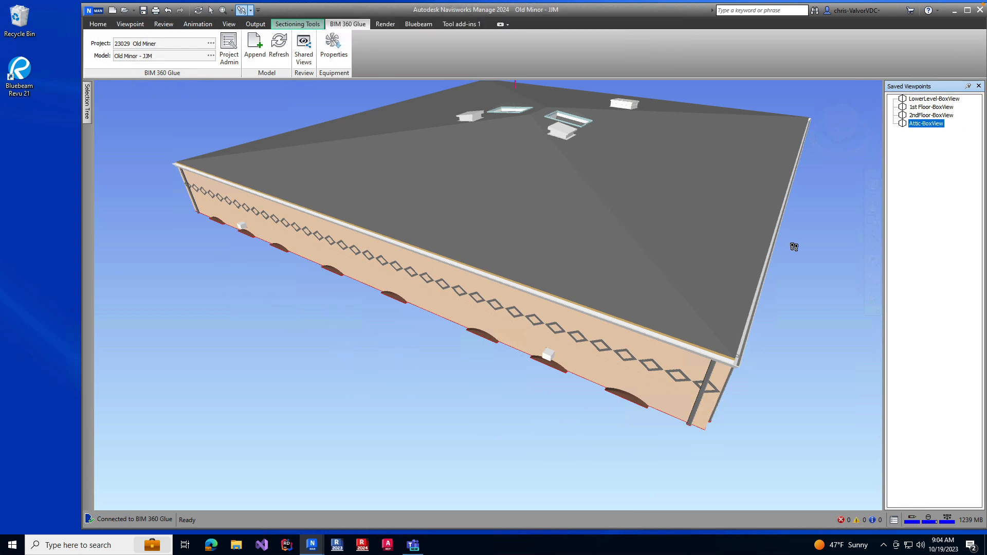
left_click_drag(295, 348, 325, 337)
Disable sectioning and pull the view back to show the whole building
left_click(286, 26)
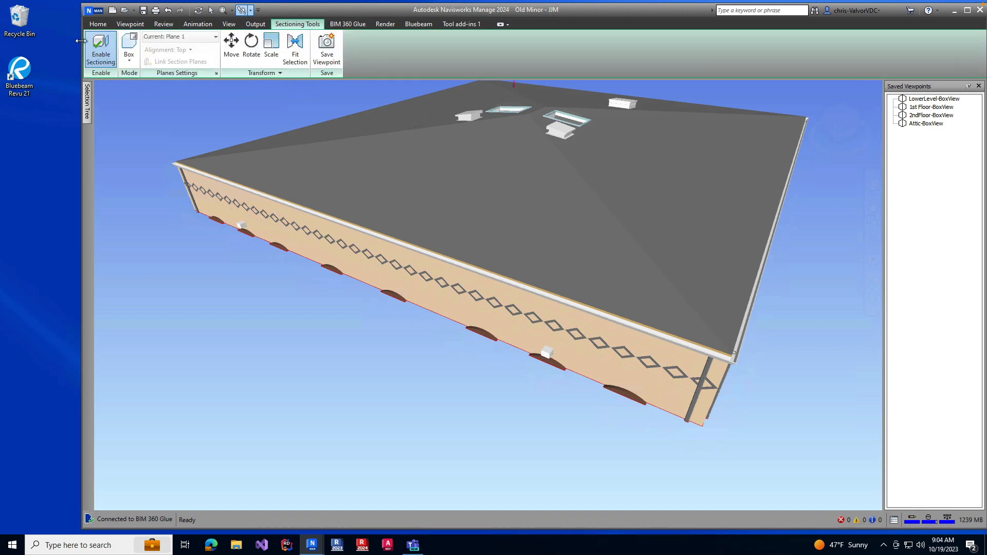
left_click(101, 48)
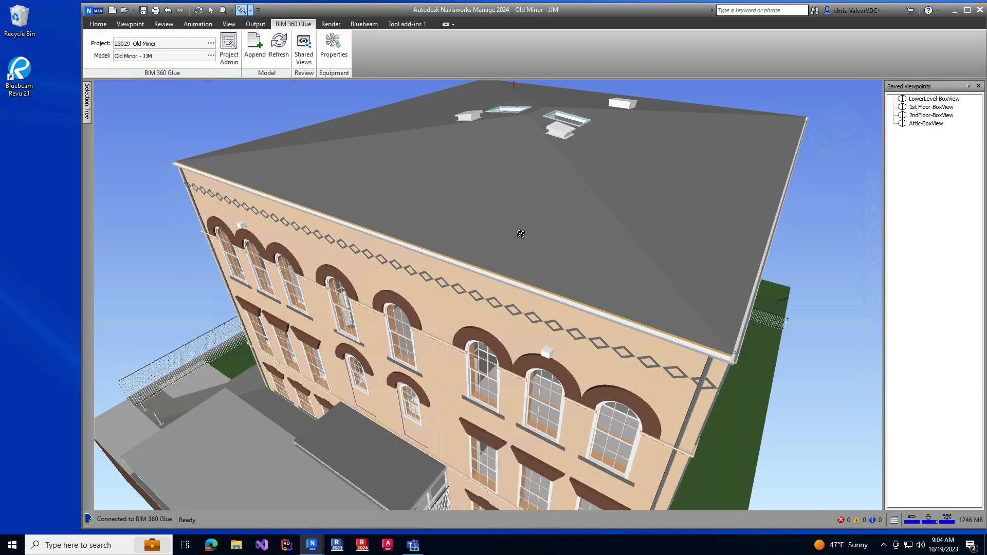
left_click_drag(521, 234, 501, 327)
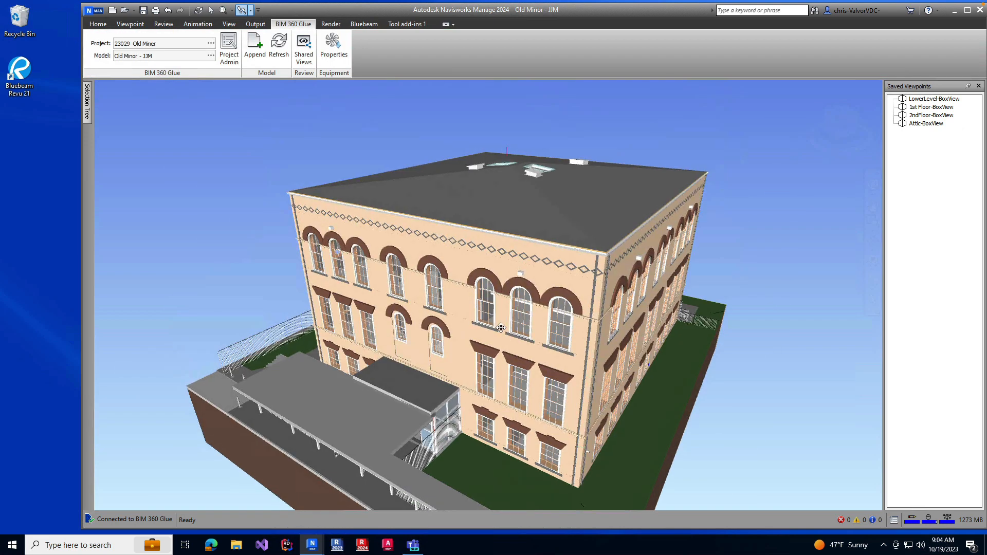
middle_click_drag(501, 327, 486, 272)
left_click_drag(437, 146, 449, 237)
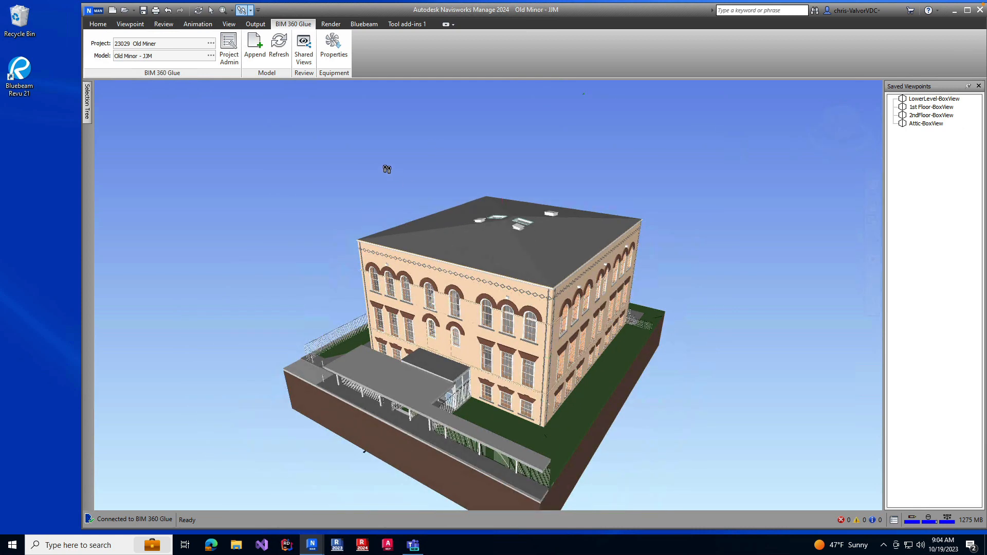
Enable sectioning on the model and switch the sectioning mode from Box to Planes
left_click(130, 24)
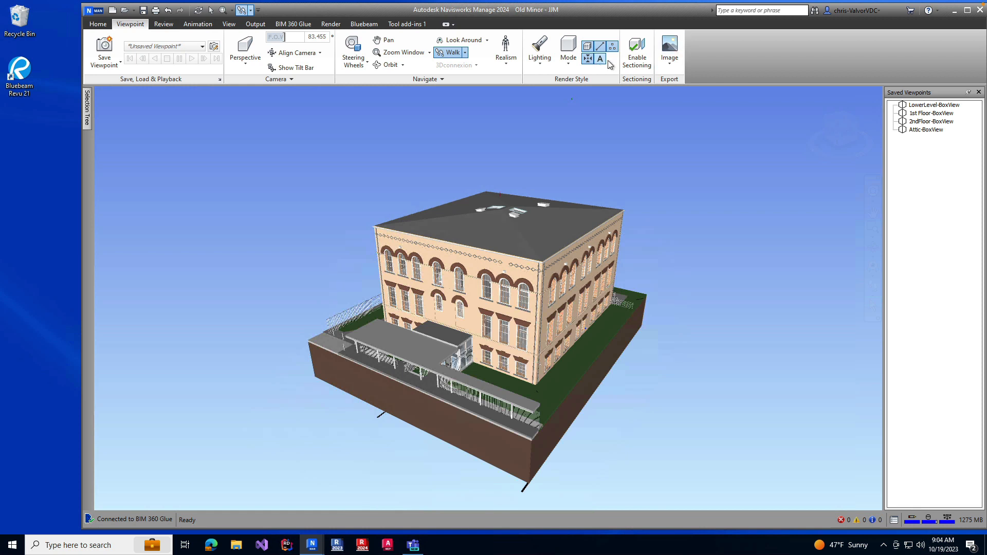
left_click(638, 55)
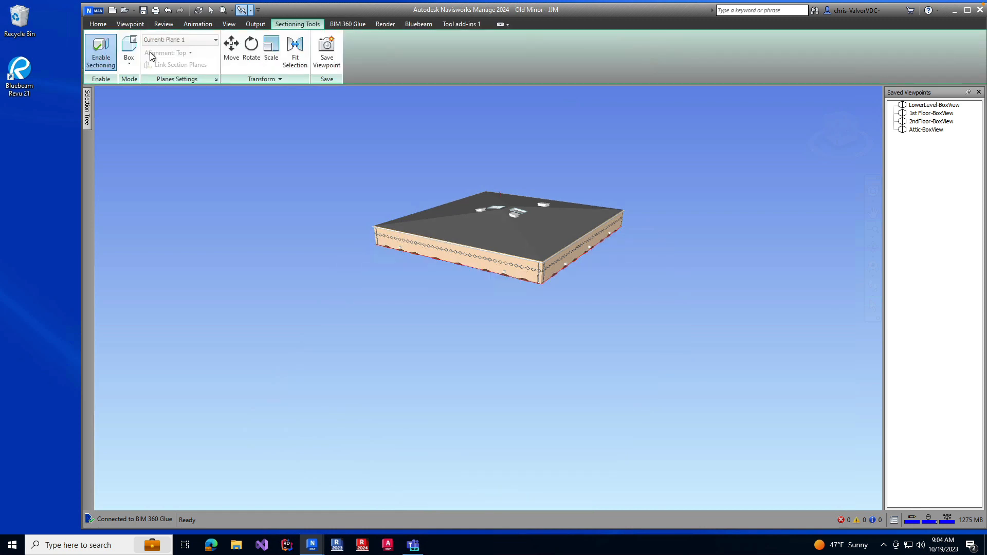
left_click(129, 57)
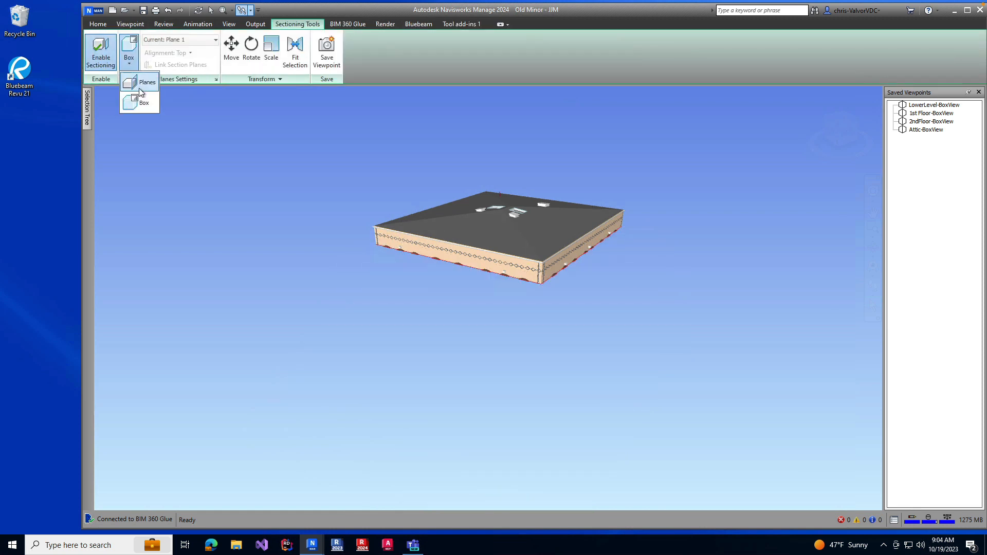
left_click(140, 86)
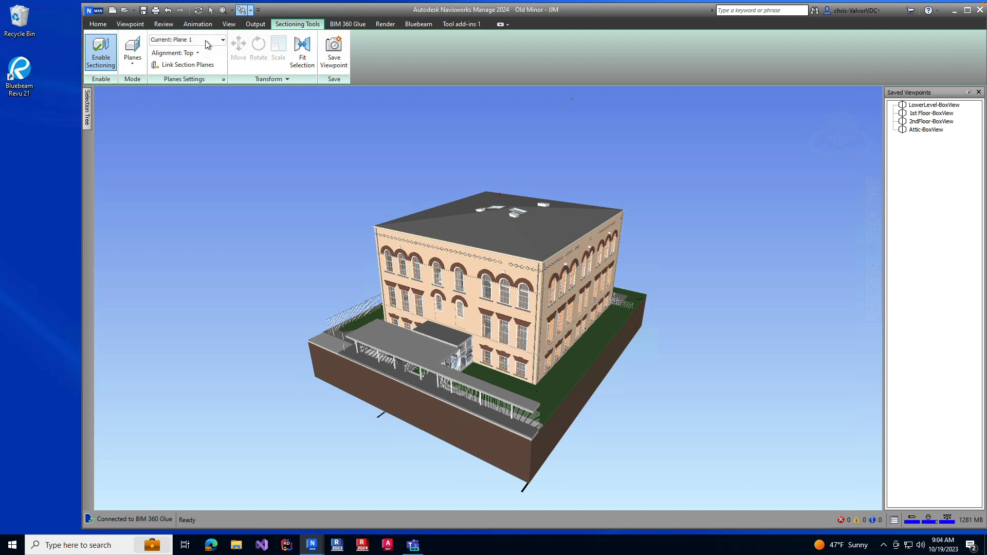
left_click(205, 41)
left_click(189, 52)
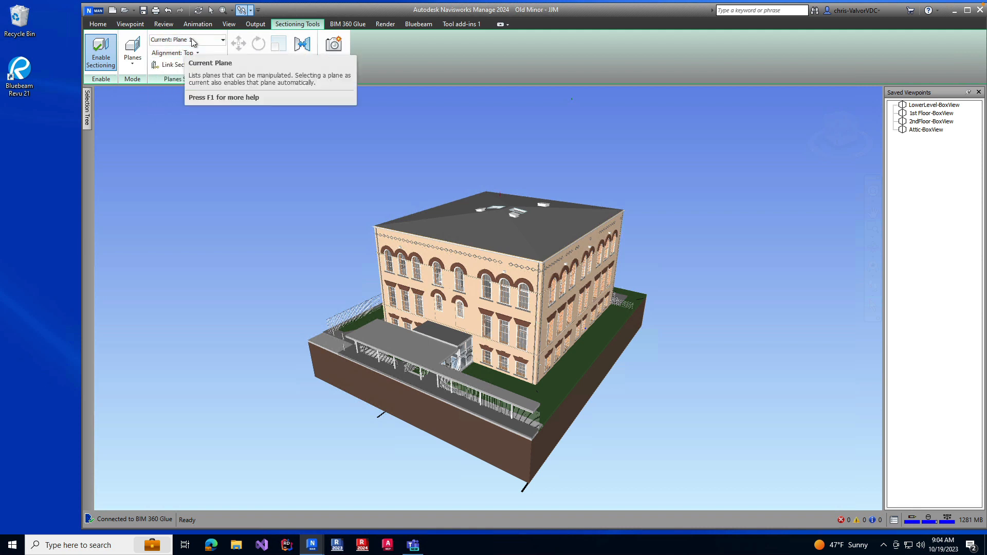
left_click(216, 41)
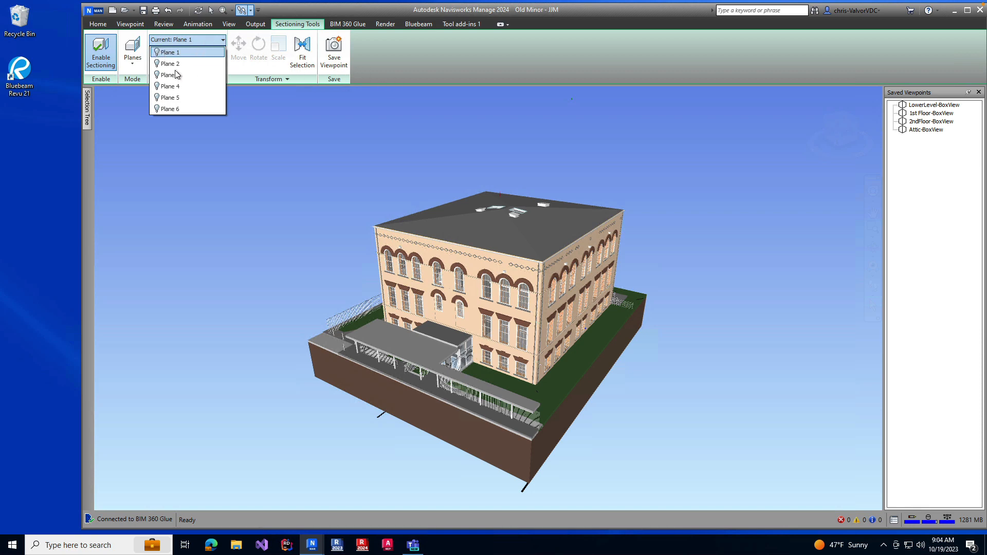
left_click(205, 41)
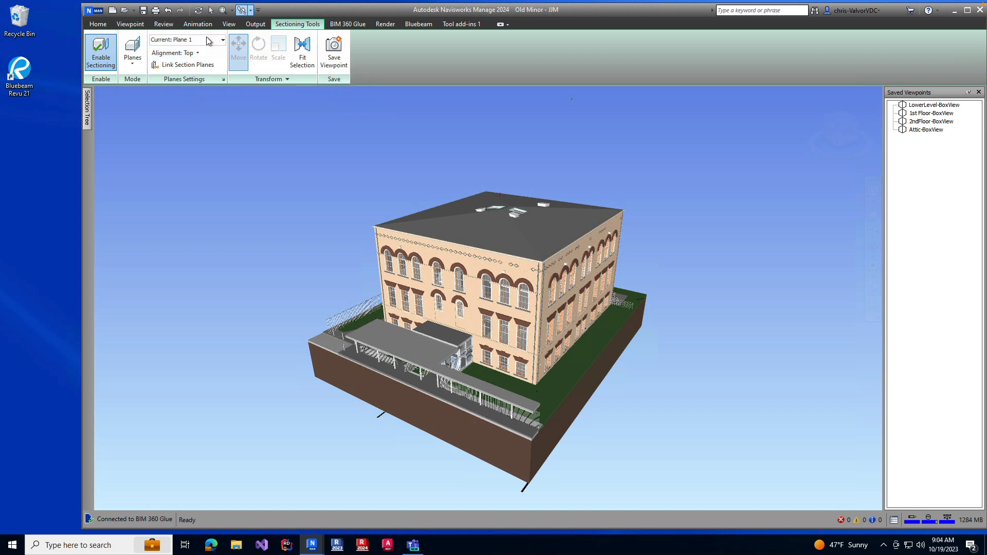
left_click(206, 38)
left_click(421, 50)
Try the Bottom alignment for section Plane 1, and set its alignment back to Top
left_click(199, 54)
left_click(171, 69)
left_click(172, 53)
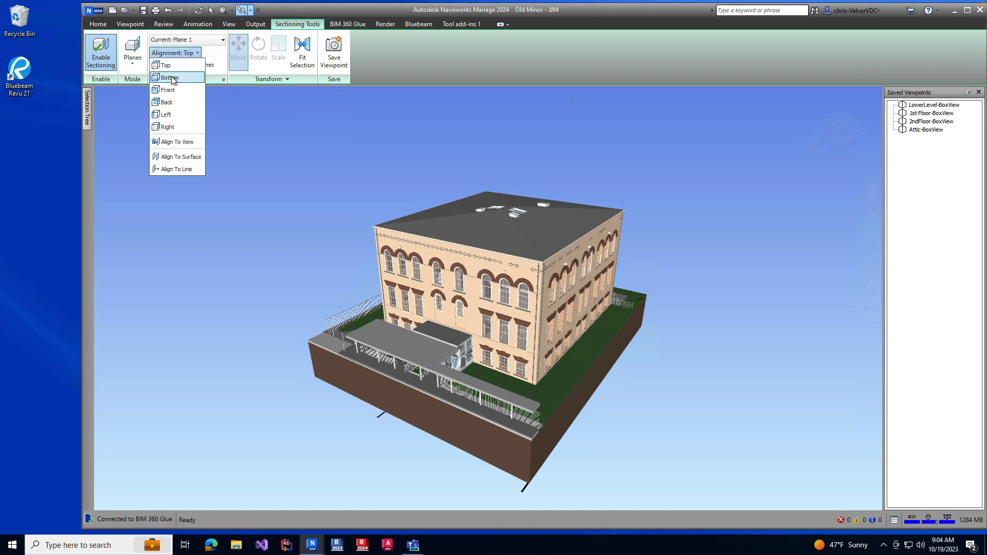
left_click(173, 80)
left_click(175, 53)
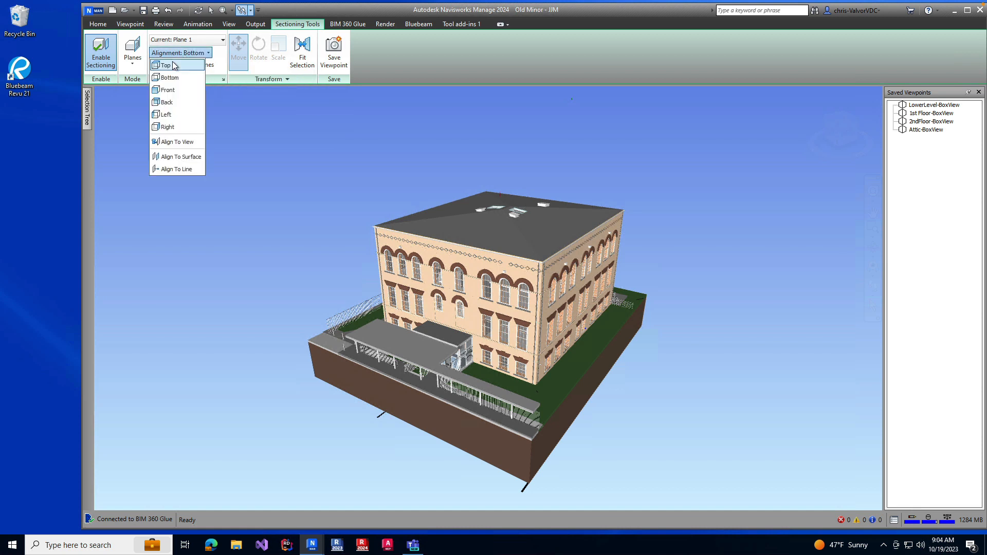
left_click(174, 68)
Turn section Plane 1 on, off and on again, leaving it active to cut the building horizontally
left_click(200, 41)
left_click(157, 53)
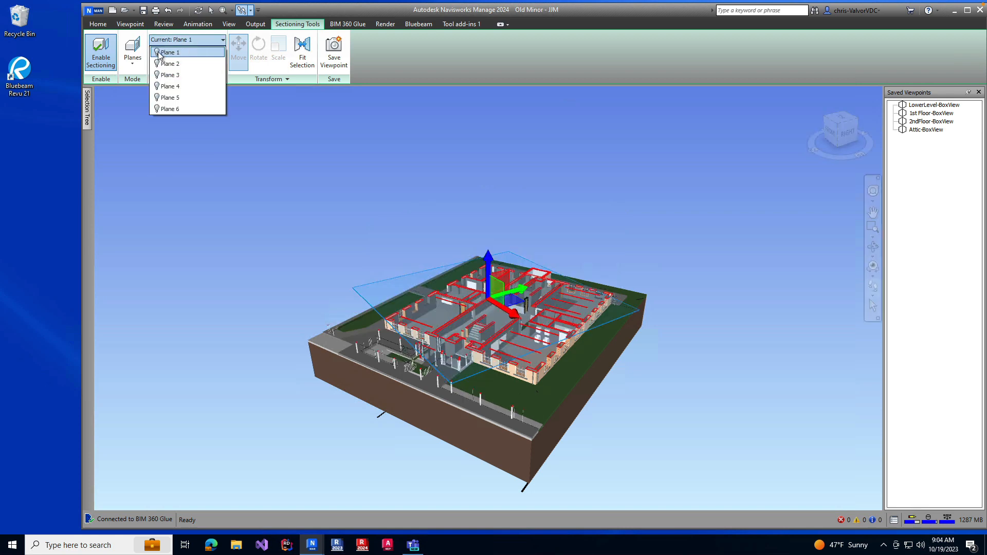
left_click(157, 53)
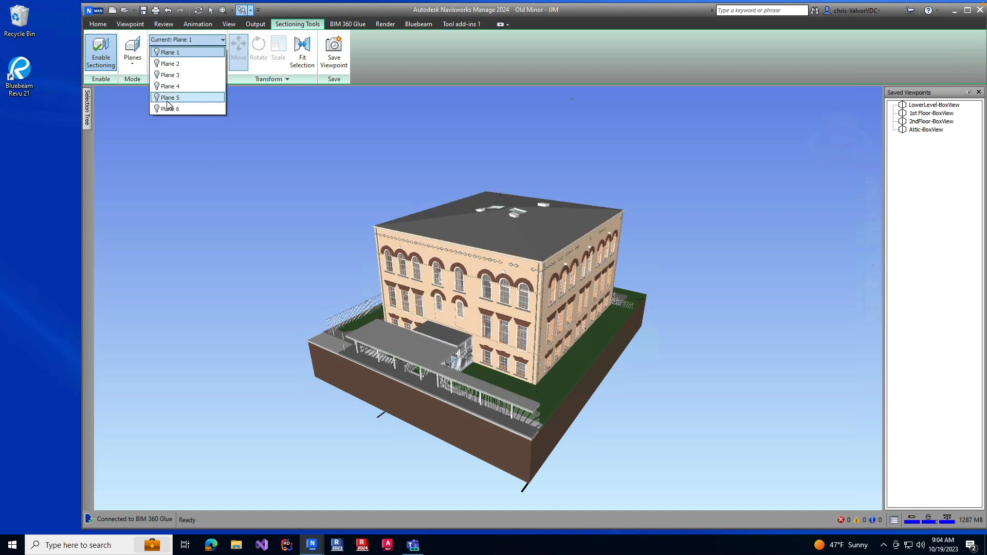
left_click(157, 53)
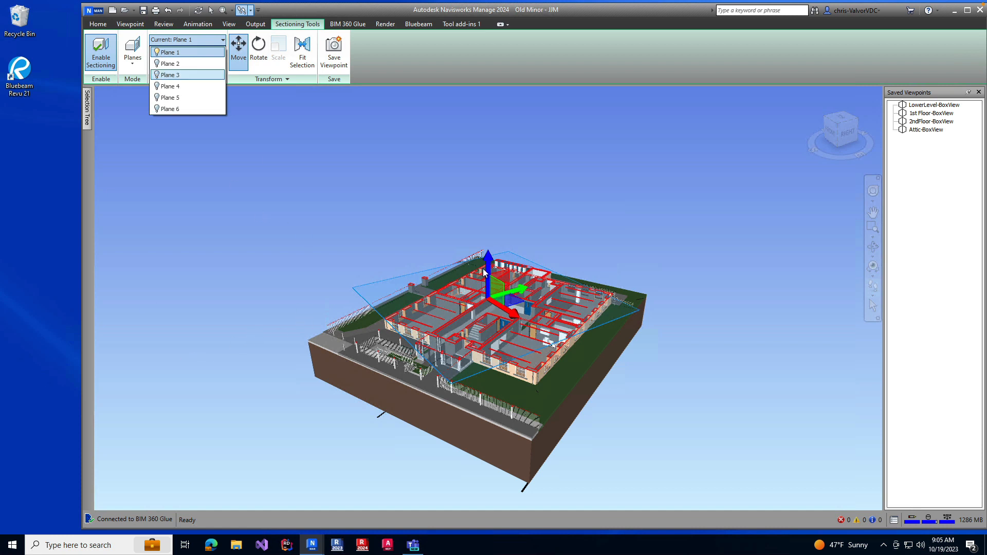
left_click(258, 120)
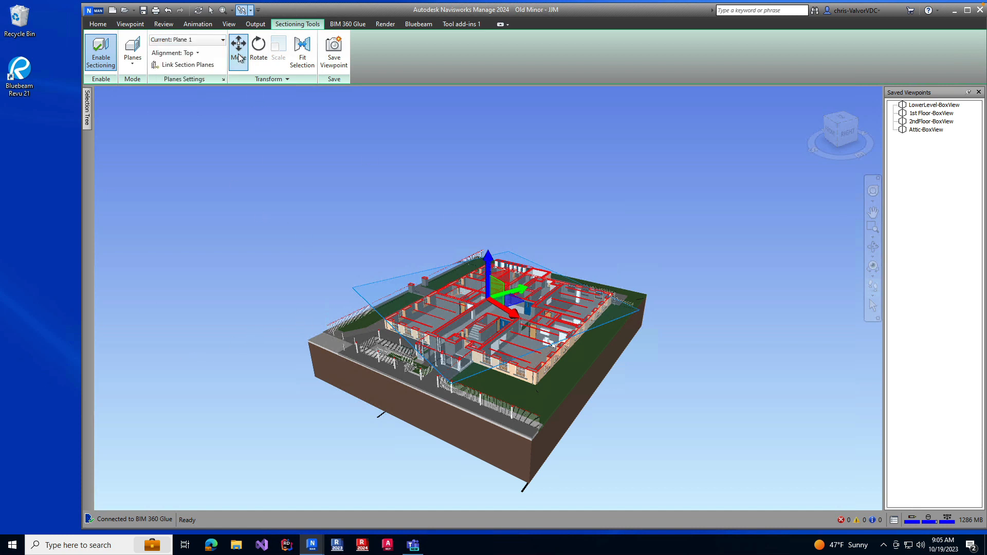
Hide and redisplay the Move gizmo of Plane 1, and raise the horizontal cut to the 2nd floor
left_click(239, 54)
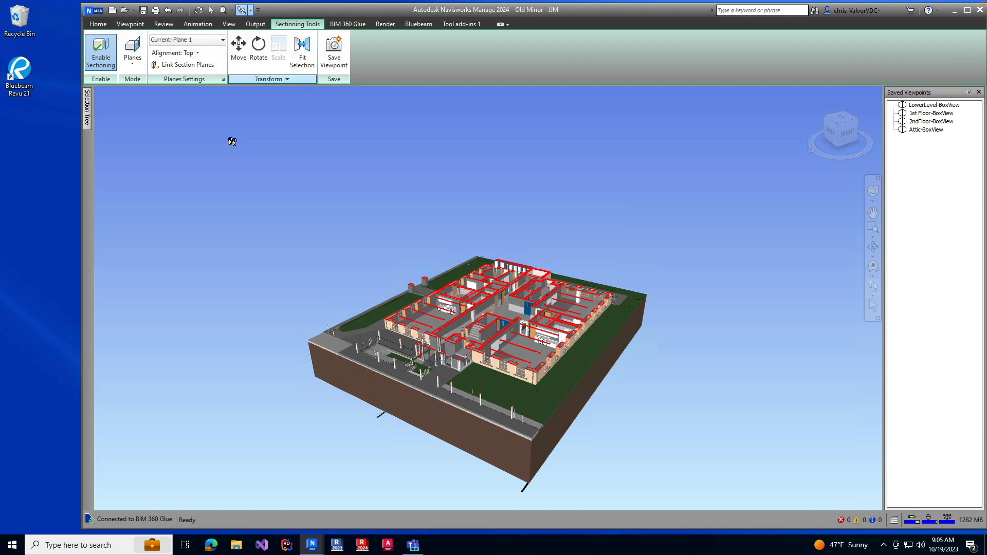
left_click(176, 54)
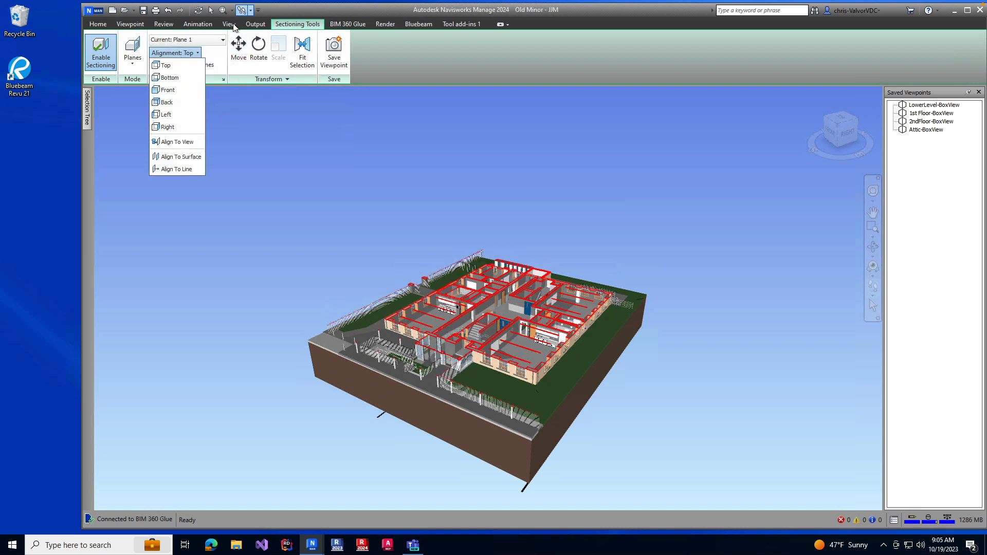
left_click(238, 49)
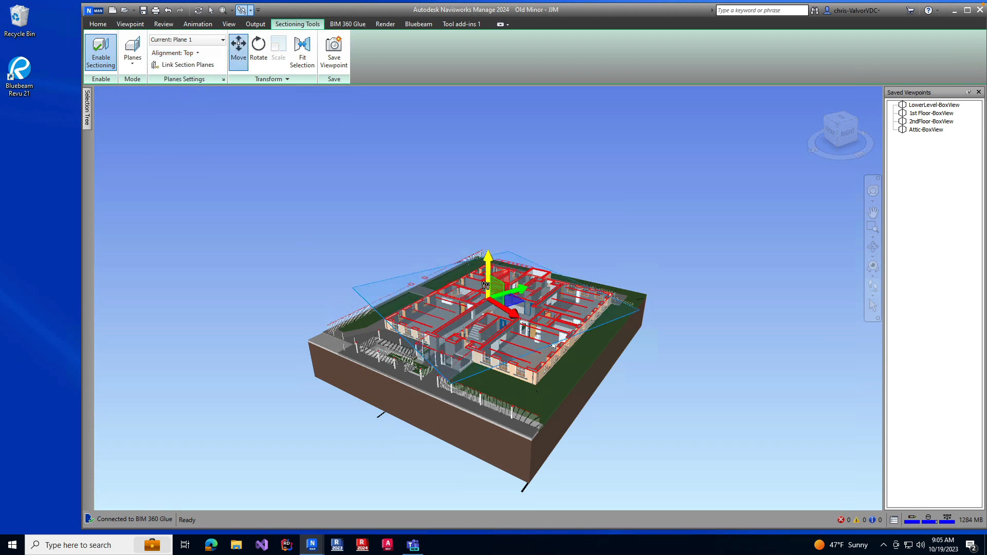
left_click_drag(488, 276, 497, 235)
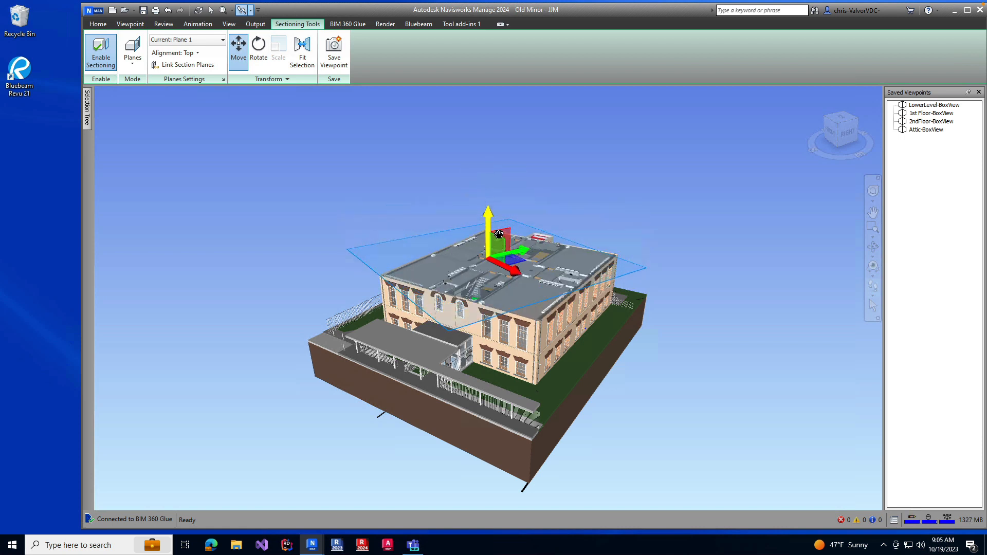
Change the alignment of Plane 1 to Right and slide the vertical cut outward to reveal more of the building
left_click(183, 54)
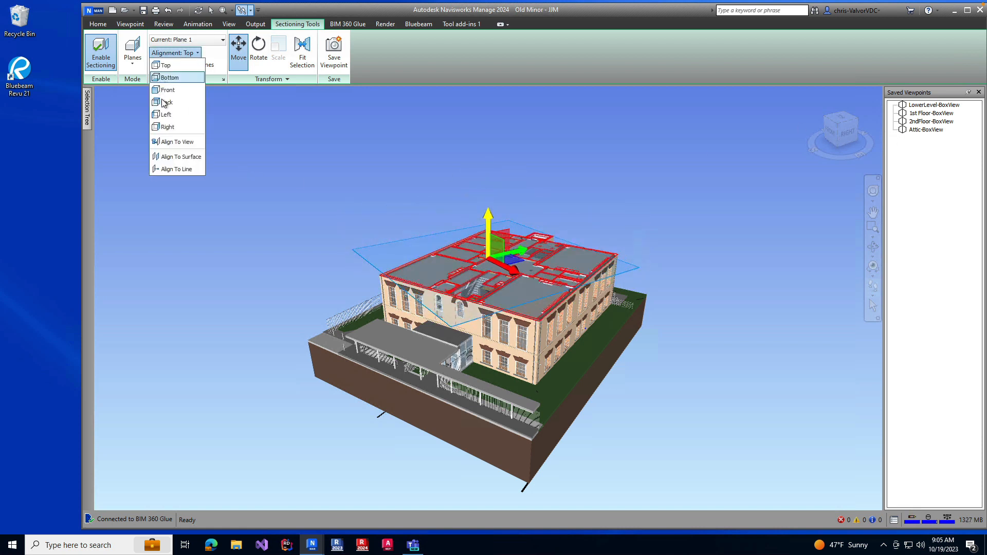
left_click(168, 127)
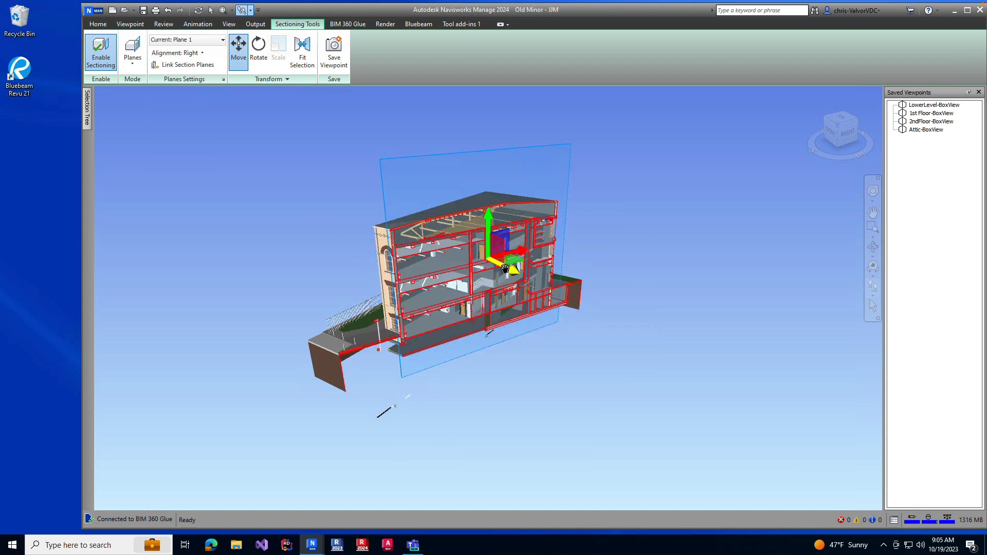
left_click_drag(506, 270, 550, 281)
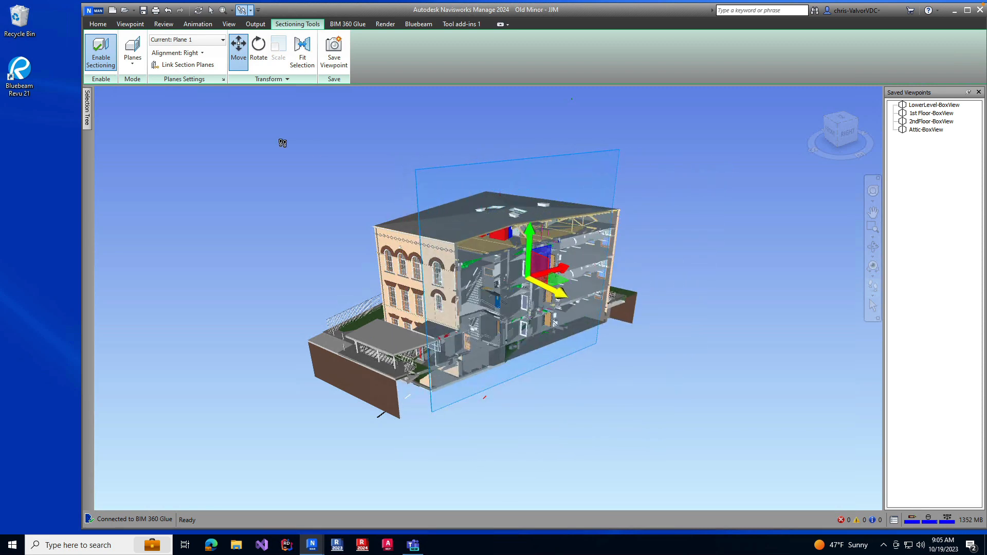
Turn on section Plane 2 in addition to Plane 1
left_click(196, 41)
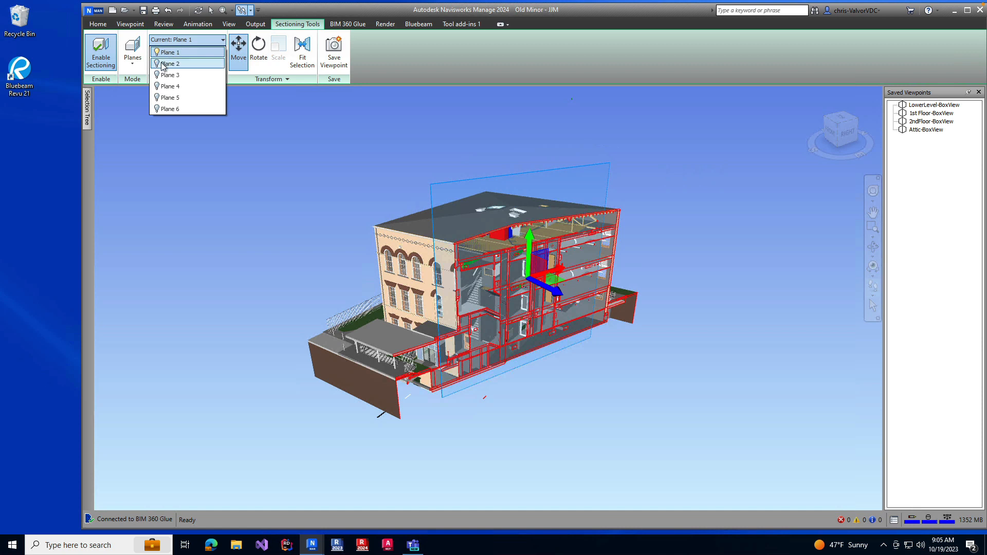
left_click(158, 64)
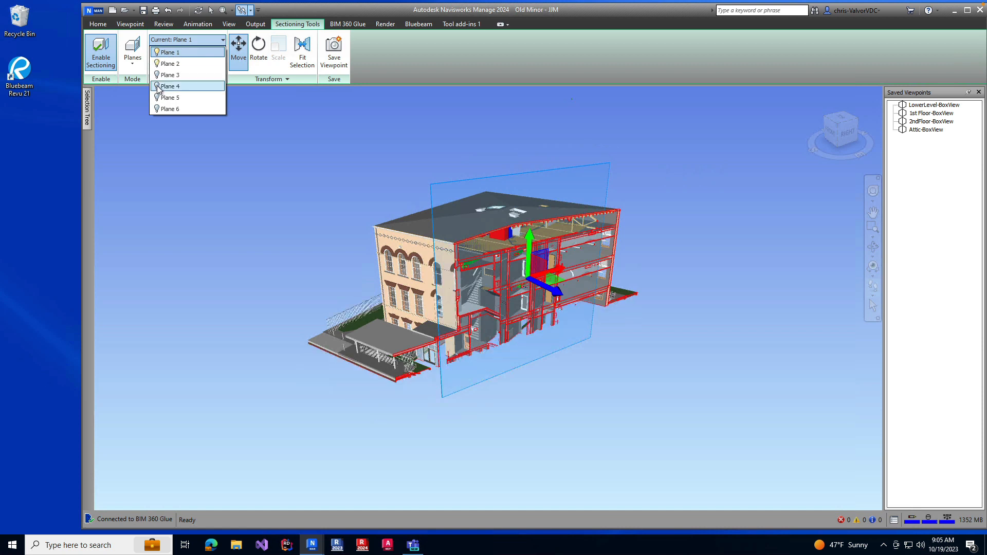
left_click(260, 226)
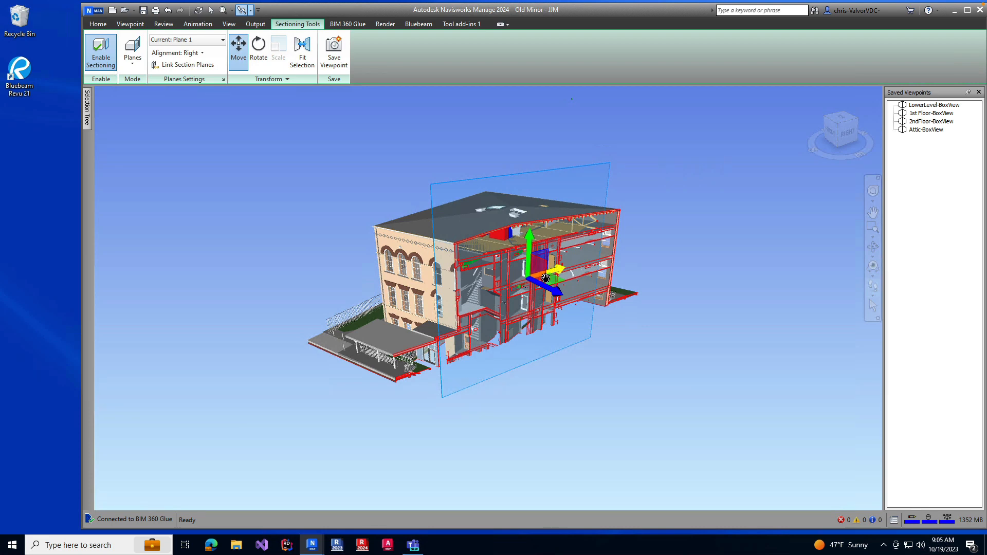
Slide the right-aligned Plane 1 toward the building's near corner, switching its gizmo to Rotate and back to Move along the way
left_click_drag(546, 278, 532, 294)
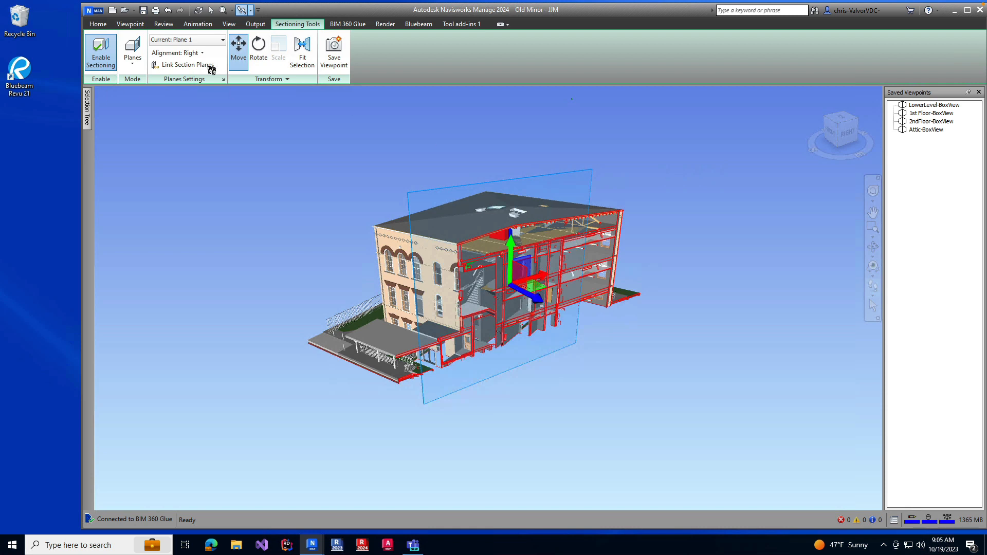
left_click(259, 58)
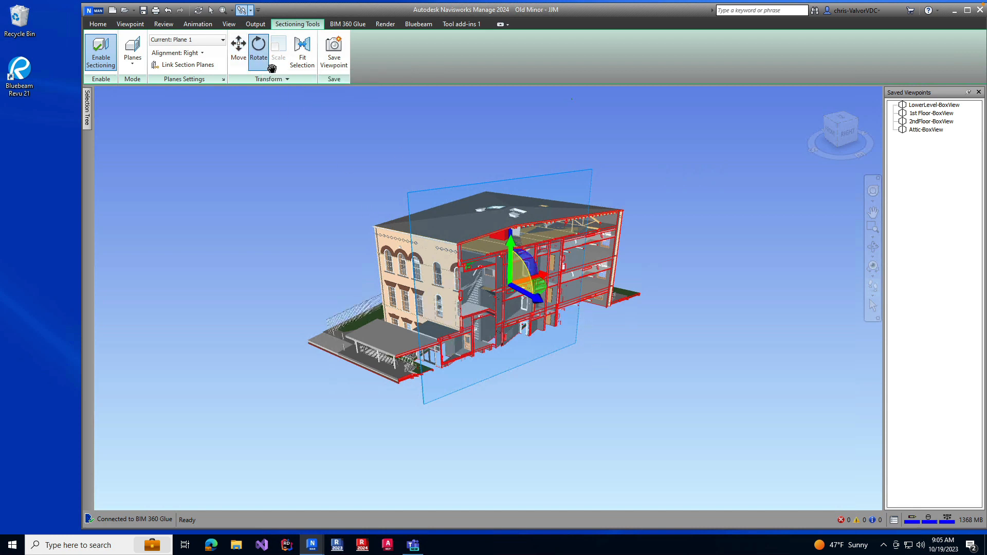
left_click(238, 51)
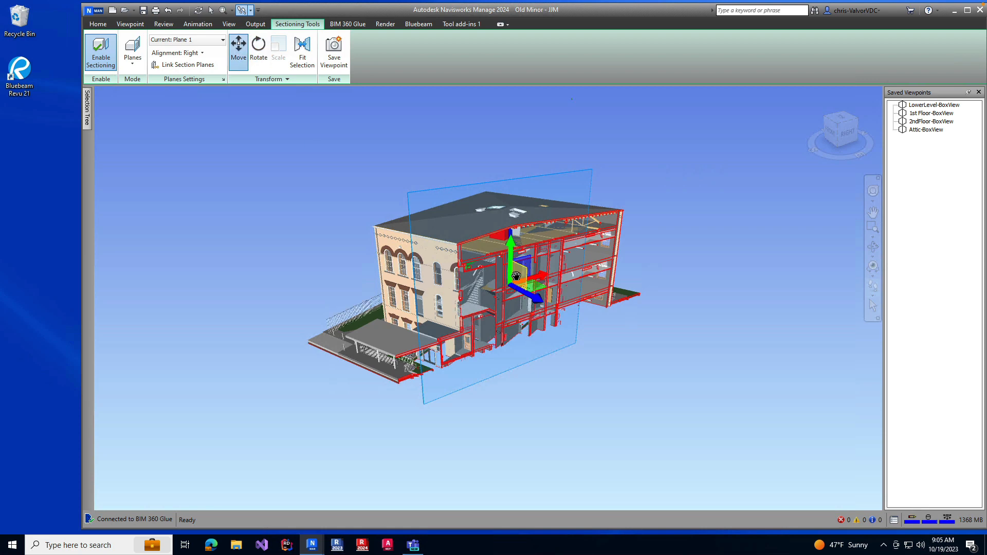
left_click_drag(521, 274, 555, 263)
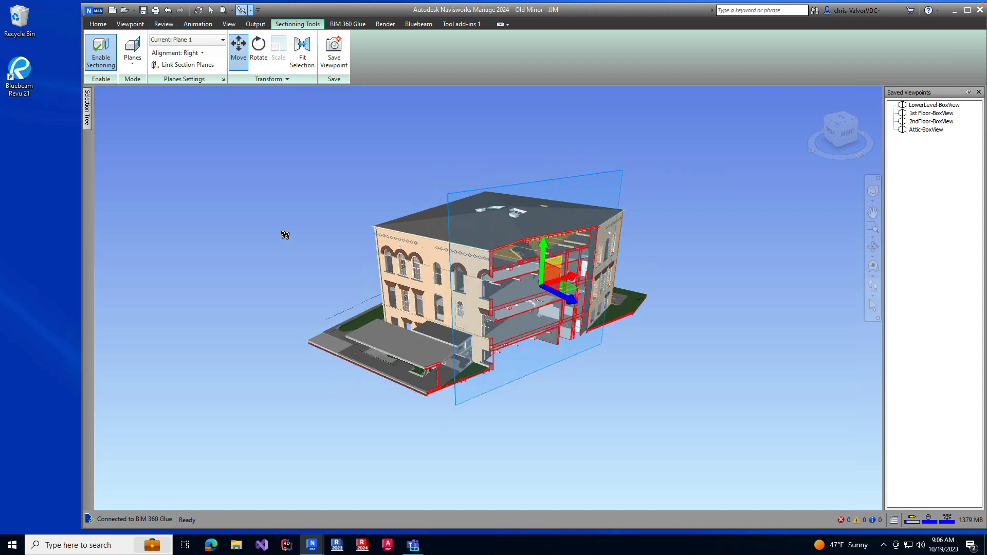
Rotate Plane 1 slightly to a custom angle, slide the vertical cut inward through the building, and hide its gizmo
left_click(259, 48)
left_click_drag(574, 287, 578, 279)
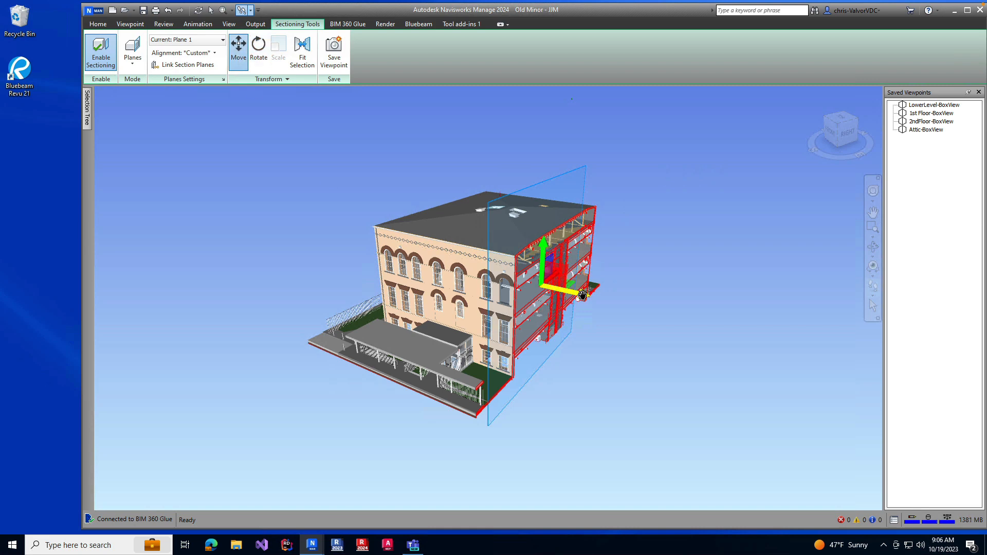
left_click_drag(583, 294, 453, 232)
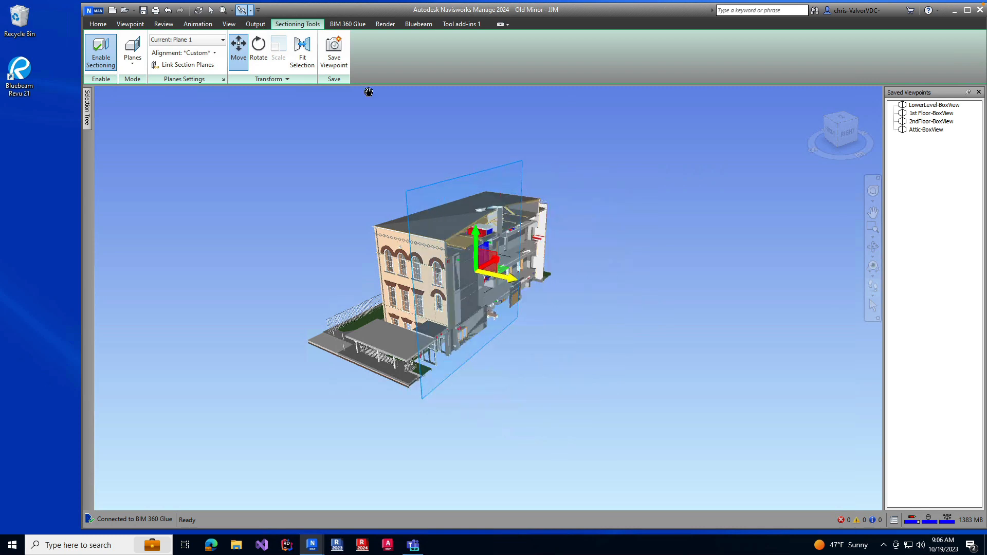
left_click(246, 62)
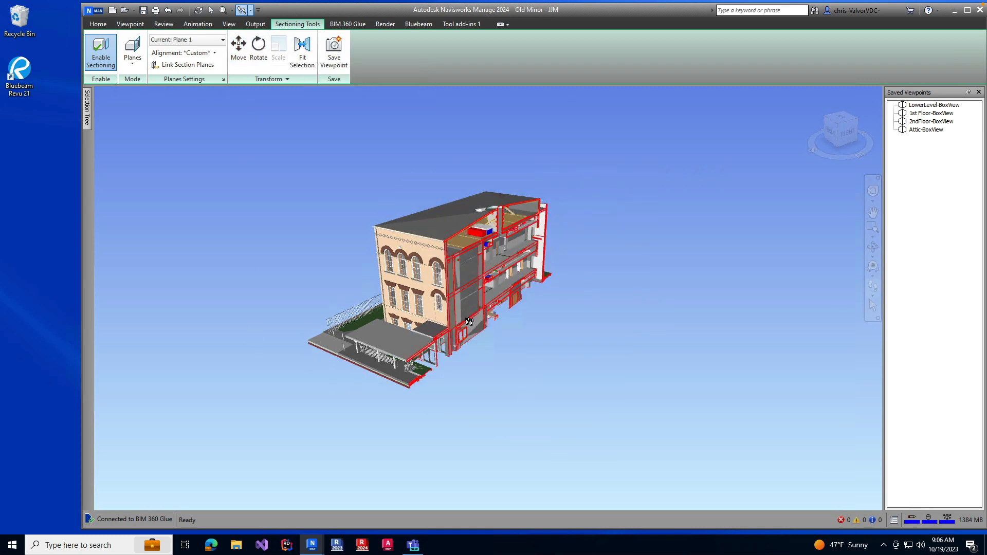
Examine the angled cut from around the building, toggling Plane 1's Move gizmo until it is displayed again
left_click_drag(444, 270, 438, 222)
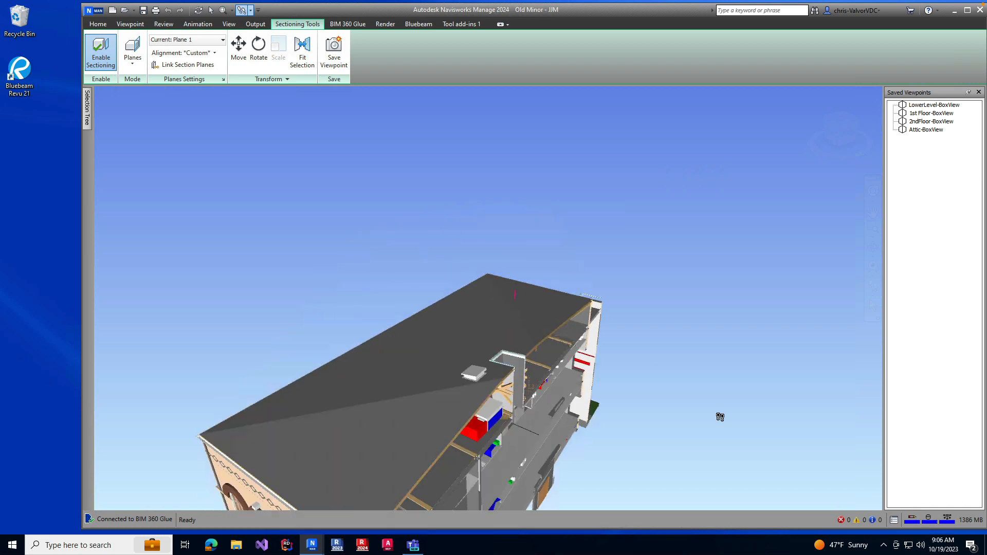
middle_click_drag(718, 416, 653, 417)
left_click_drag(481, 418, 586, 432)
left_click(242, 52)
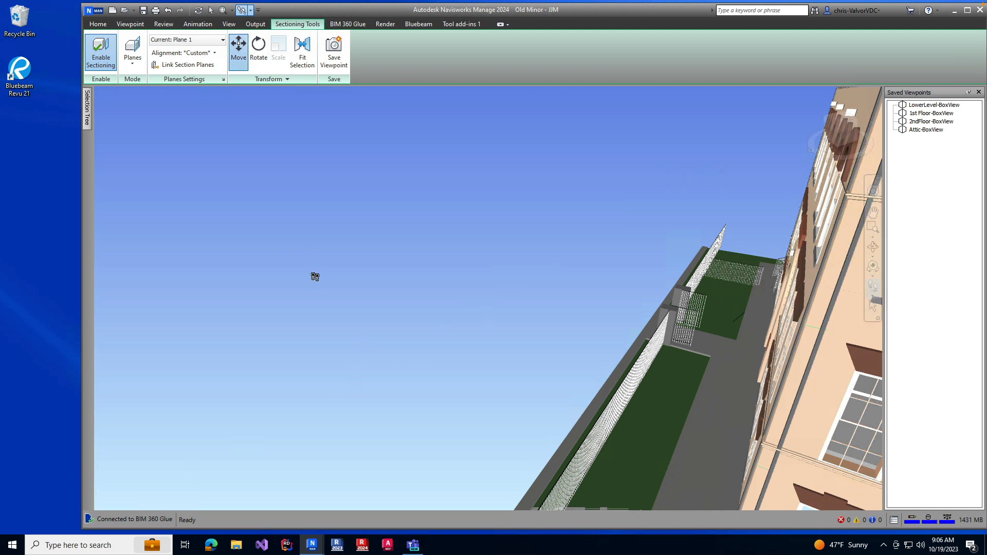
left_click(239, 56)
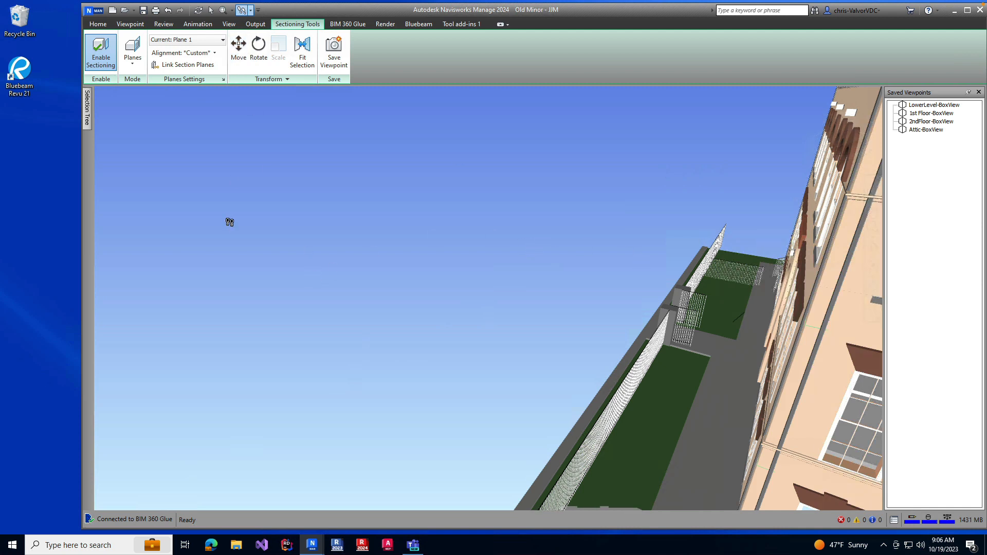
left_click(239, 50)
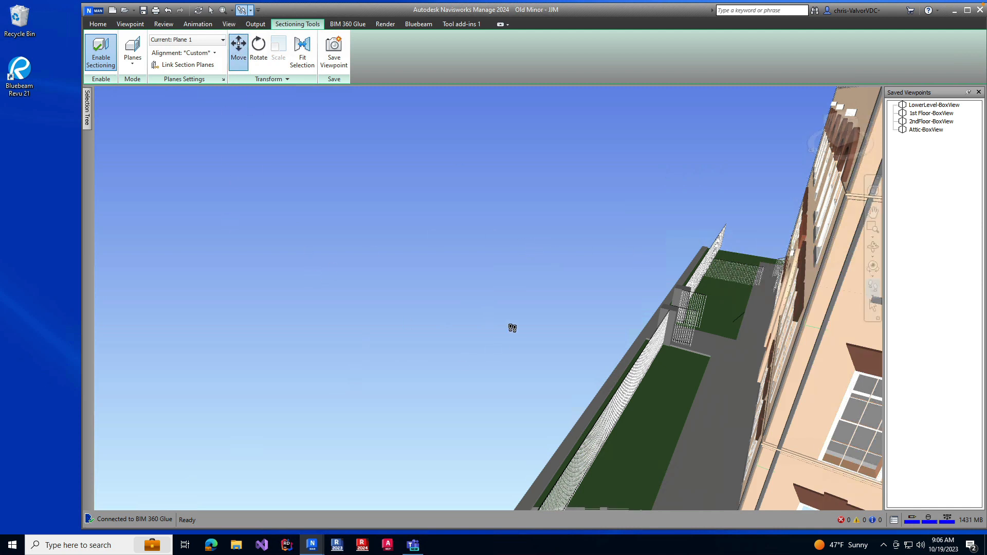
scroll(506, 325, "up", 3)
middle_click_drag(520, 327, 602, 419)
scroll(591, 368, "down", 2)
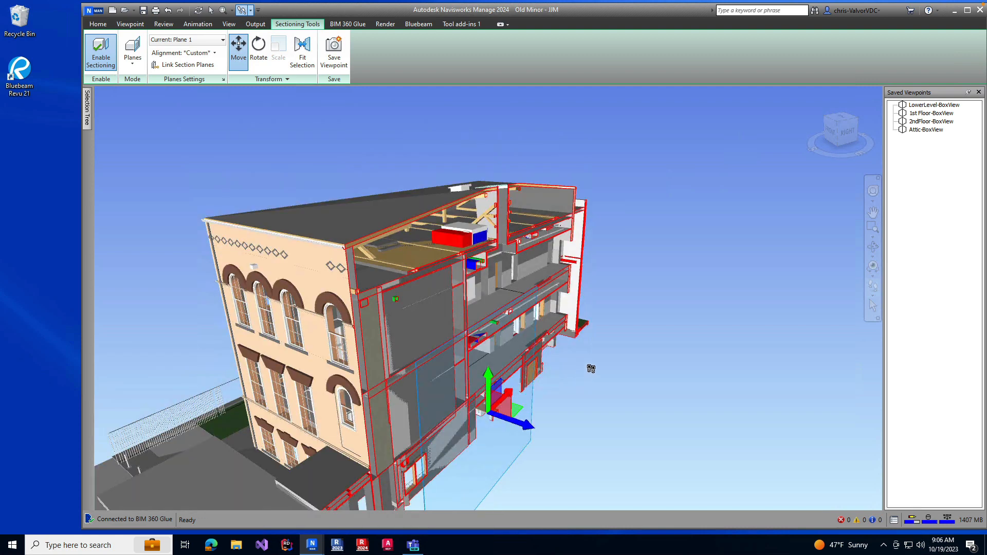
scroll(591, 369, "down", 3)
Change the alignment of Plane 1 to Top and raise the horizontal cut to the base of the uppermost storey
left_click(182, 52)
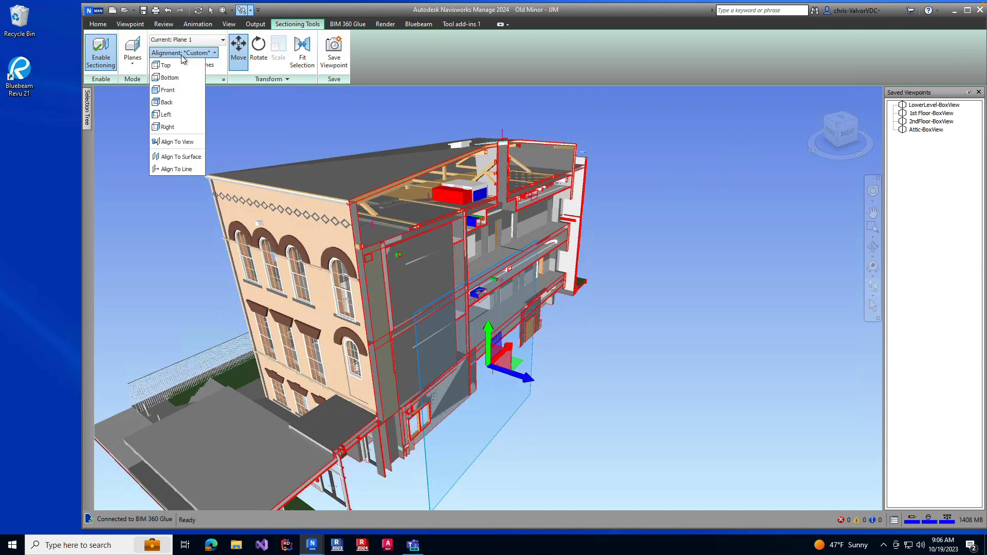
left_click(165, 64)
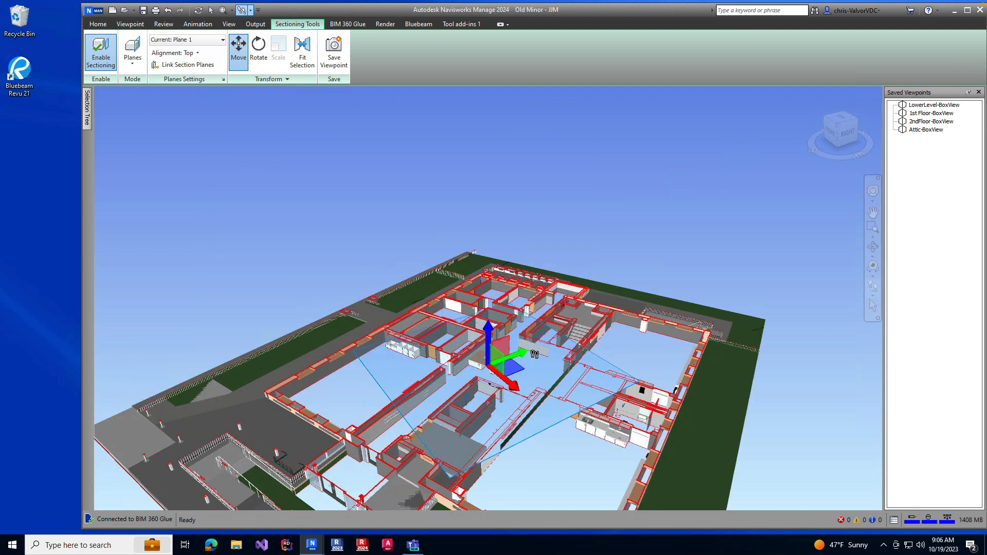
left_click_drag(487, 342, 472, 299)
left_click_drag(472, 327, 397, 177)
scroll(394, 246, "down", 5)
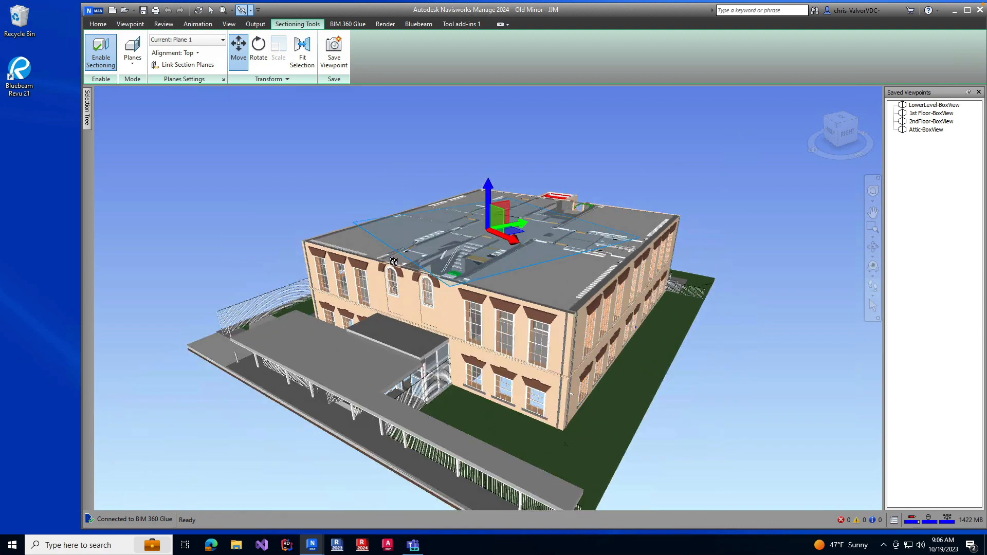
Hide Plane 1's Move gizmo, examine the horizontal cut from a closer viewpoint, and redisplay the gizmo
left_click(243, 52)
middle_click_drag(470, 218, 507, 231)
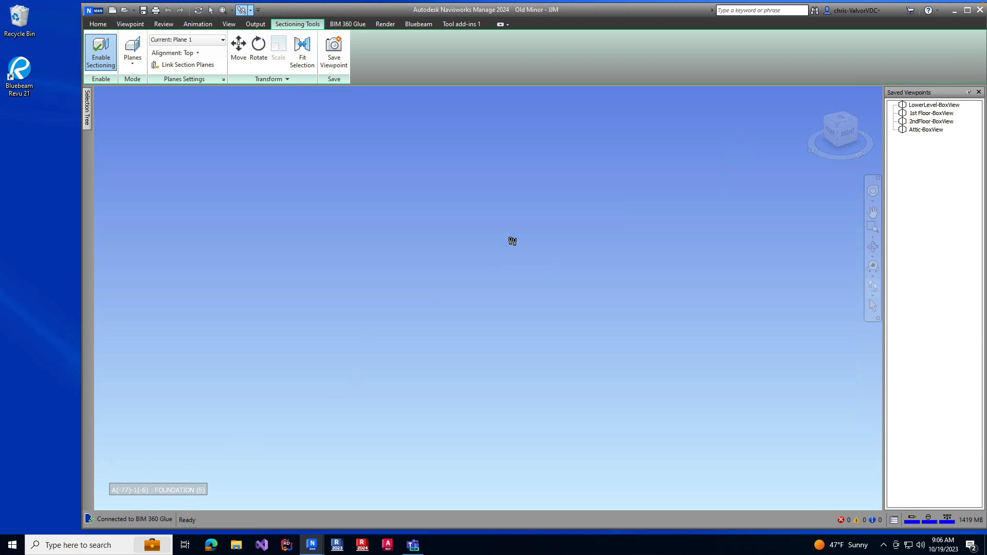
left_click(238, 50)
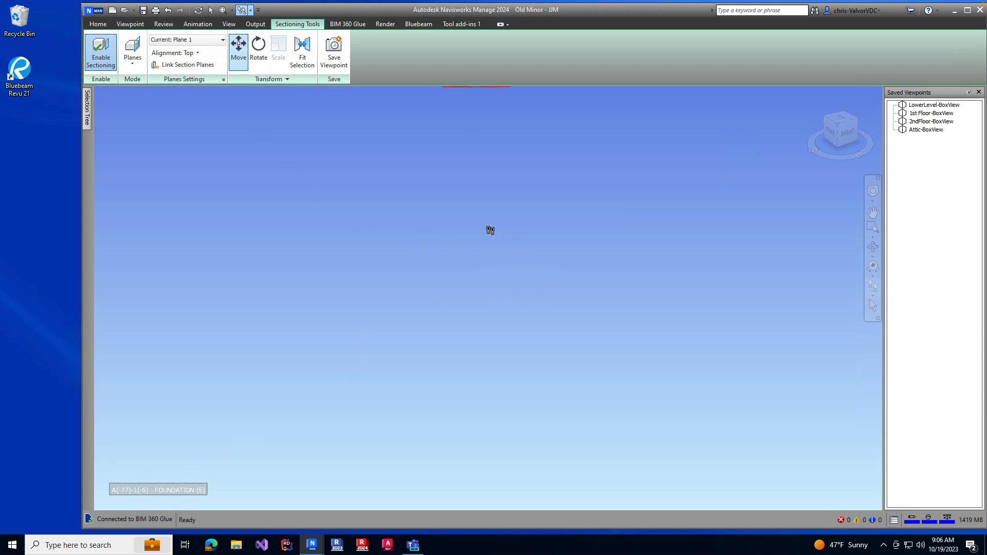
scroll(491, 232, "up", 4)
middle_click_drag(482, 341, 273, 103)
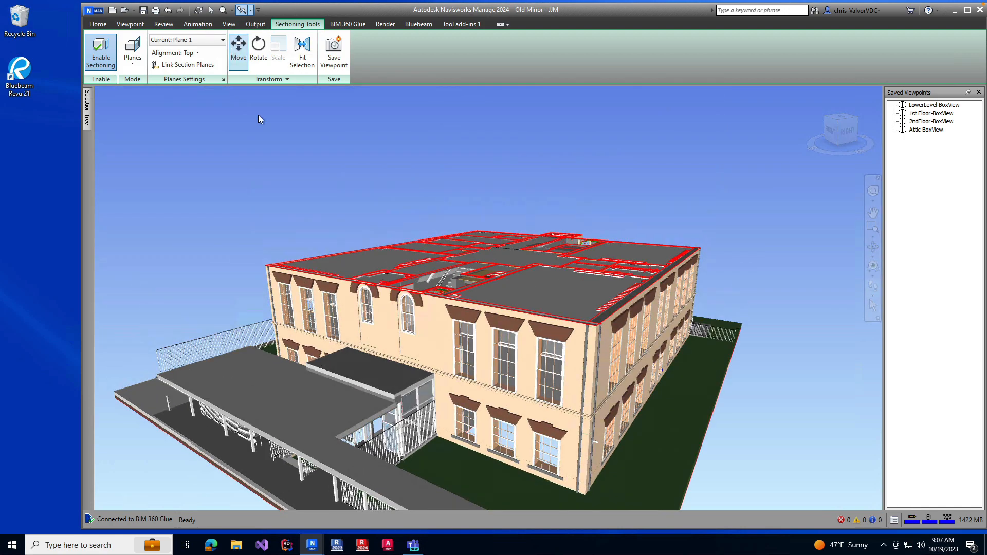
left_click(238, 48)
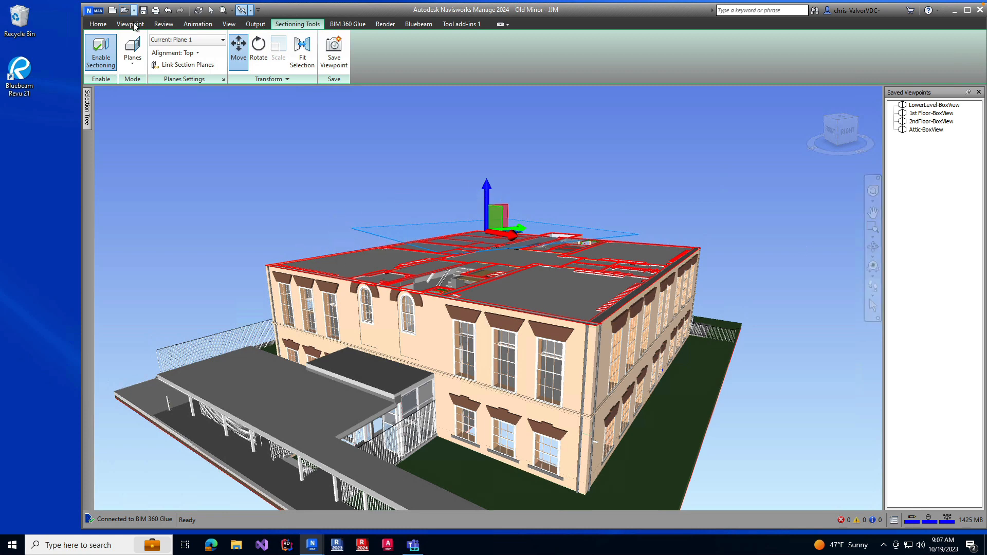
Change the alignment of Plane 1 to Left and slide the vertical cut into the side of the building
left_click(189, 53)
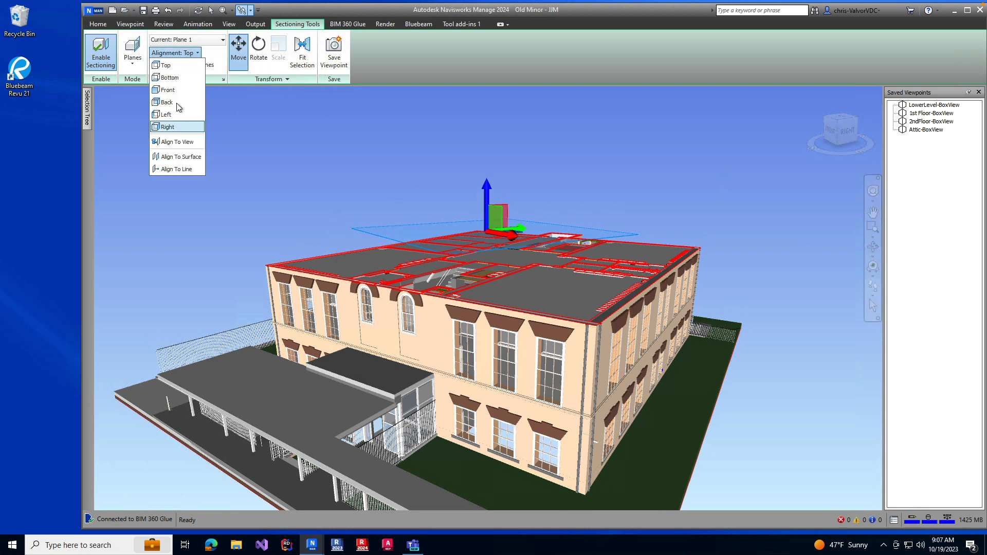
left_click(158, 114)
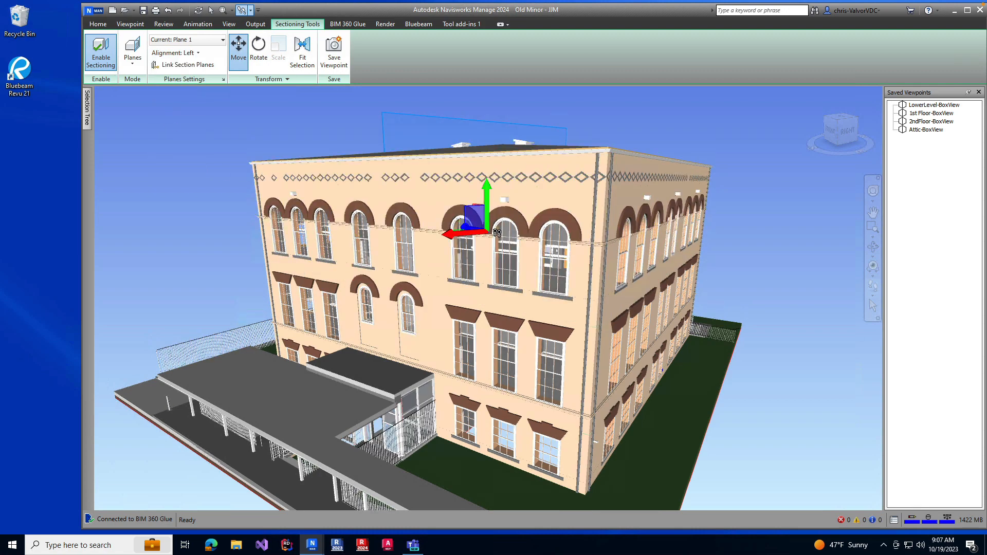
middle_click_drag(727, 339, 496, 225)
left_click_drag(509, 232, 619, 289)
middle_click_drag(619, 289, 674, 272, "shift")
left_click_drag(674, 273, 643, 260)
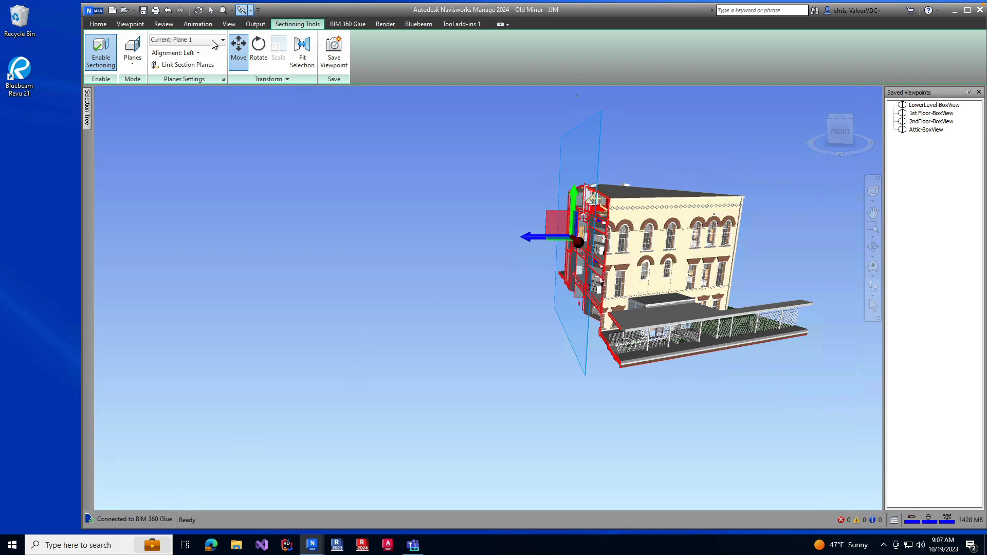
Hide the plane gizmo, switch the sectioning mode from Planes to Box, and display the section box's Move gizmo
left_click(239, 50)
left_click(182, 54)
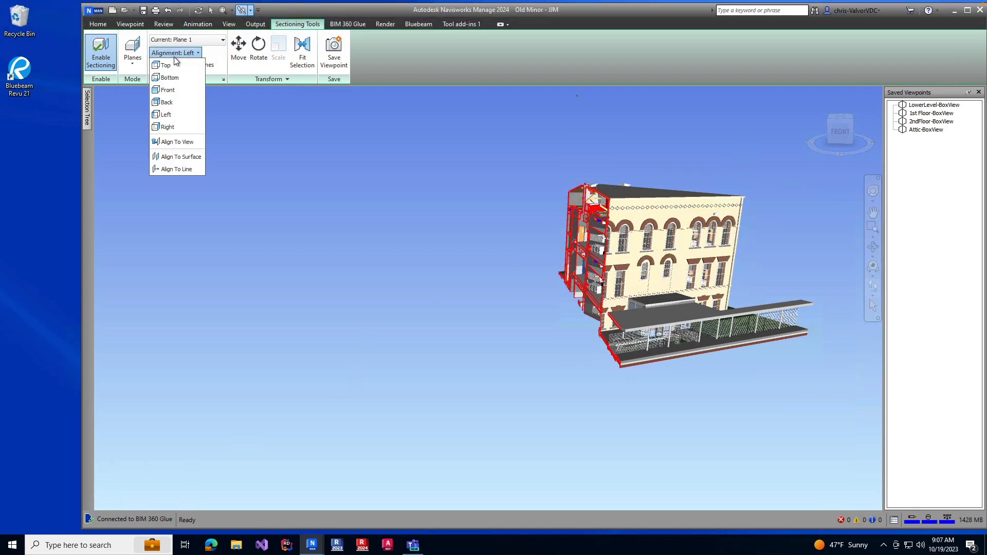
left_click(133, 50)
left_click(133, 51)
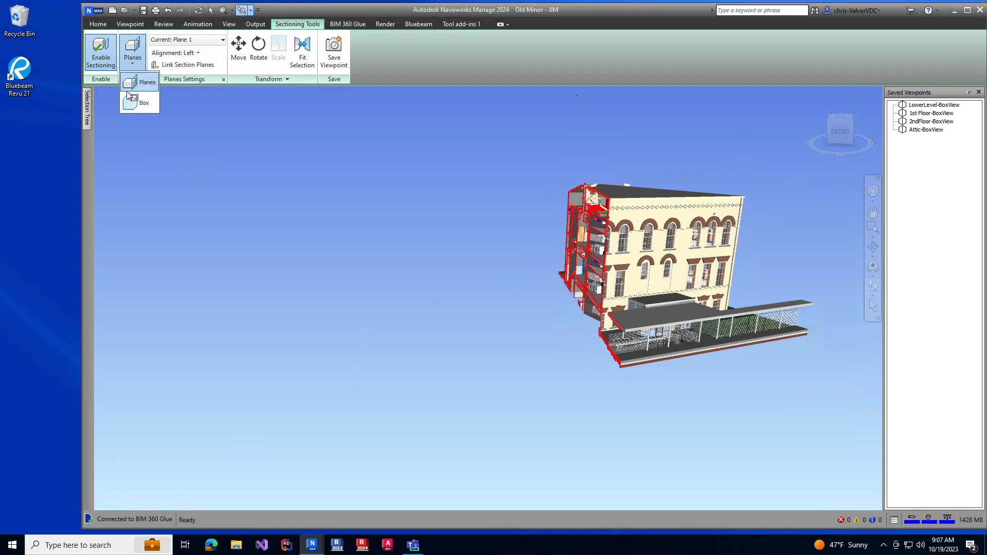
left_click(144, 102)
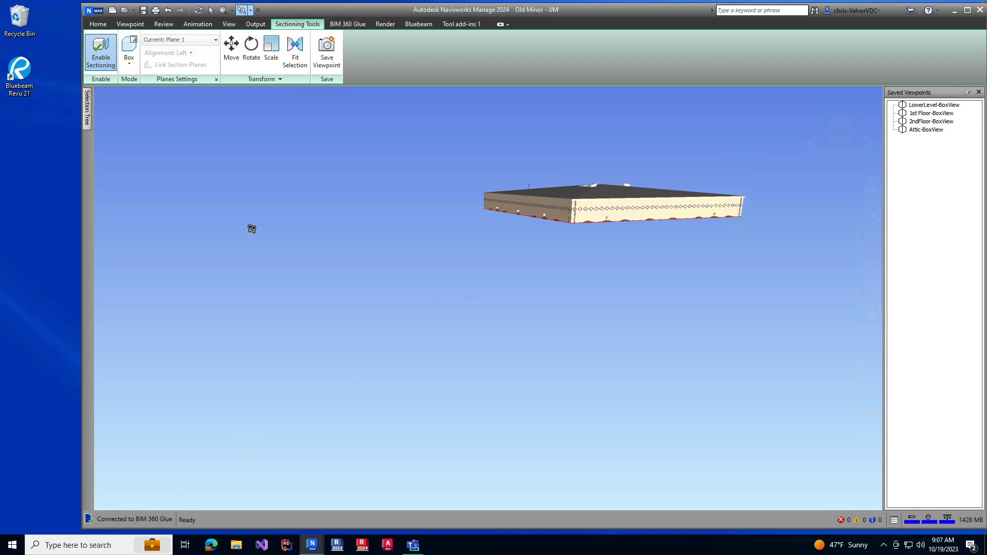
left_click(230, 51)
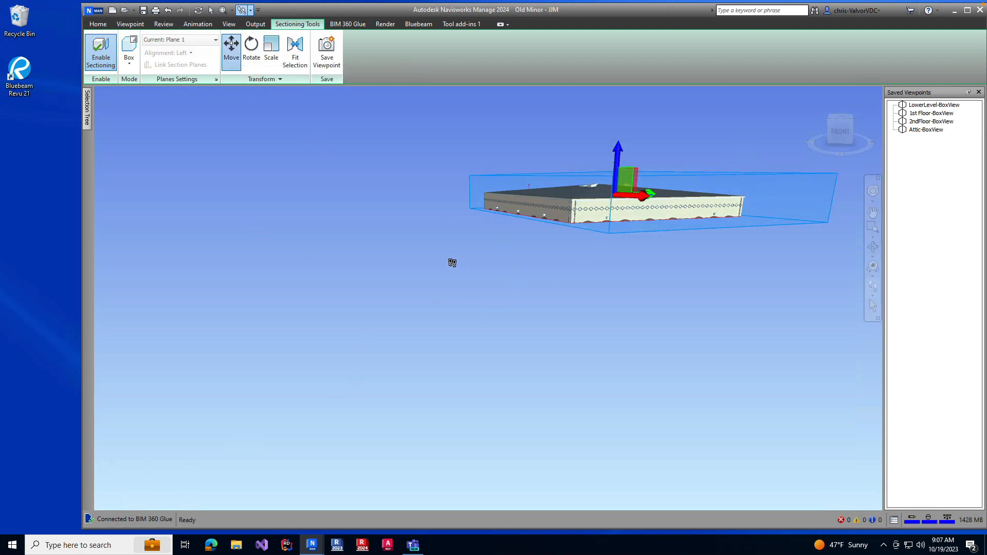
middle_click_drag(469, 267, 482, 283)
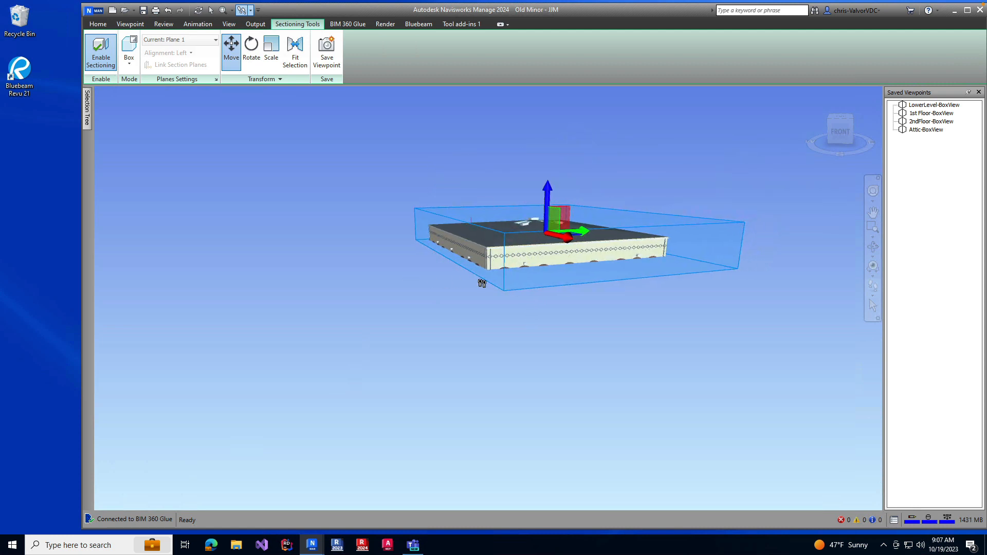
Set the section box's X, Y and Z position to 0 and raise the box vertically to the building's lower storeys
left_click(273, 79)
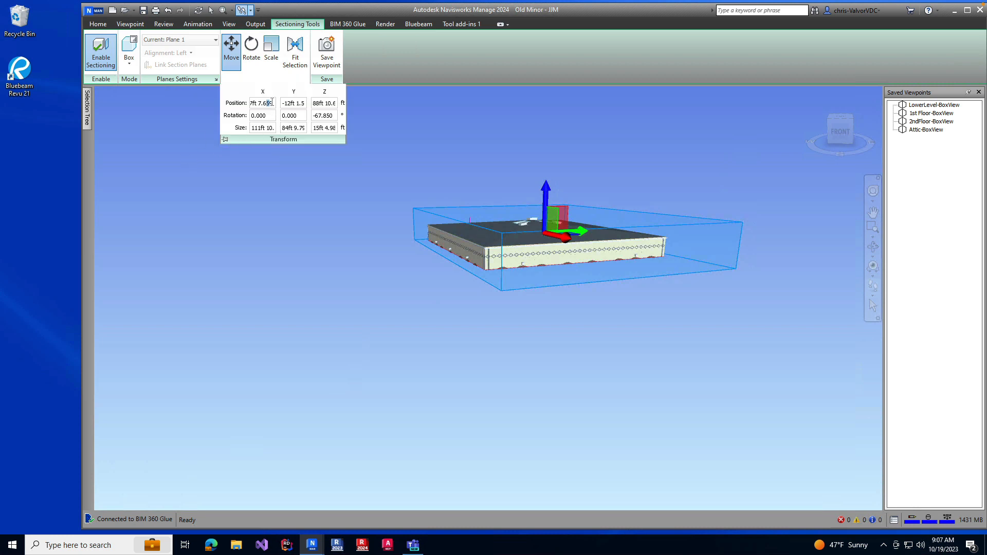
left_click_drag(272, 102, 234, 110)
type("0")
left_click(291, 103)
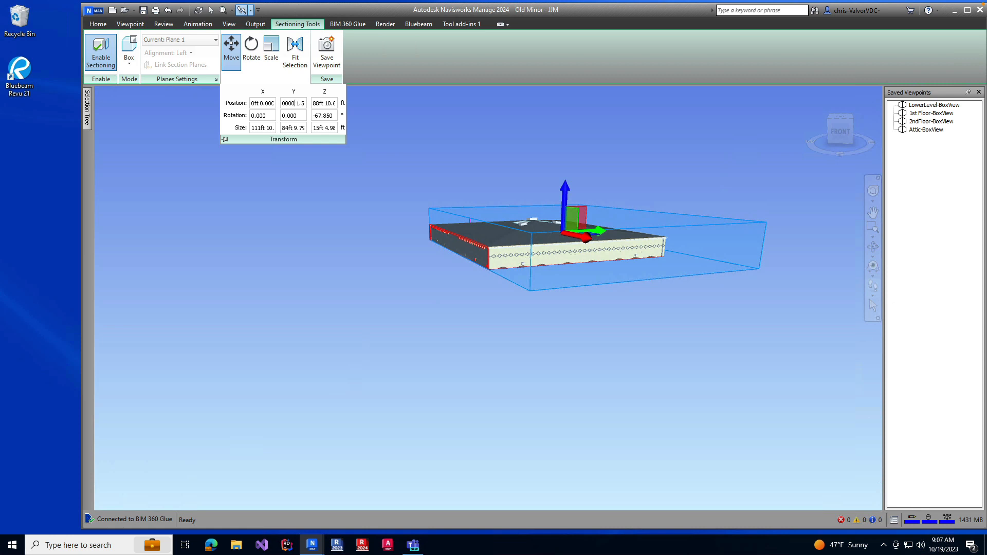
left_click(311, 103)
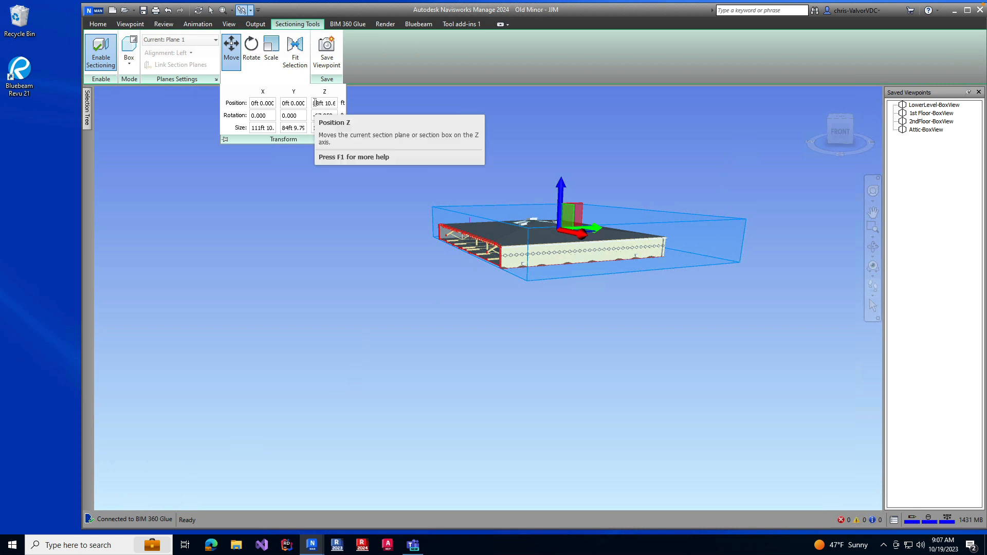
type("0")
key("Return")
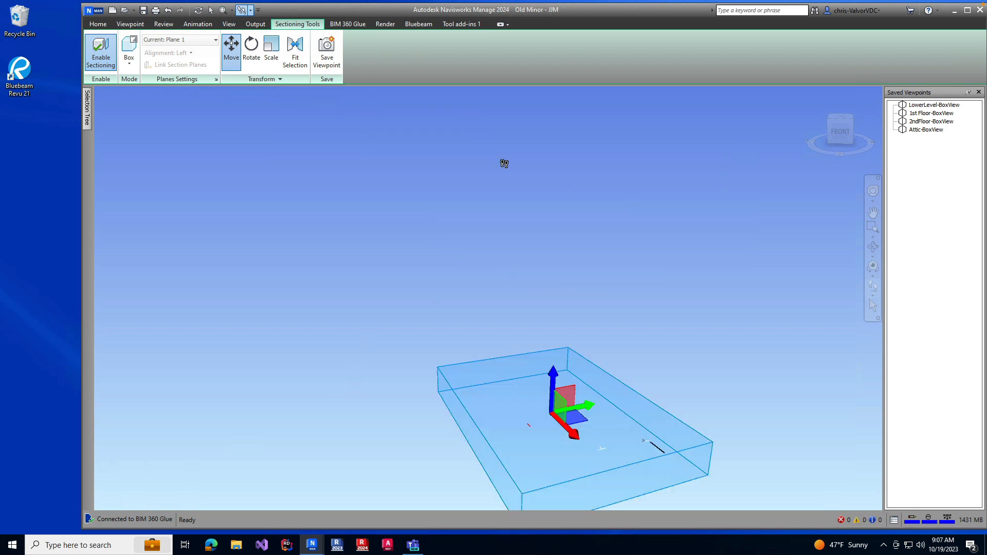
left_click_drag(553, 369, 473, 219)
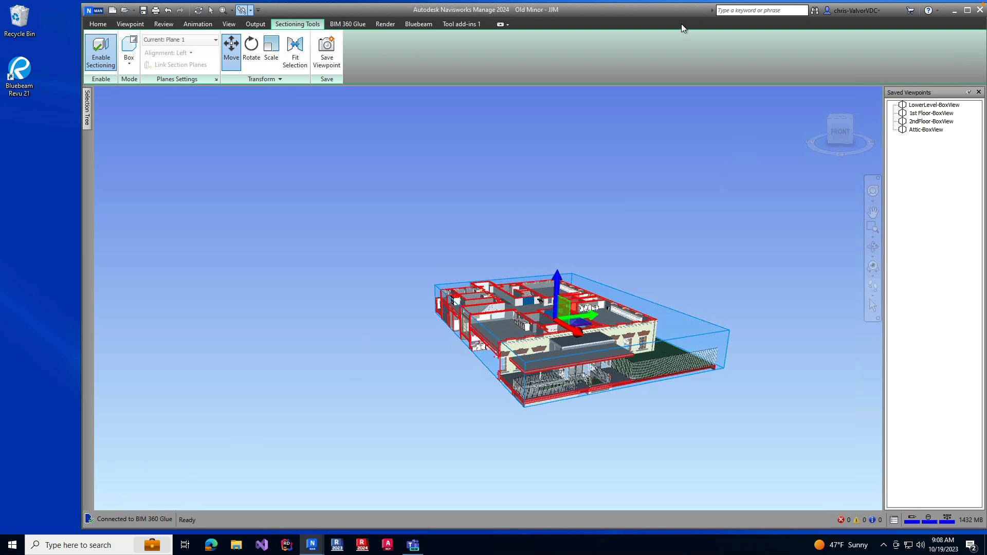
Minimize the Old Minor model window and bring up the Coordination Model window, viewing its building from the corner
left_click_drag(629, 14, 578, 14)
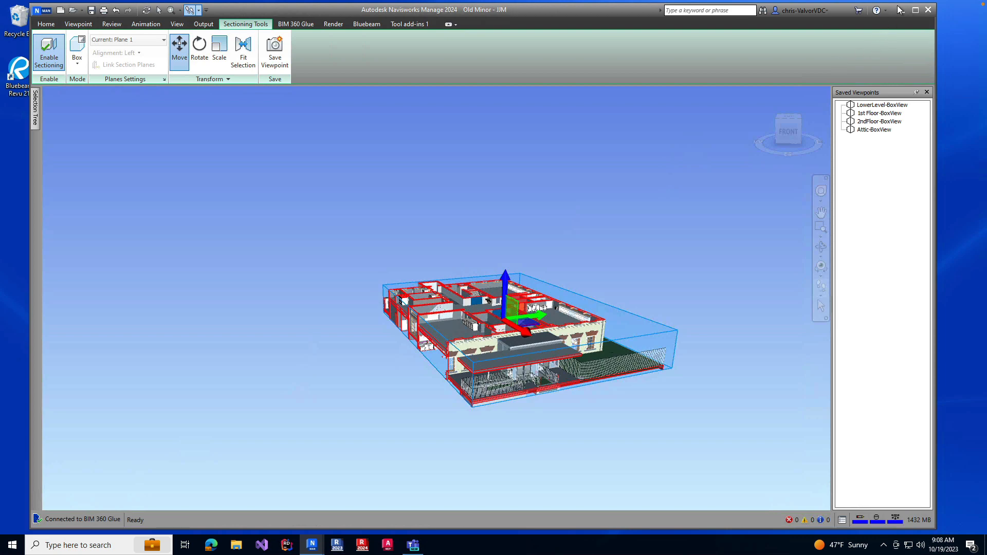
left_click(915, 9)
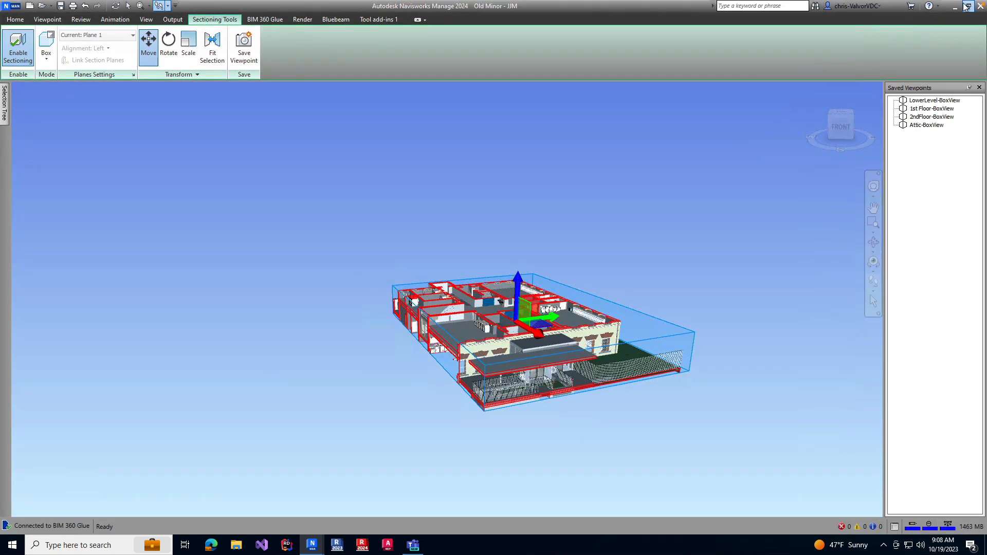
left_click(966, 6)
left_click(909, 11)
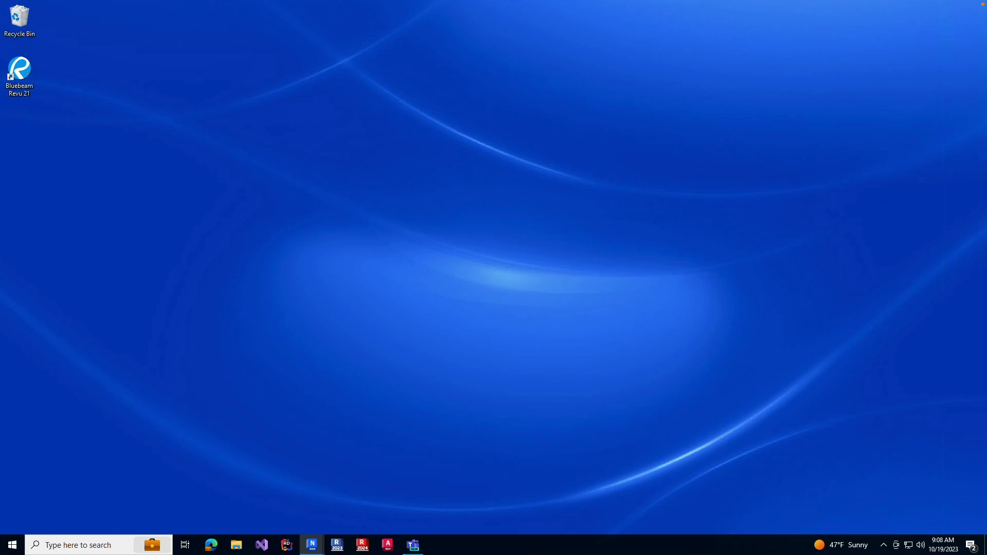
left_click_drag(986, 56, 580, 16)
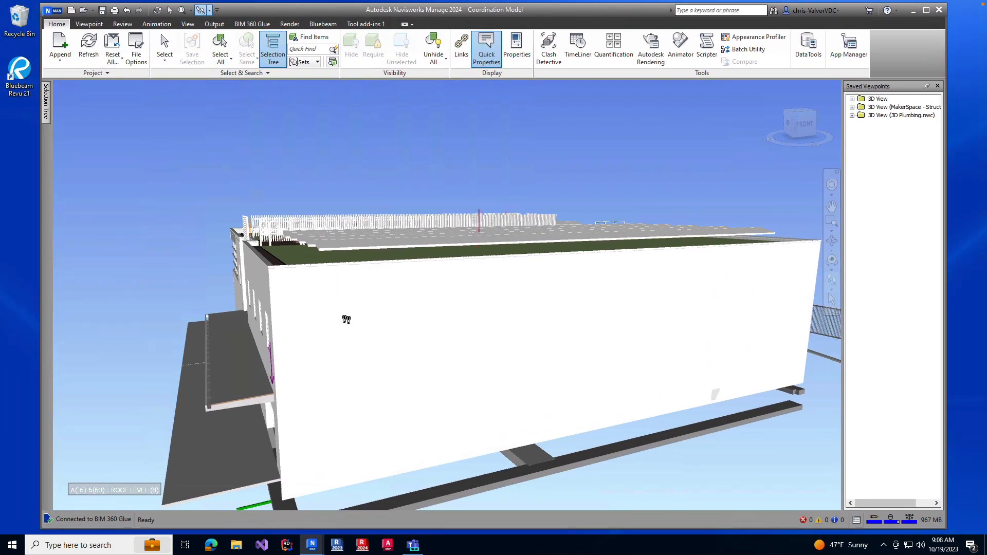
left_click_drag(397, 346, 624, 308)
Enable sectioning in the Coordination Model and set the alignment of Plane 1 to Top
left_click(90, 24)
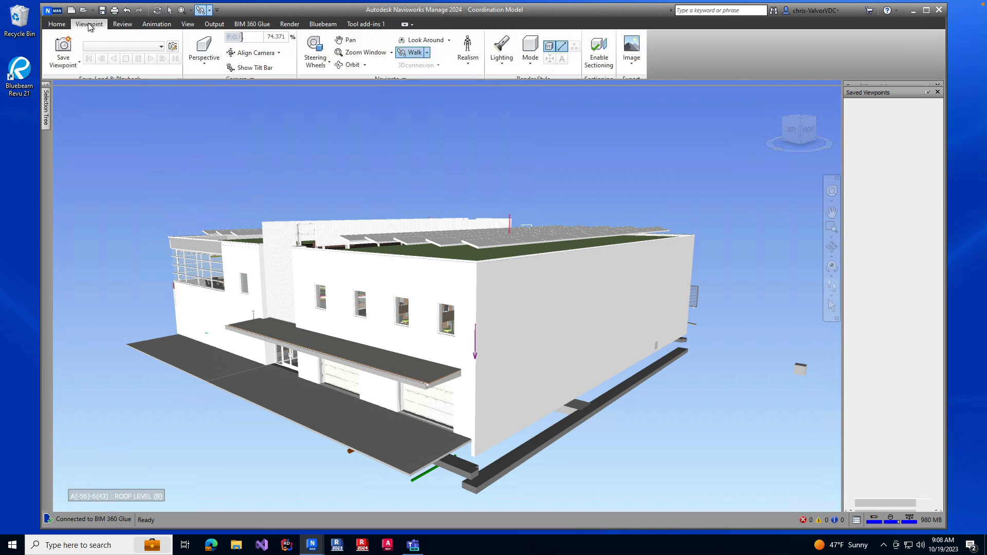
left_click(593, 57)
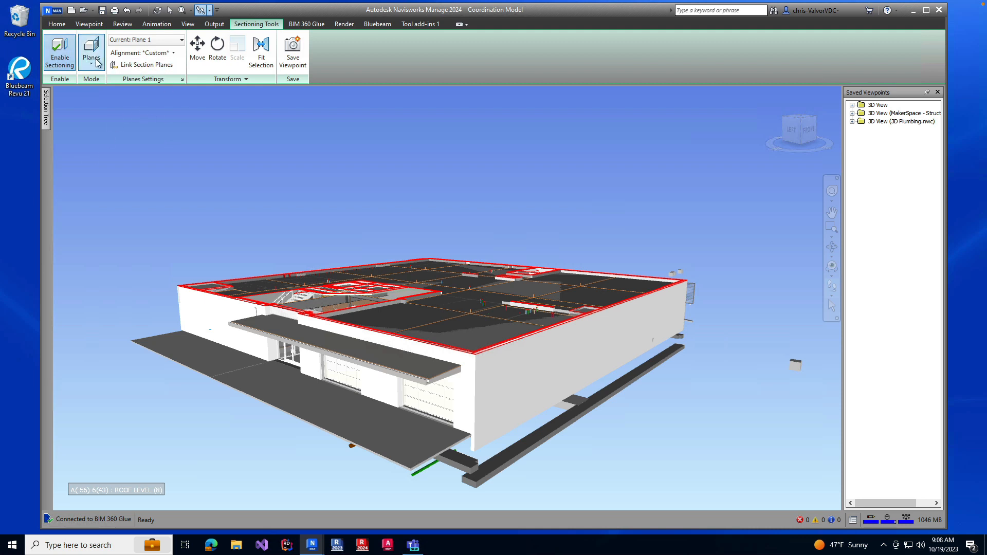
left_click(156, 53)
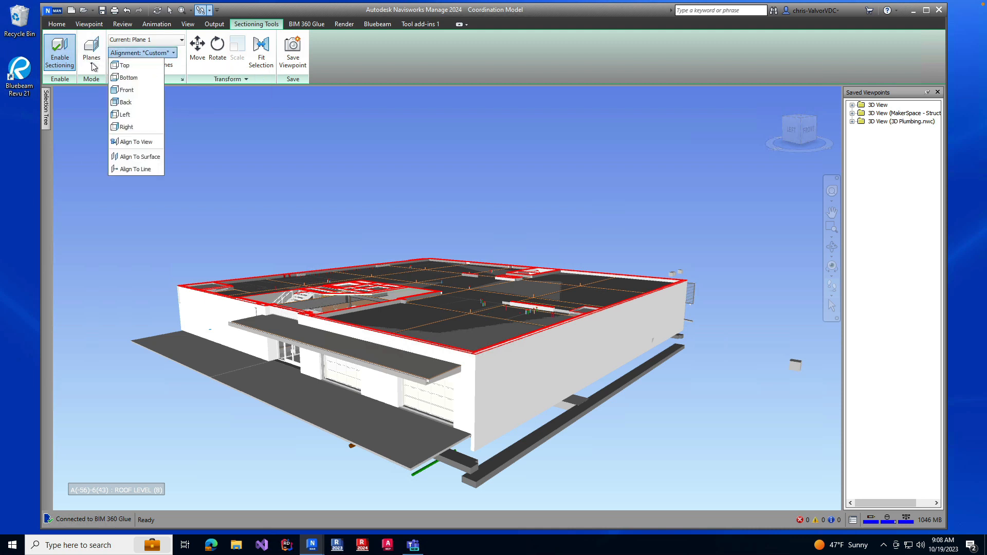
left_click(130, 67)
left_click(92, 52)
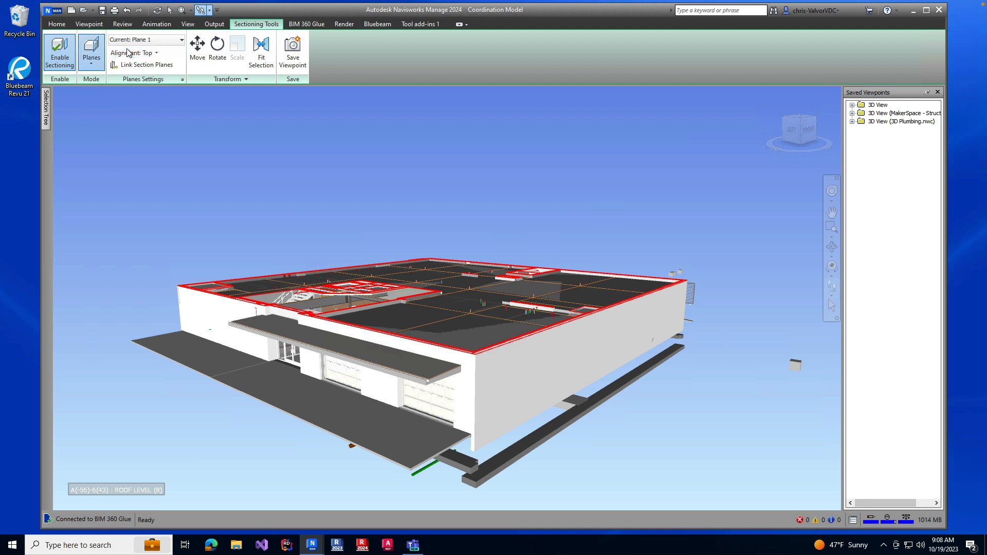
Change the alignment of Plane 1 to Bottom and view the upper part of the building
left_click(133, 54)
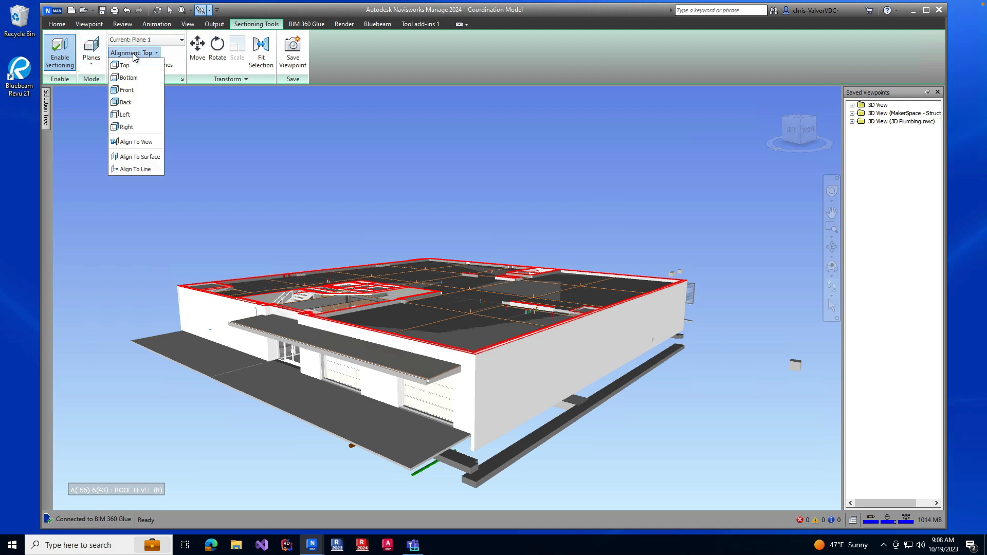
left_click(136, 79)
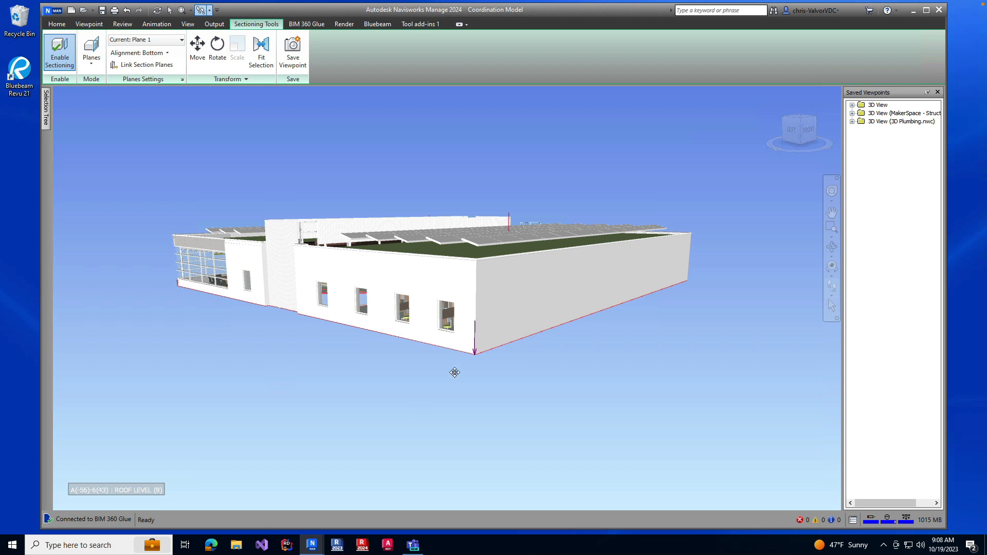
left_click_drag(454, 386, 428, 300)
middle_click_drag(427, 300, 426, 287)
Set Plane 1's alignment to Top, raise the plane above the roof, and lower it vertically to cut through the upper storey
left_click(162, 53)
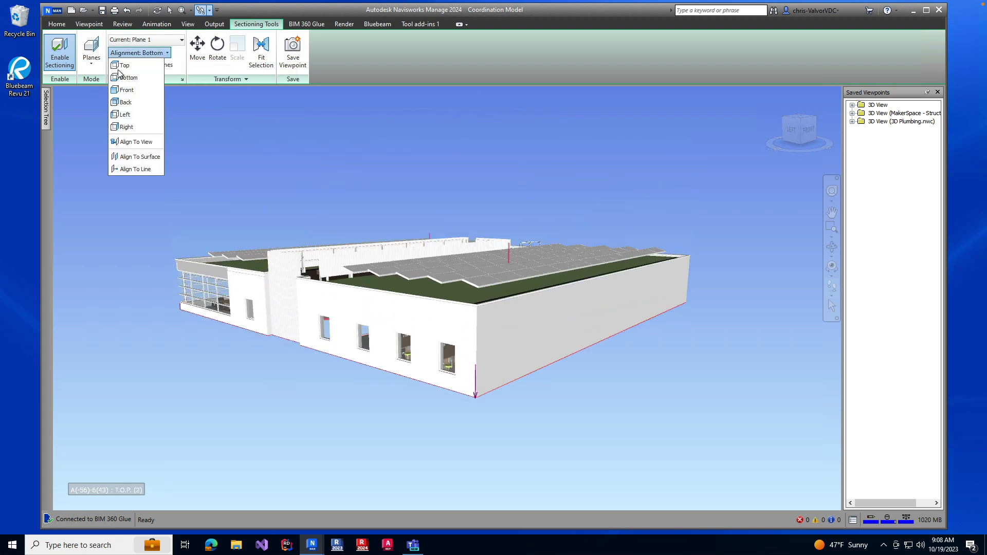
left_click(128, 67)
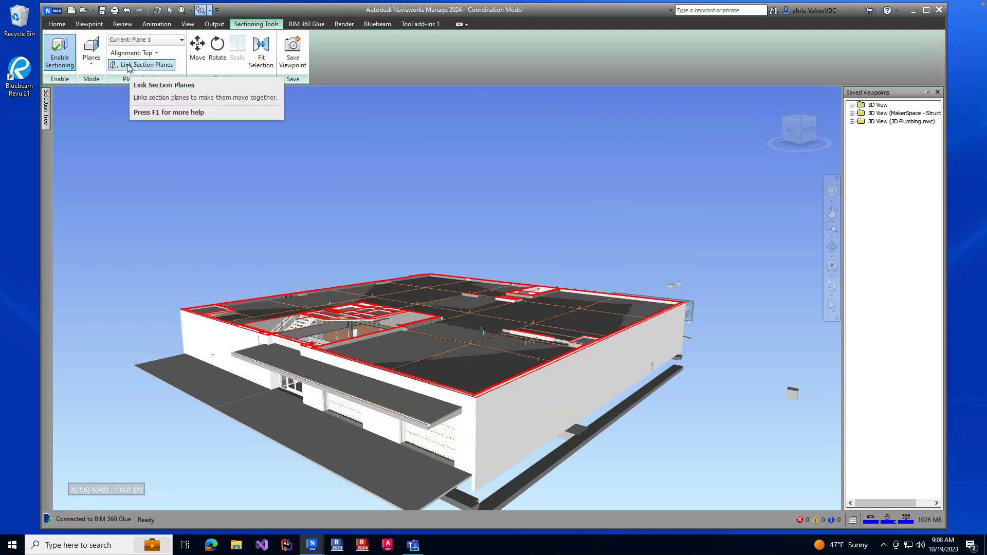
left_click(197, 49)
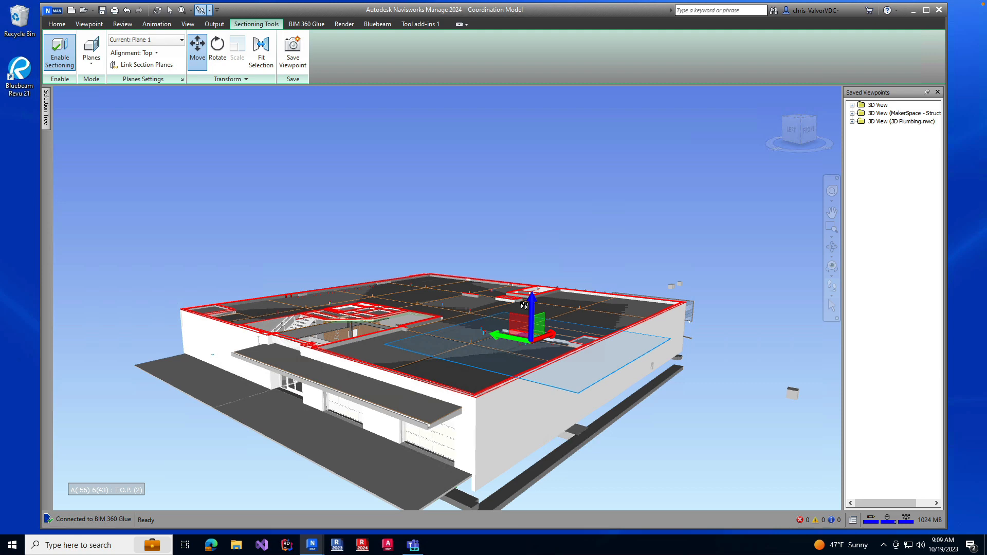
left_click_drag(533, 312, 511, 160)
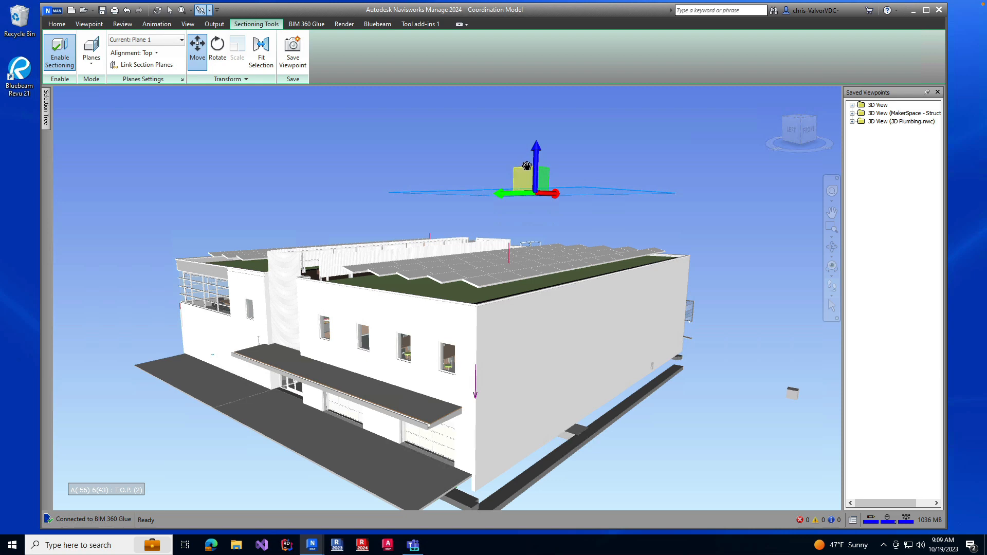
left_click_drag(535, 158, 533, 268)
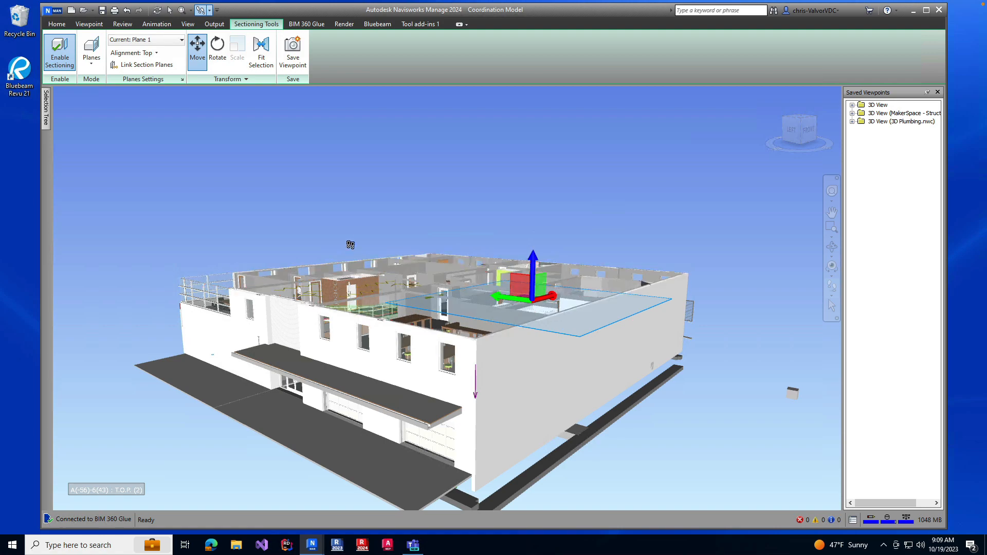
Hide the plane's Move gizmo and examine the sectioned rooms, first from inside the building and again from above
scroll(330, 210, "up", 5)
left_click_drag(309, 29, 319, 47)
middle_click_drag(407, 320, 470, 278)
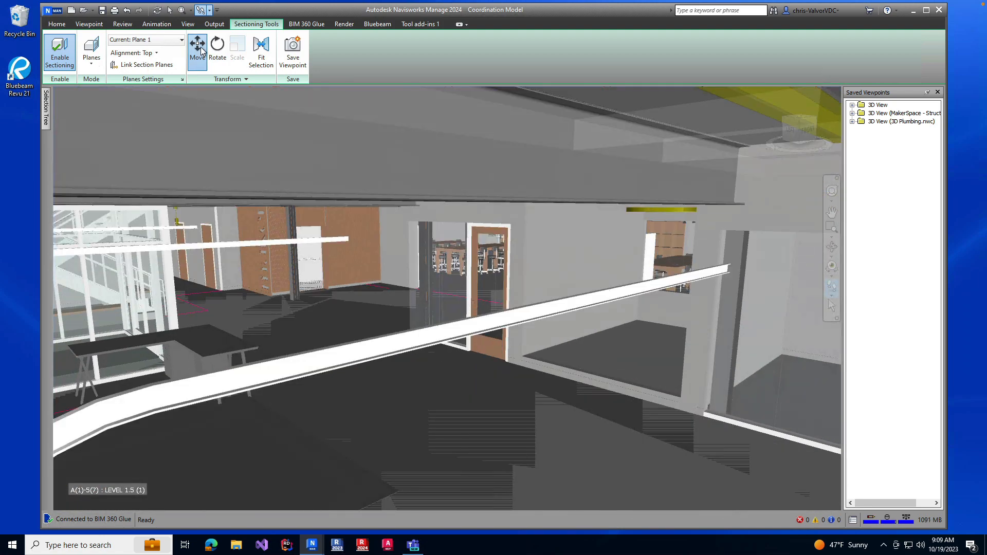
middle_click_drag(442, 366, 444, 235)
left_click_drag(450, 306, 483, 439)
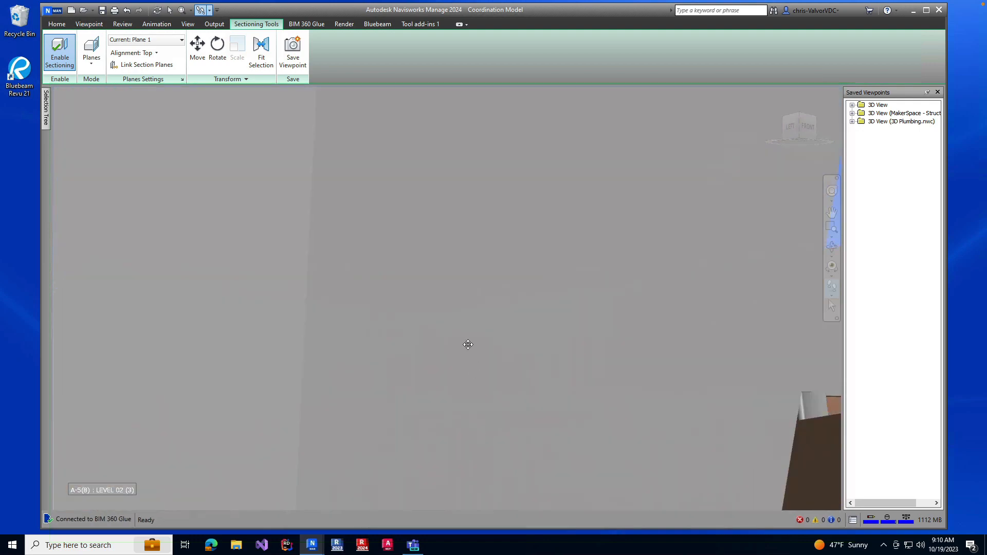
middle_click_drag(466, 343, 444, 330)
scroll(444, 330, "down", 4)
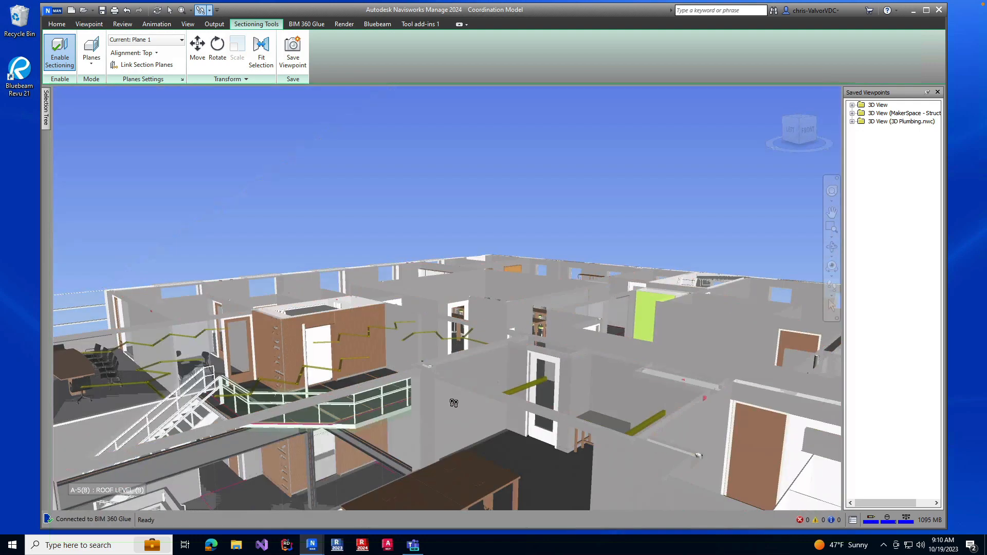
left_click_drag(445, 331, 469, 474)
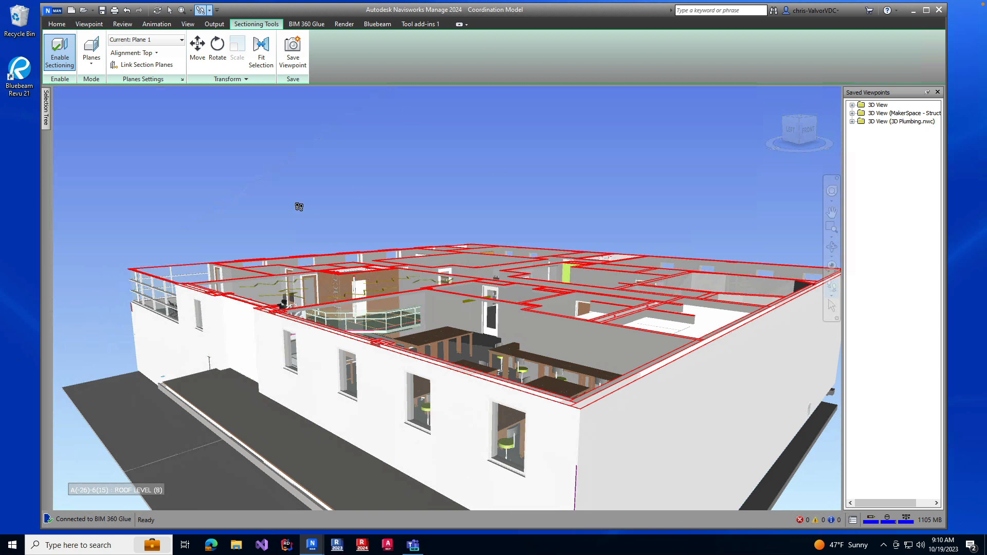
Display Plane 1's Move gizmo again and raise the plane vertically above the roof and solar panels
left_click(402, 191)
left_click_drag(402, 191, 409, 190)
left_click(200, 47)
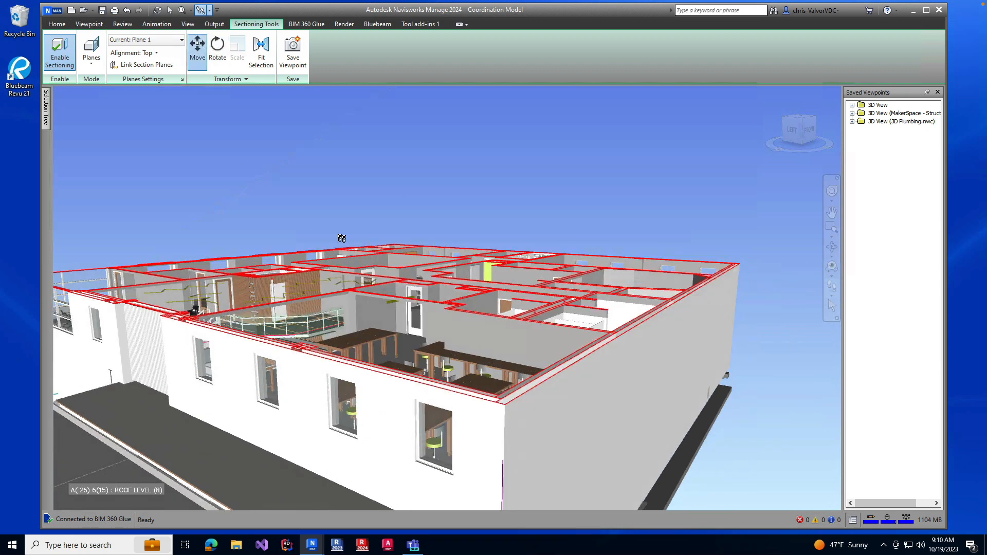
left_click_drag(564, 269, 555, 113)
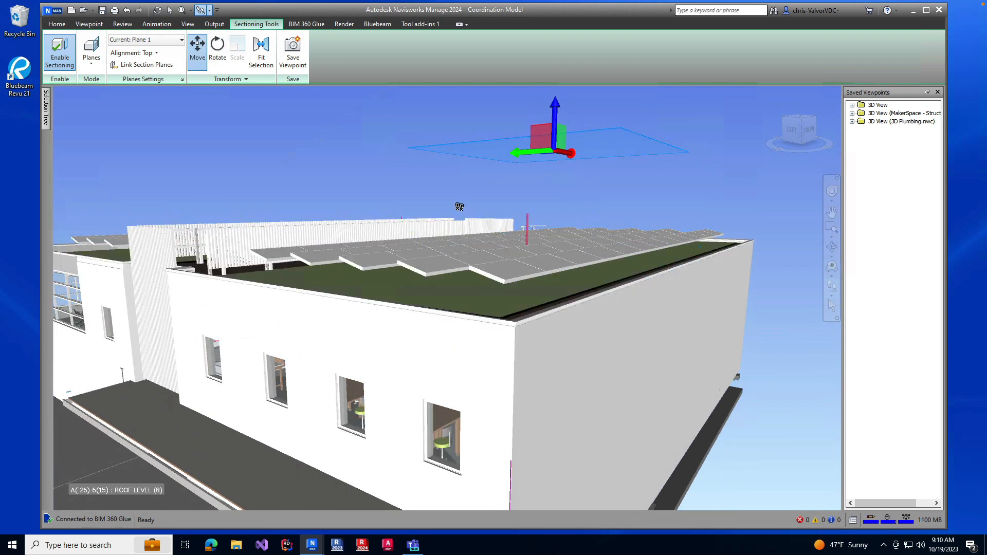
left_click_drag(438, 297, 484, 296)
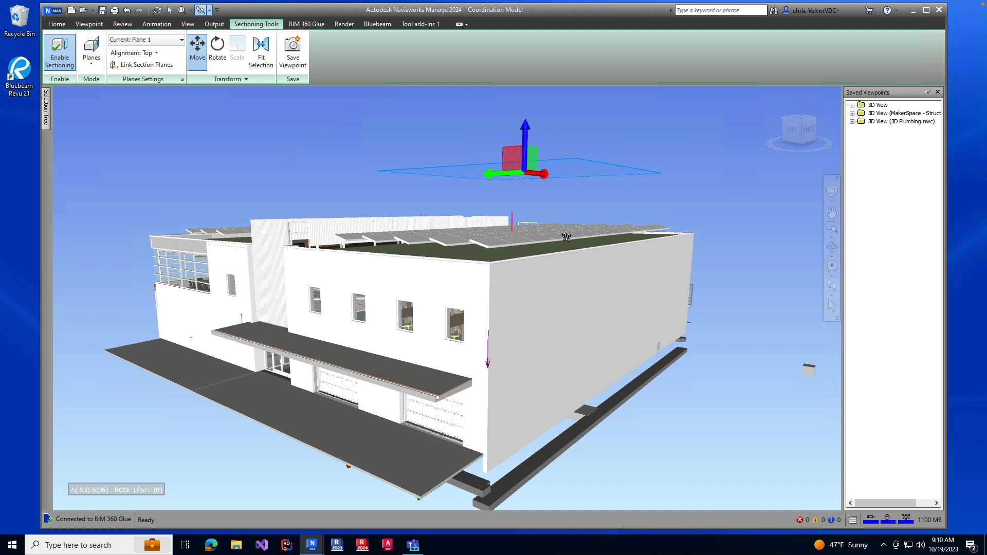
Switch the sectioning mode from Planes to Box and view the section box around the building's corner
left_click(92, 61)
left_click(102, 109)
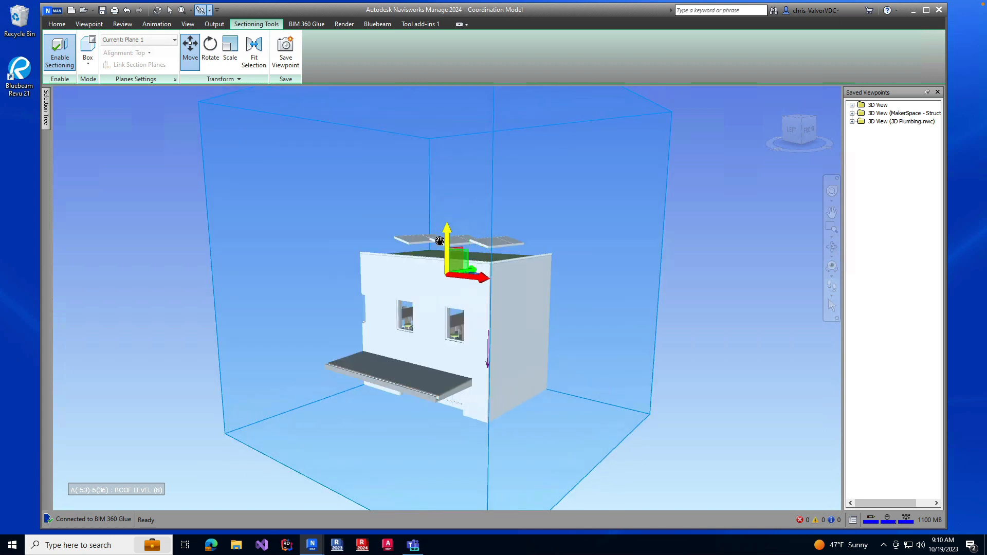
scroll(420, 267, "up", 1)
scroll(420, 267, "down", 3)
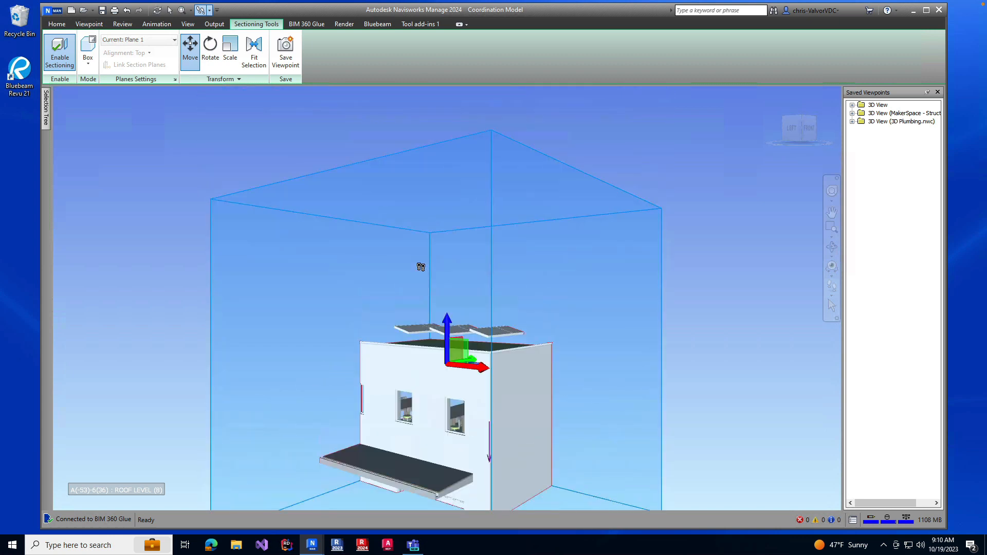
mouse_move(437, 344)
left_mouse_down()
mouse_move(443, 378)
mouse_move(326, 406)
mouse_move(495, 419)
mouse_move(500, 437)
mouse_move(504, 249)
mouse_move(577, 345)
mouse_move(617, 346)
mouse_move(464, 341)
mouse_move(437, 356)
left_mouse_up()
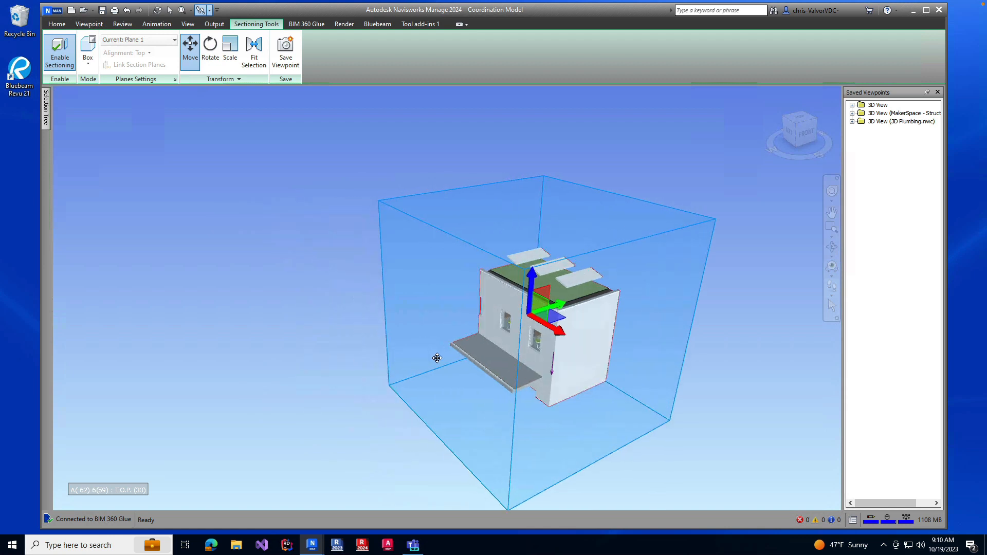
middle_click_drag(436, 357, 555, 353)
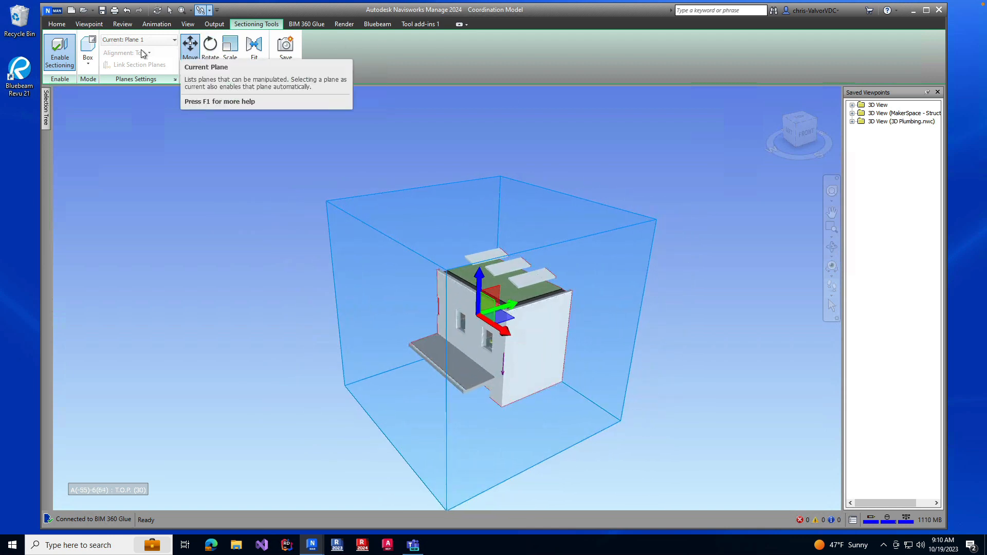
Lower the section box and shift it horizontally until it encloses the building's near corner from the roof down to the foundations
left_click(251, 46)
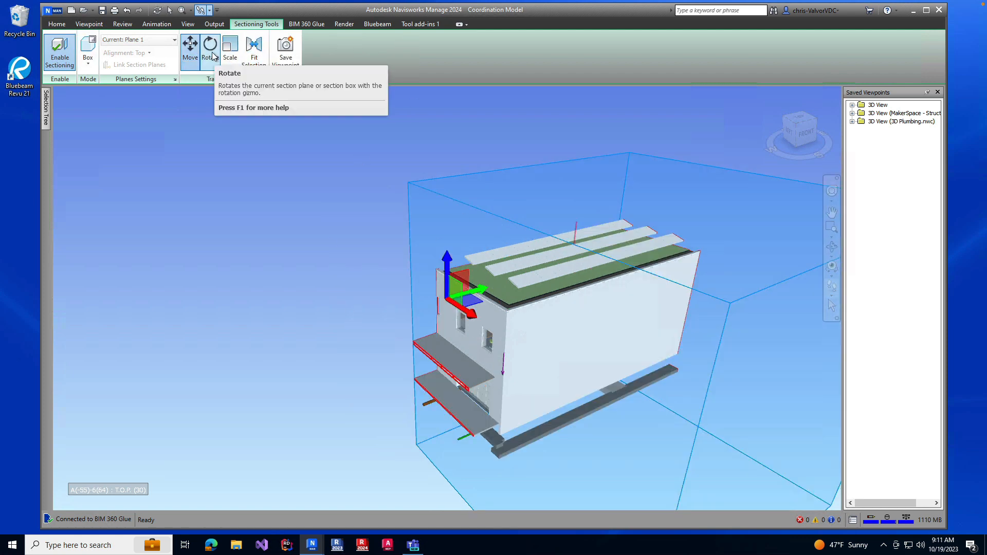
left_click_drag(367, 271, 473, 310)
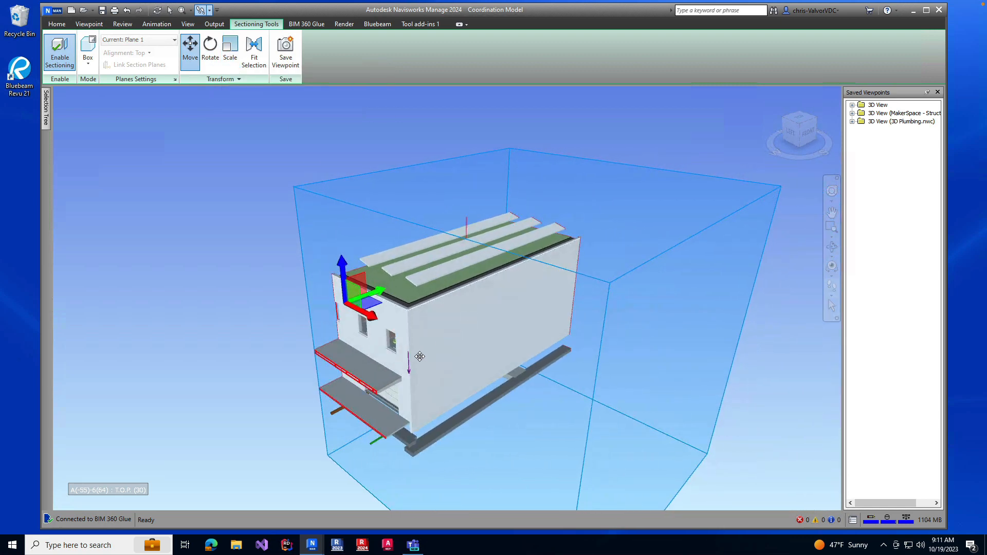
left_click_drag(411, 354, 355, 321)
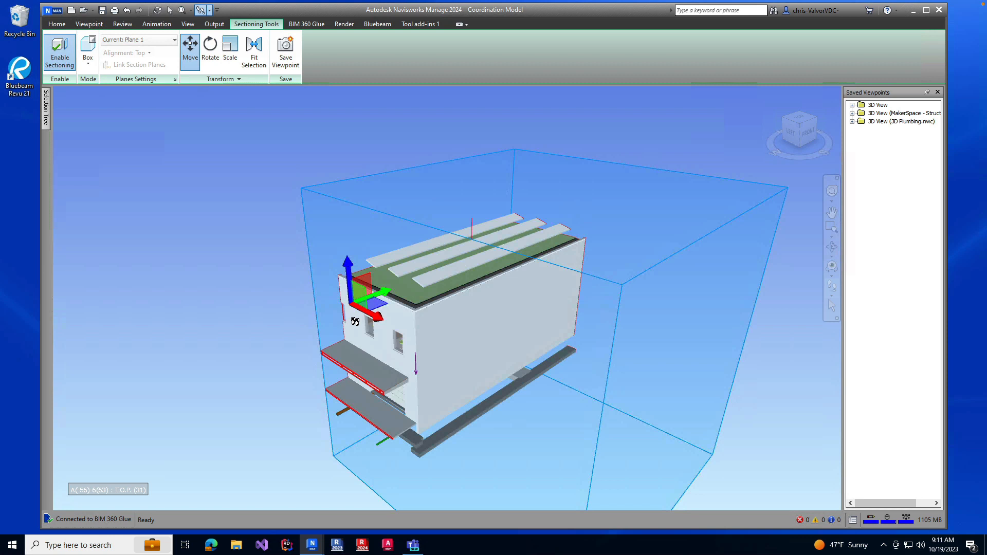
left_click(254, 51)
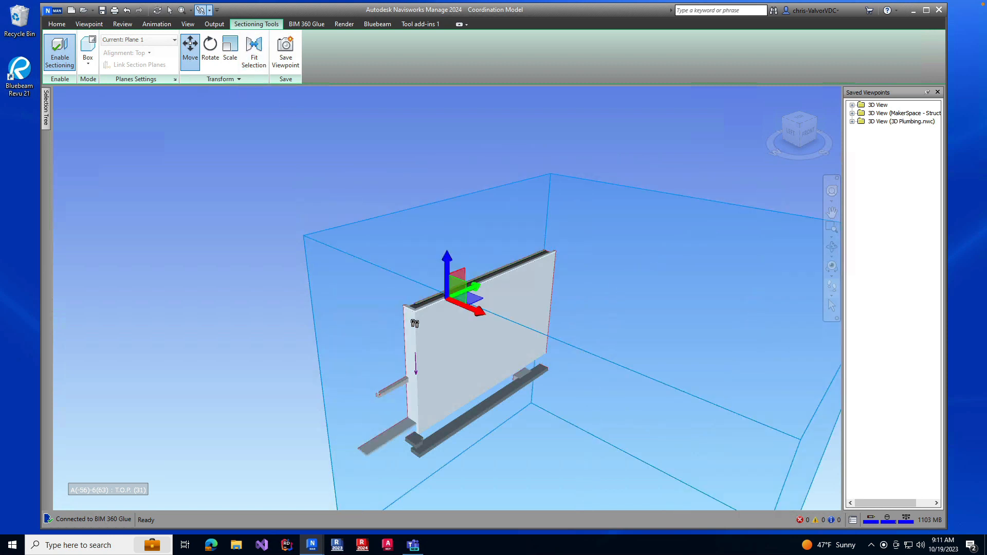
left_click_drag(476, 315, 455, 284)
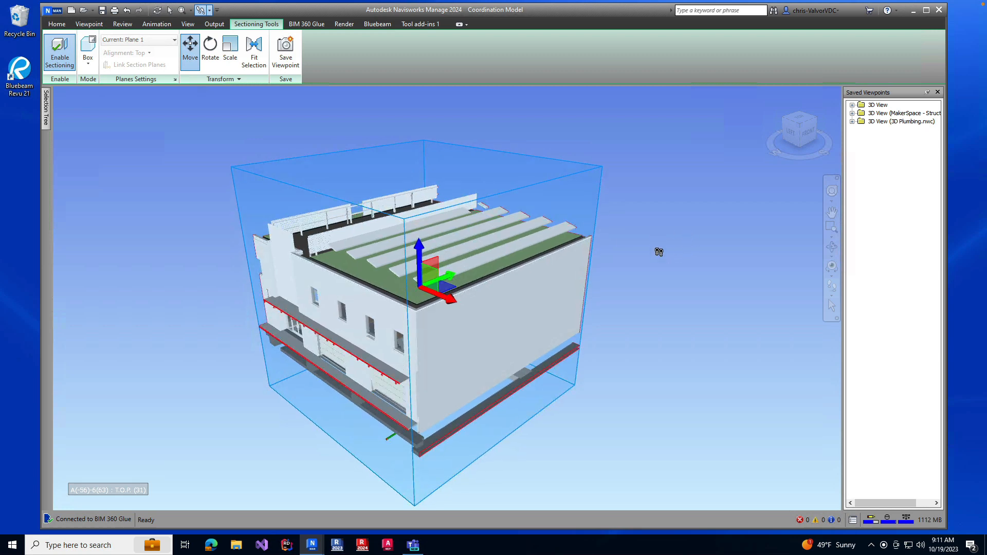
Slide the section box sideways along its red axis so its side face cuts vertically through the interior rooms
middle_click_drag(656, 248, 606, 325, "shift")
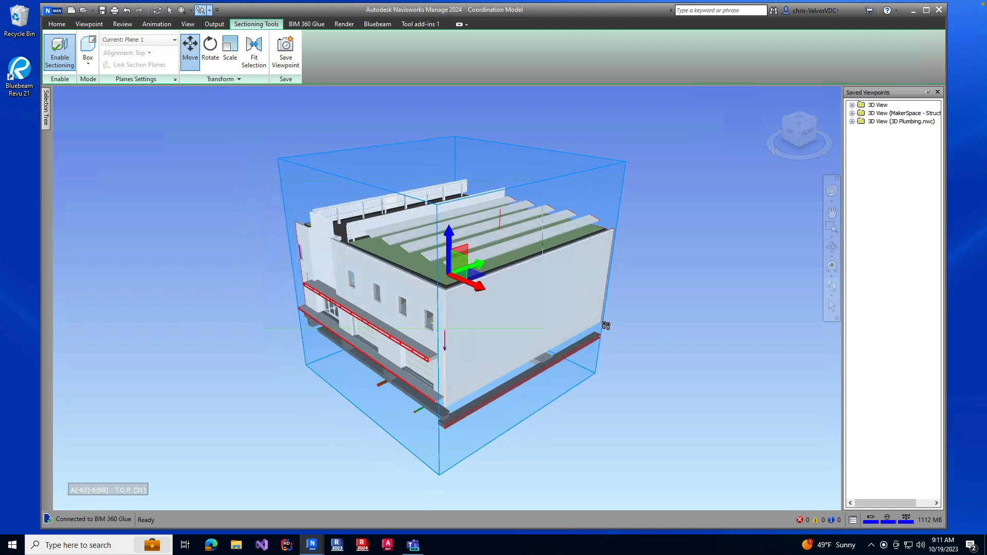
left_click(253, 46)
left_click(252, 46)
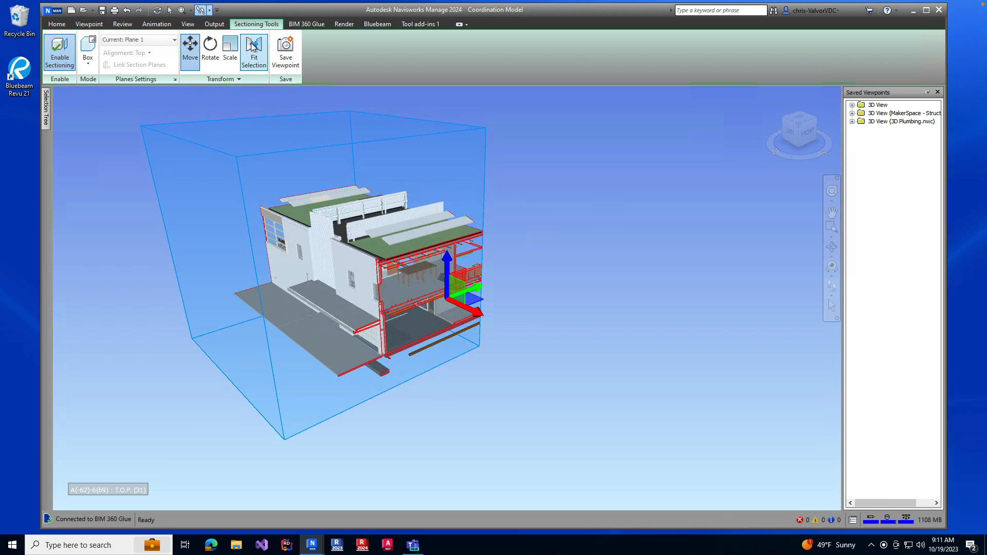
left_click(252, 47)
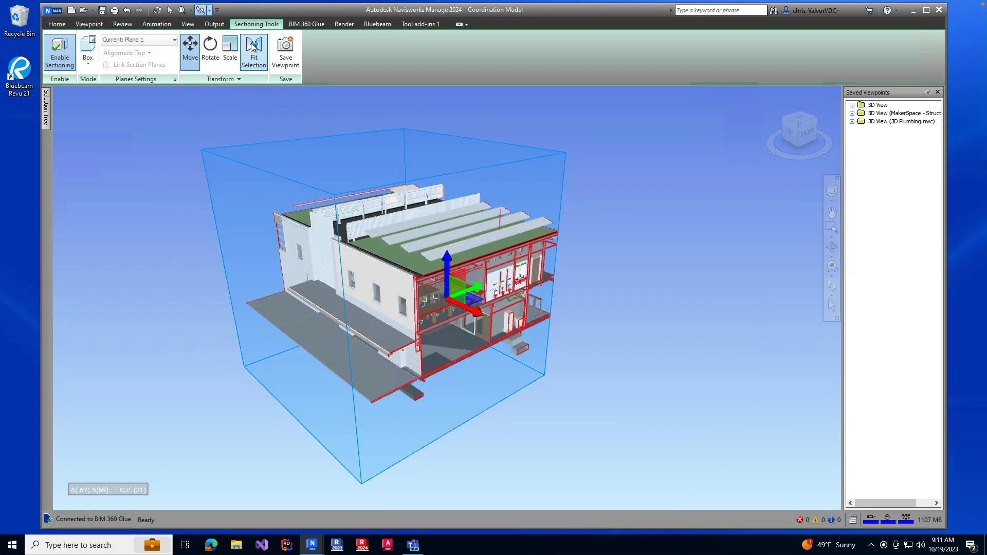
left_click(252, 46)
left_click(252, 46)
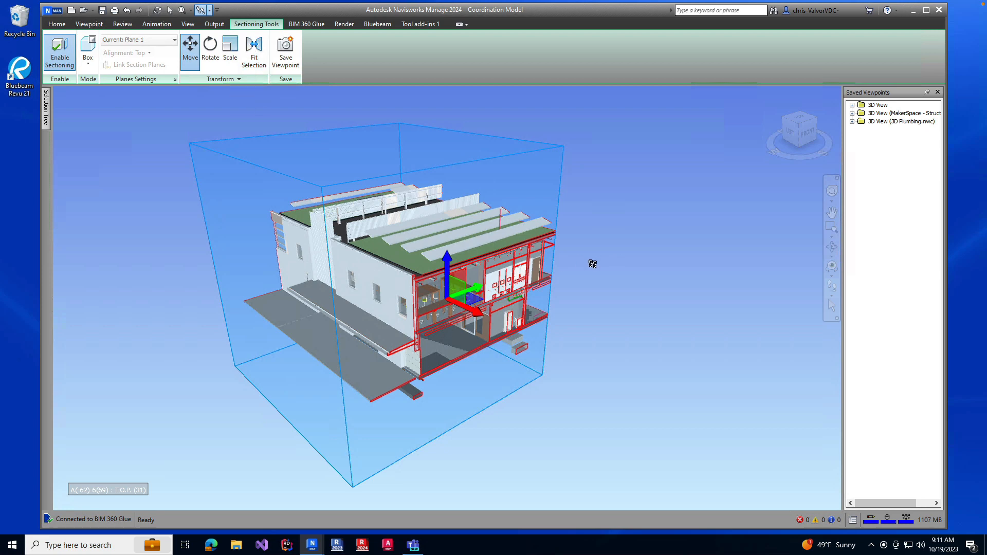
Scale the section box shorter in height and stretch it horizontally until it extends past the building's front wall
left_click_drag(592, 264, 674, 335)
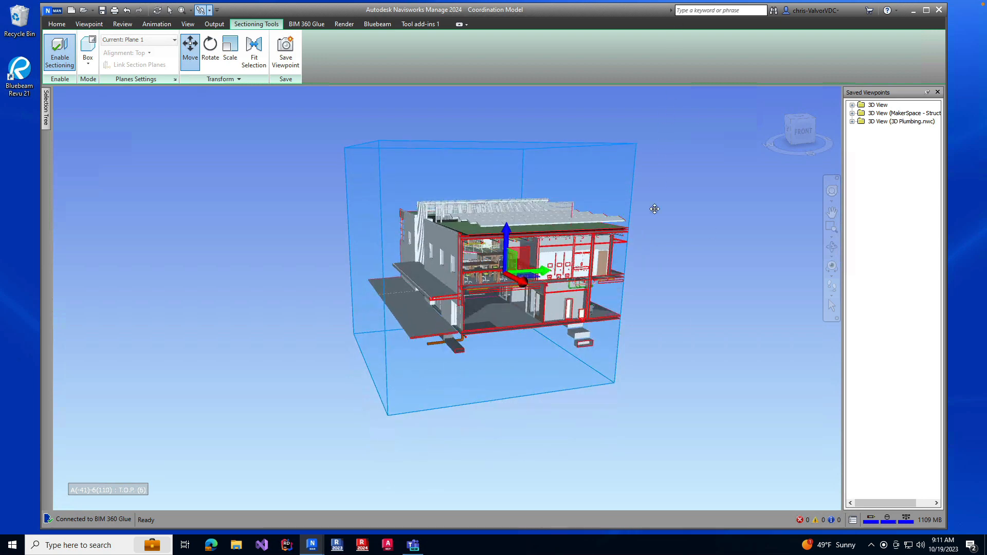
middle_click_drag(654, 209, 655, 213)
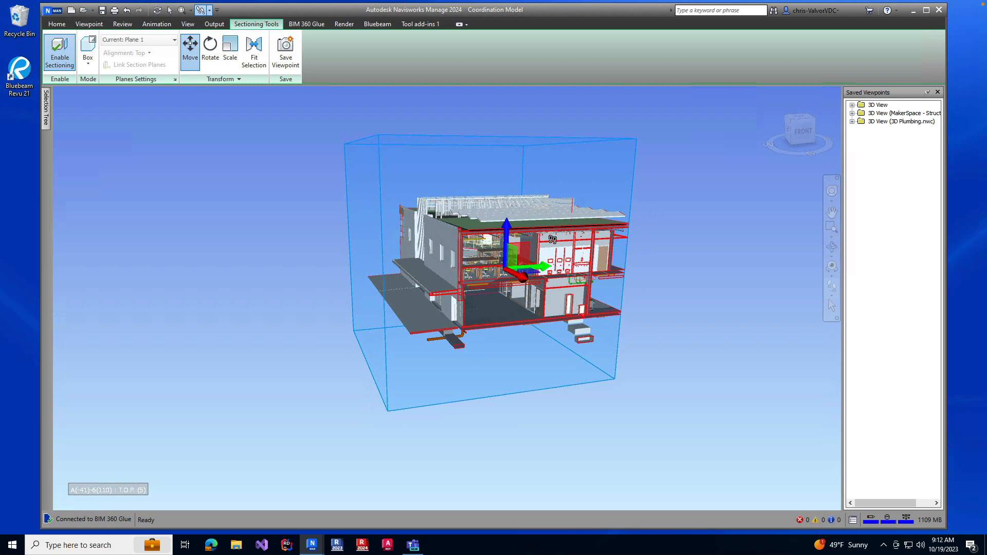
middle_click_drag(393, 258, 637, 301)
left_click_drag(637, 301, 637, 302)
left_click_drag(289, 328, 438, 350)
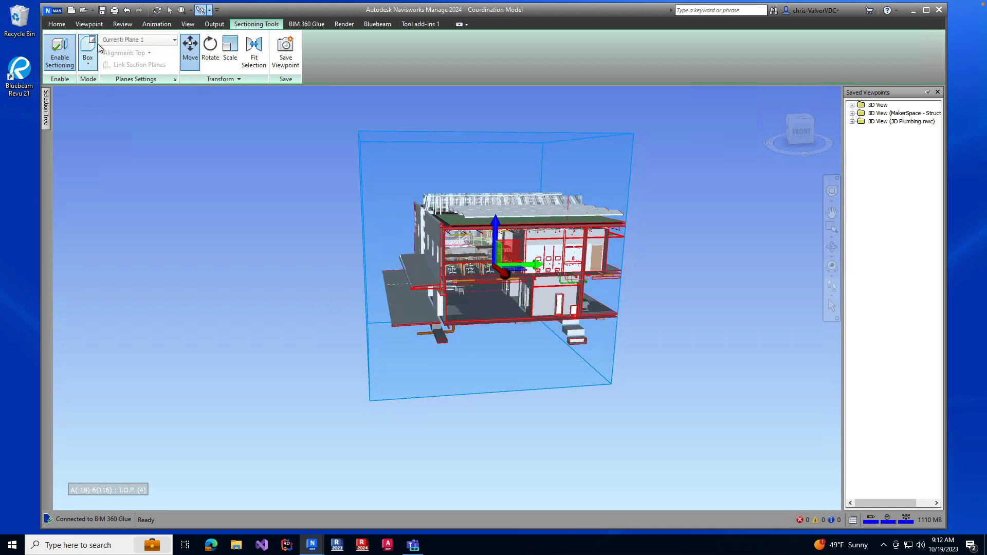
left_click(230, 59)
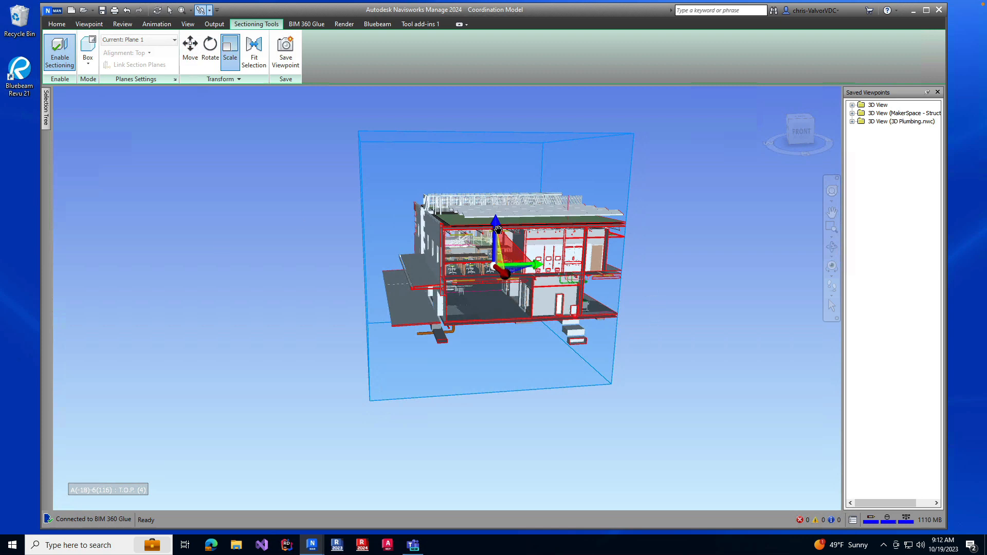
left_click_drag(495, 224, 599, 254)
middle_click_drag(578, 286, 532, 322)
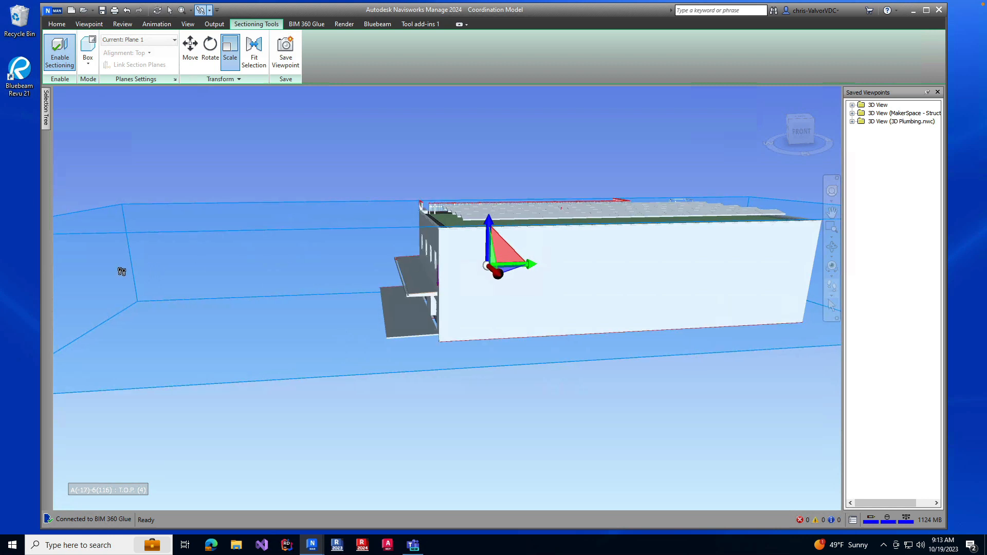
Move the section box along its green axis so it extends beyond both ends of the building's front wall
left_click(190, 47)
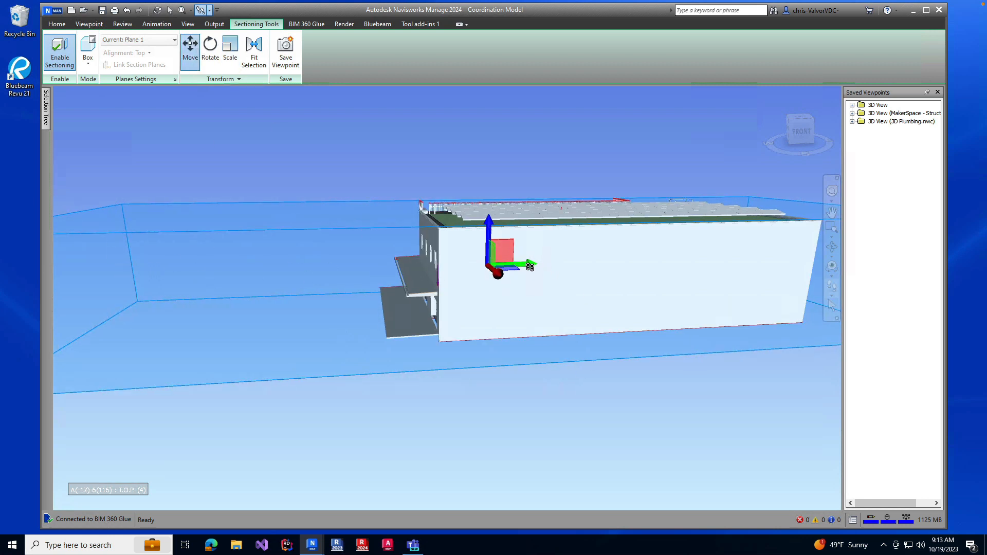
left_click_drag(525, 264, 613, 262)
left_click_drag(620, 261, 640, 261)
middle_click_drag(511, 314, 334, 514)
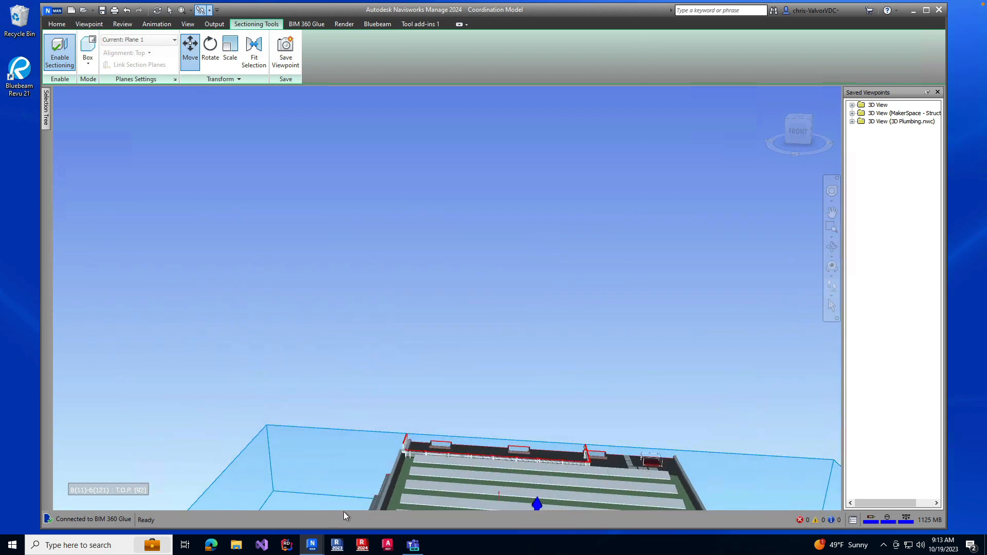
Stretch the section box along its red axis and move it back until it encloses the building's entire roof
middle_click_drag(583, 286, 565, 260, "shift")
middle_click_drag(561, 129, 520, 474, "shift")
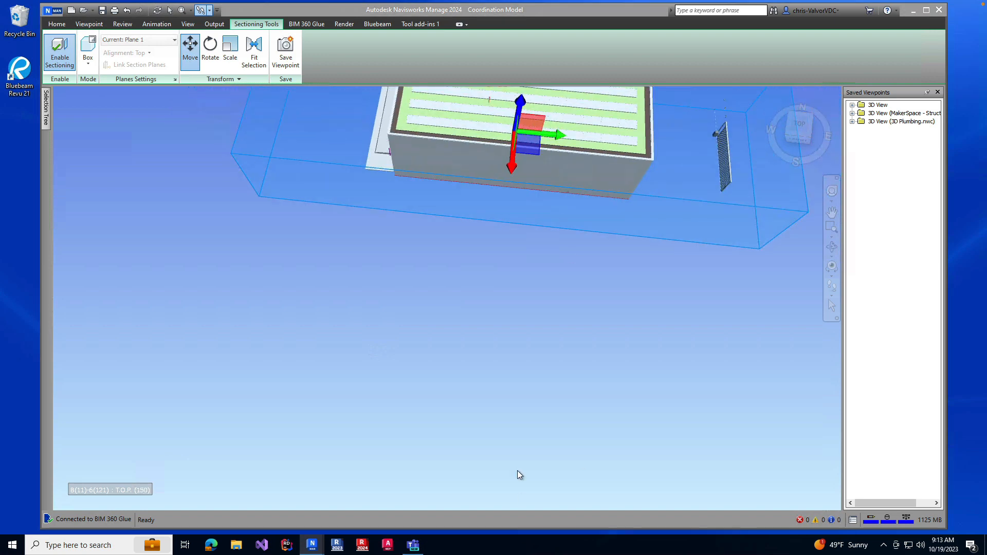
middle_click_drag(470, 250, 607, 190, "shift")
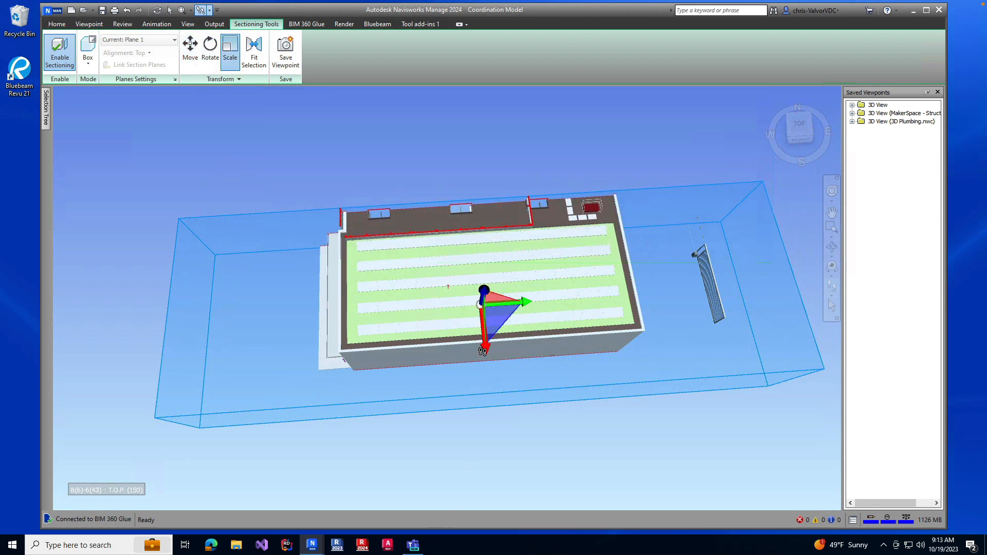
left_click_drag(486, 348, 473, 296)
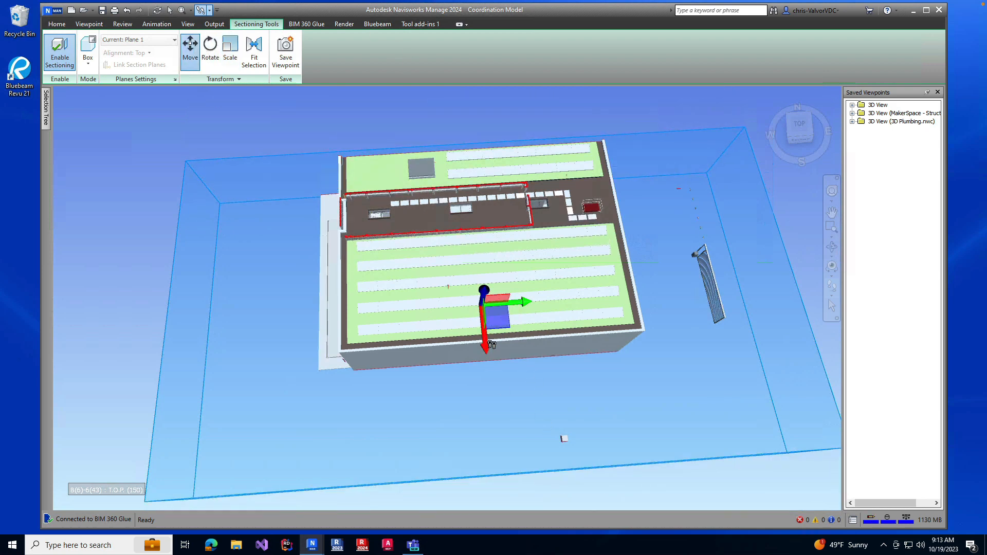
left_click_drag(486, 347, 511, 235)
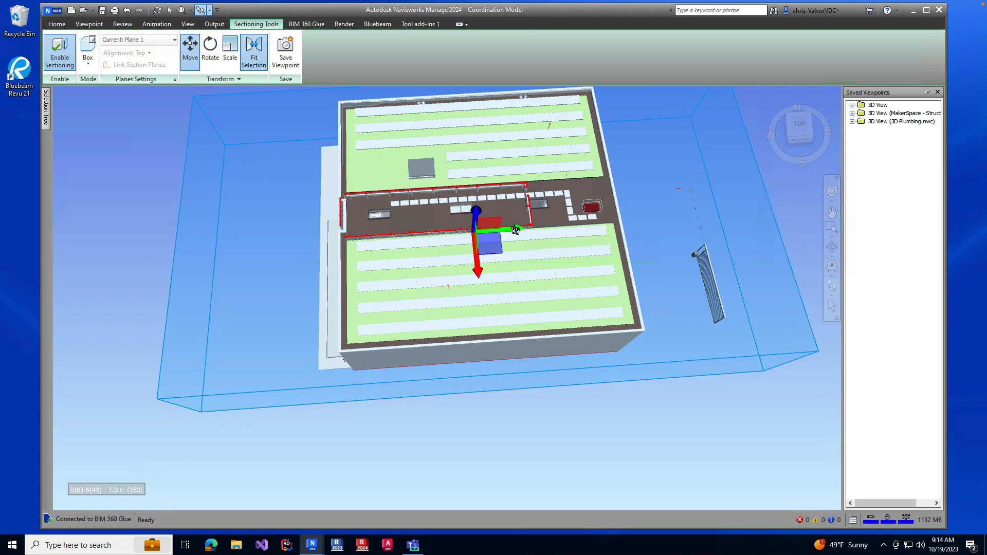
left_click(230, 57)
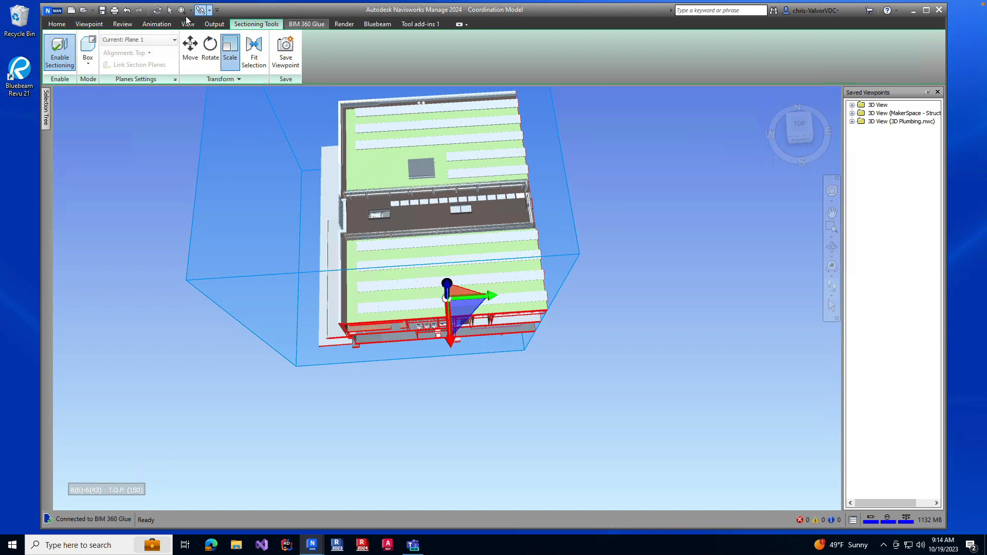
left_click(127, 11)
left_click(127, 11)
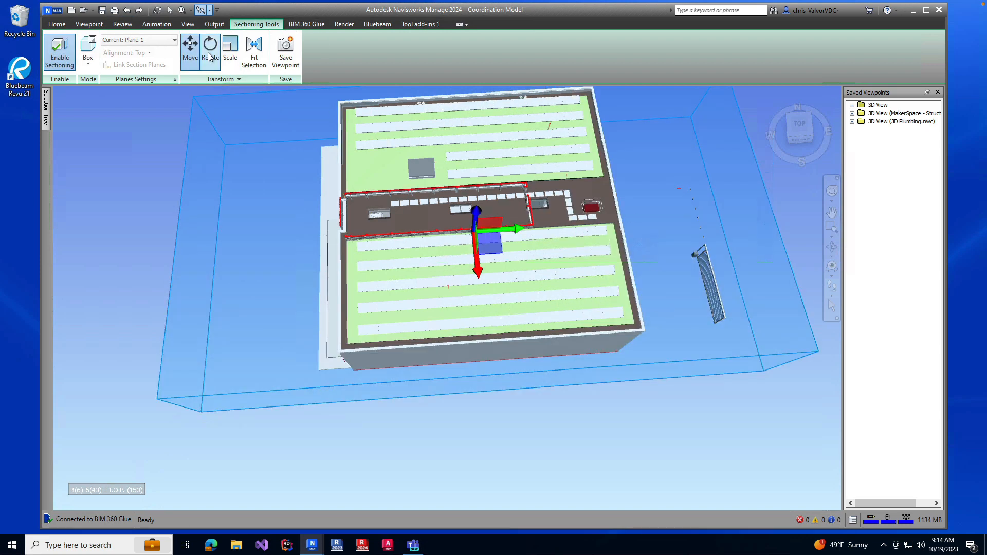
Scale the section box down along its green axis until it fits closely around the building's width
left_click(231, 54)
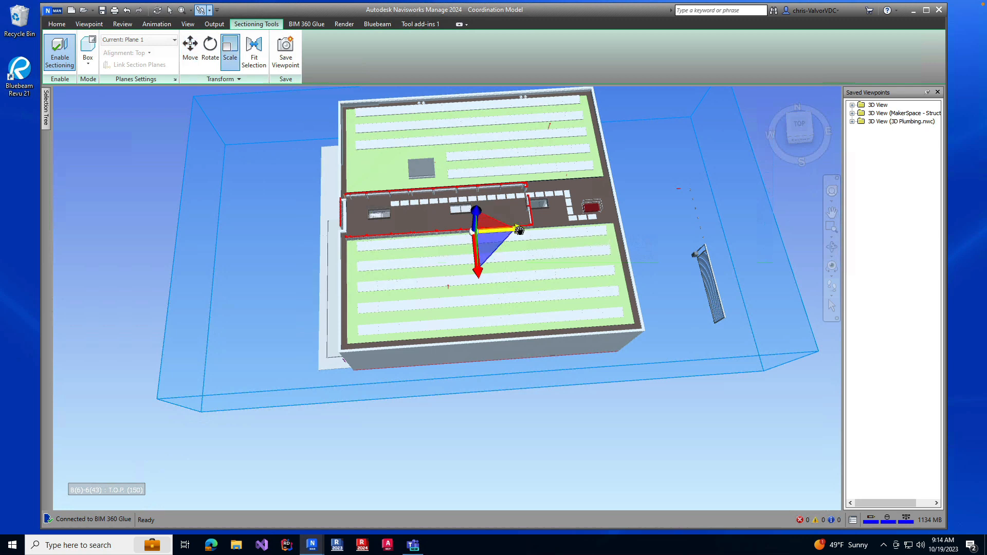
left_click_drag(519, 229, 488, 238)
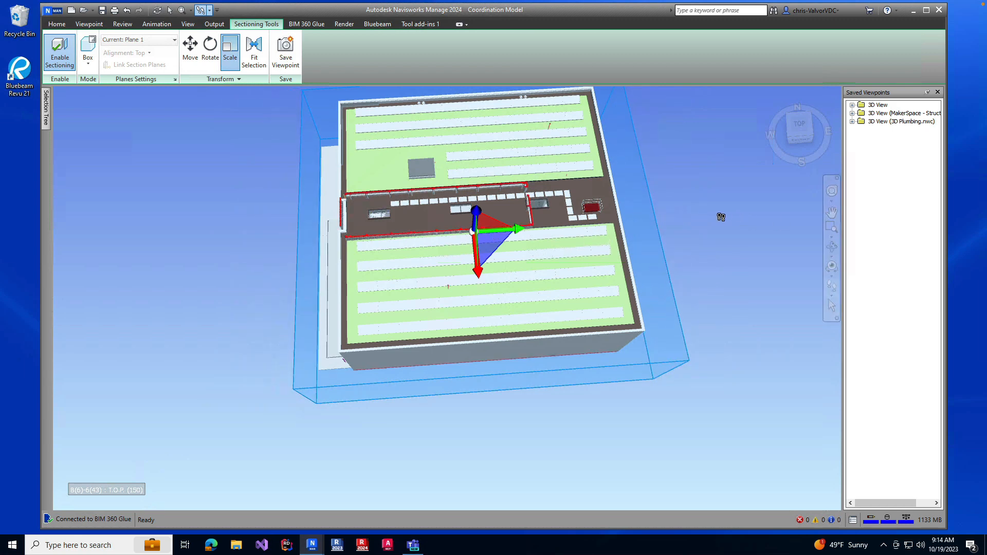
left_click(789, 135)
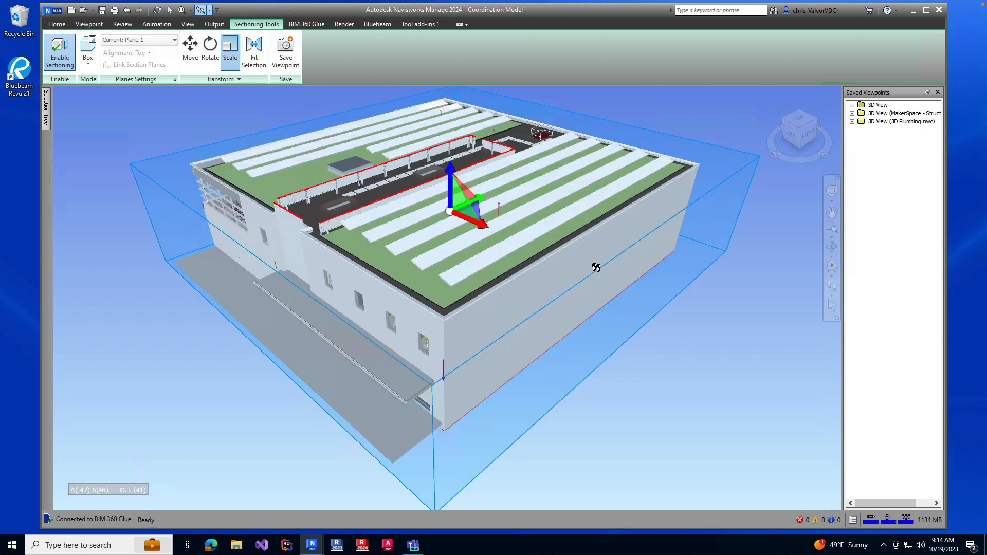
Scale the section box taller along its blue axis so it encloses the building from above the roof to below the foundations
left_click_drag(611, 290, 456, 179)
scroll(457, 183, "up", 4)
scroll(491, 170, "up", 3)
middle_click_drag(492, 205, 501, 276)
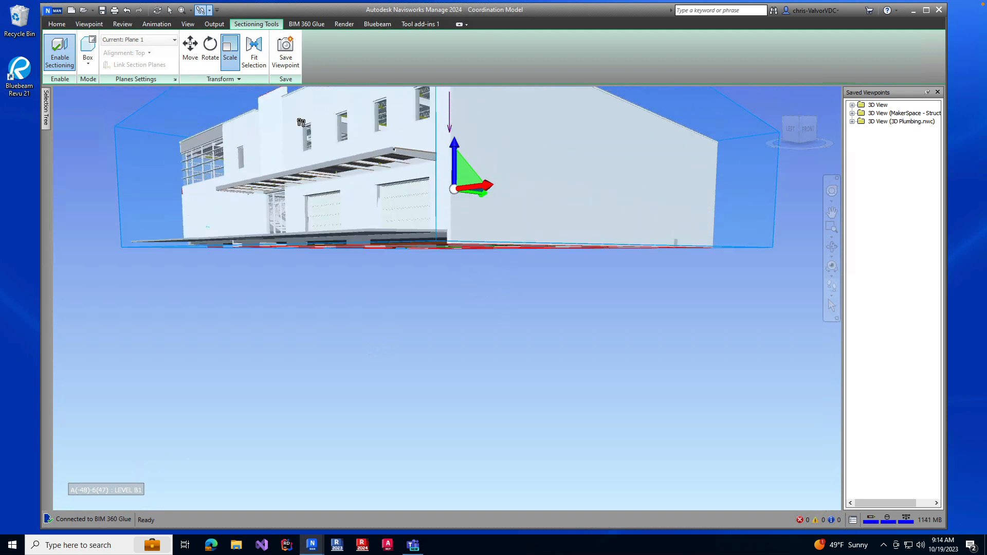
left_click(228, 47)
left_click_drag(455, 159, 457, 133)
middle_click_drag(399, 257, 375, 103, "shift")
Save the current view as a viewpoint named Total Building
left_click(81, 23)
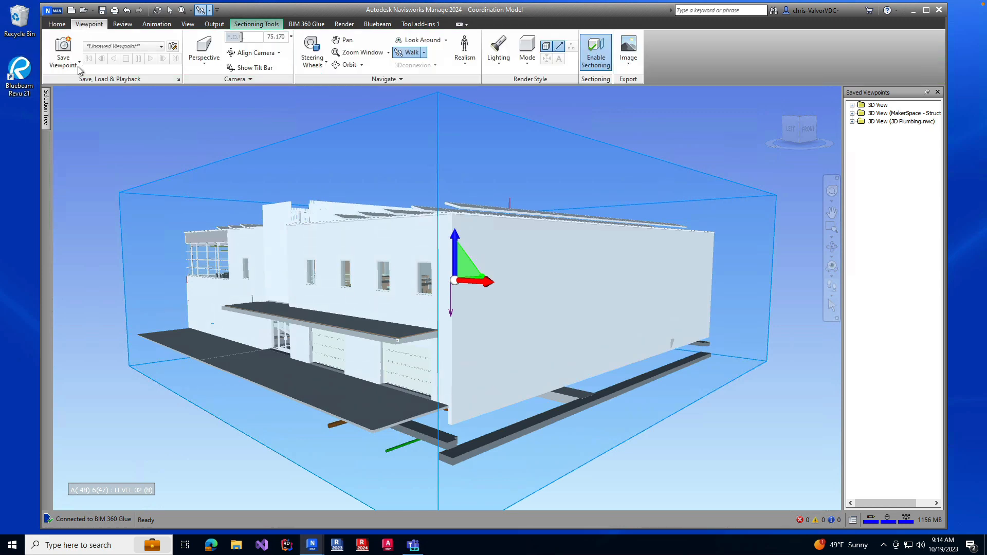
left_click(64, 54)
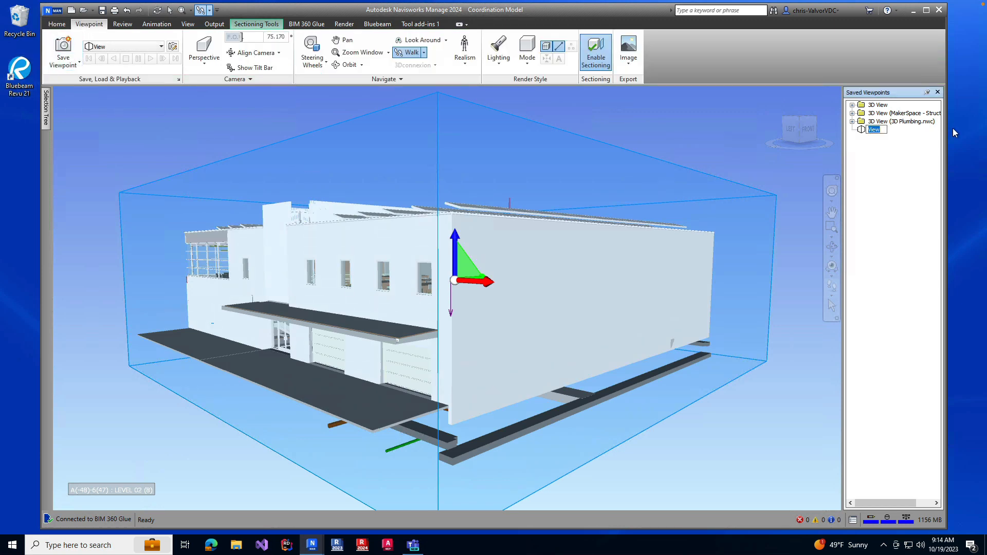
type("Total Building")
Delete the three imported 3D View folders from the saved viewpoints, keeping only Total Building
left_click(886, 114)
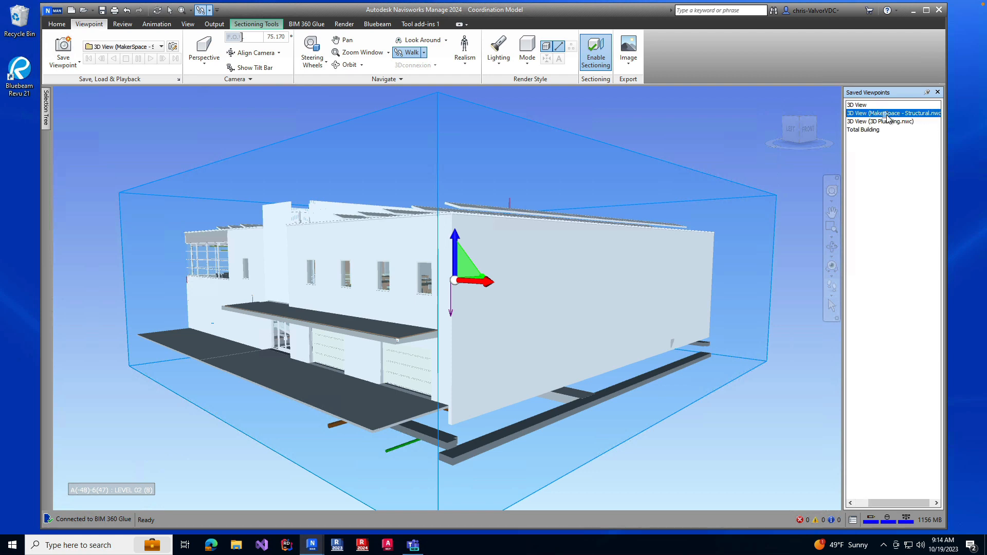
left_click(856, 105)
left_click(857, 122, "shift")
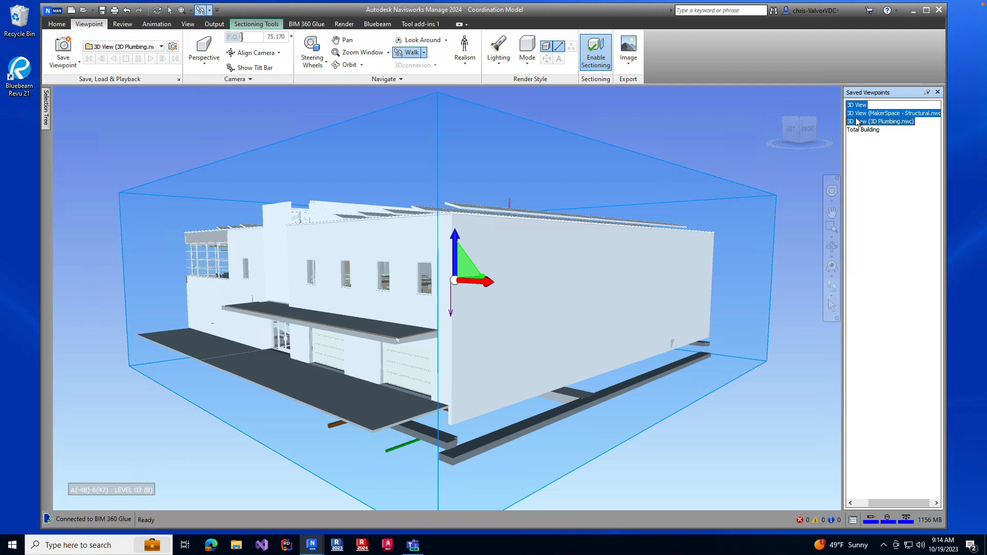
right_click(857, 122)
left_click(889, 186)
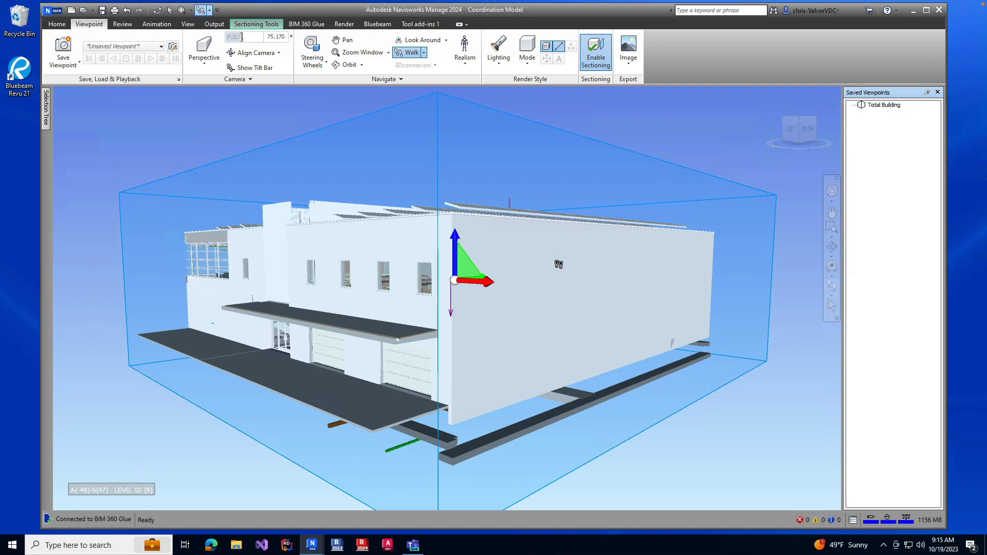
Hide the full-width exterior wall on the building's front side
left_click_drag(186, 417, 98, 405)
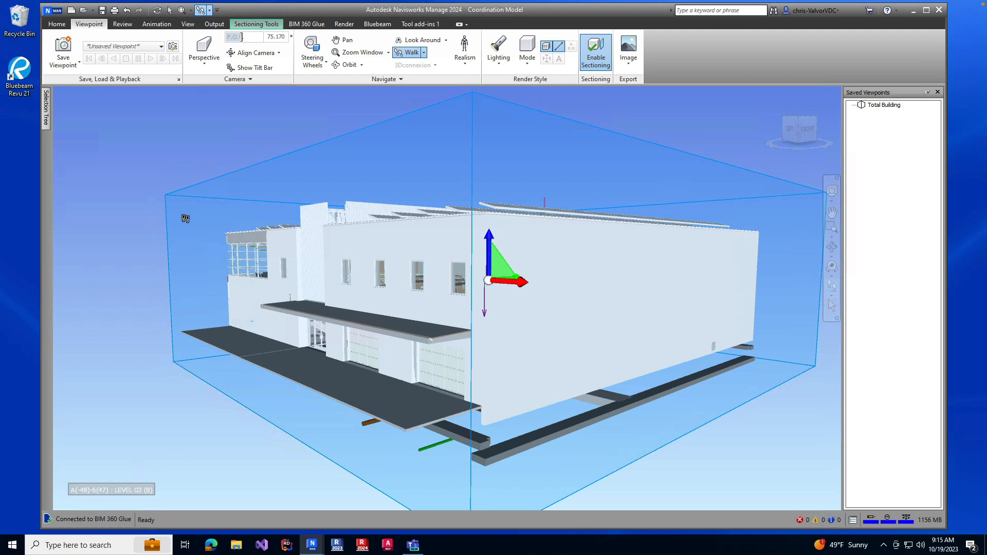
left_click_drag(185, 218, 531, 293)
right_click(532, 289)
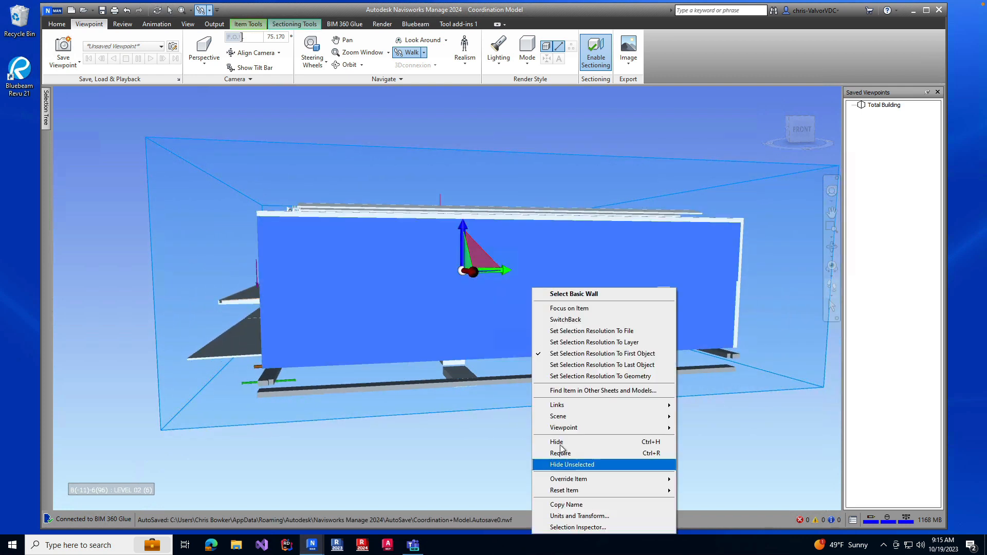
left_click(560, 442)
left_click_drag(545, 259, 535, 280)
right_click(533, 288)
left_click(459, 333)
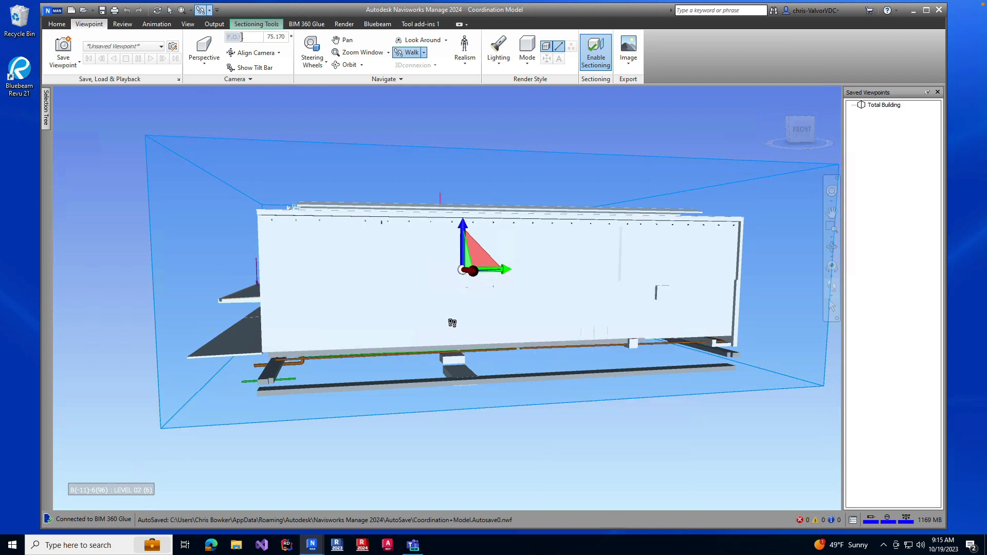
Hide the lower and upper basic walls near the building's front-left corner to expose the rooms on both floors
left_click(452, 319)
right_click(451, 315)
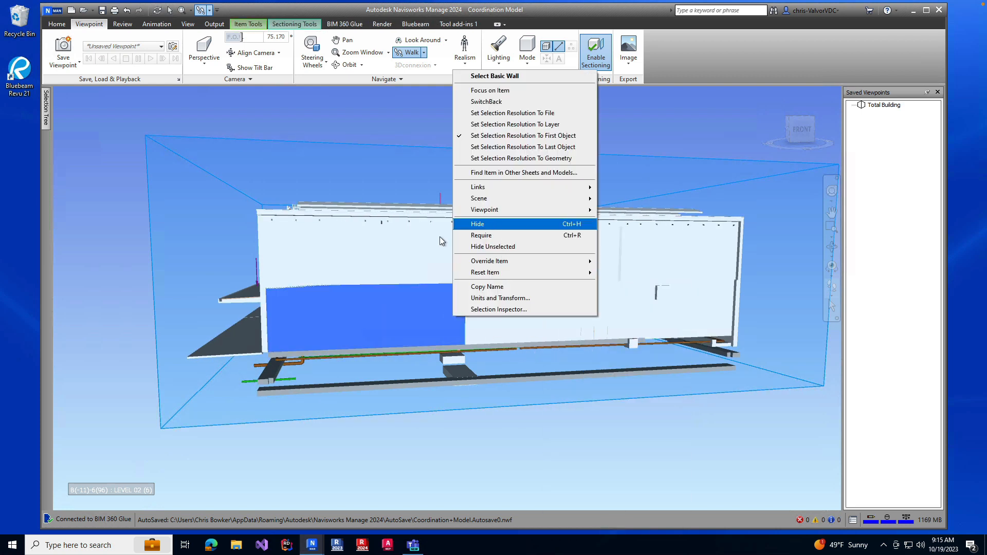
left_click(481, 225)
right_click(336, 260)
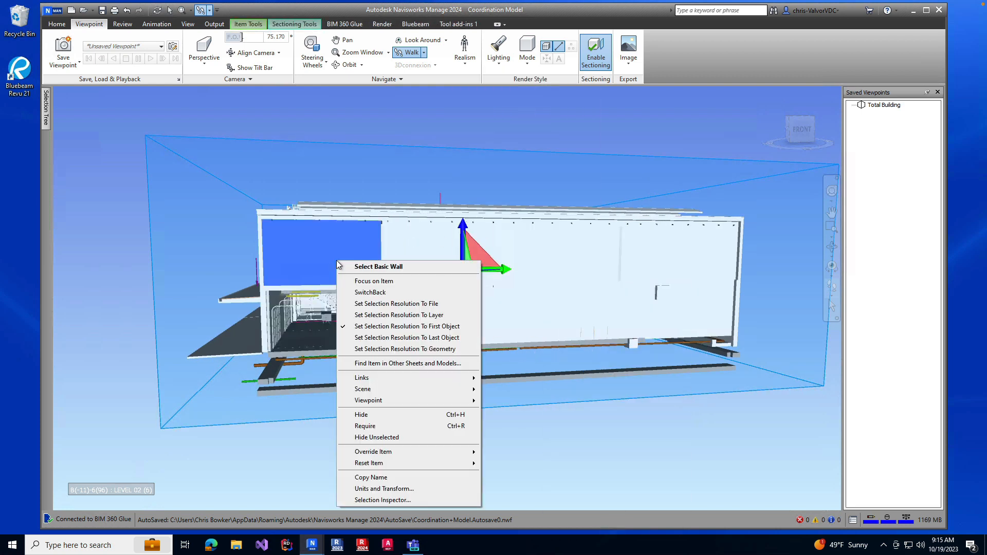
left_click(369, 415)
Move the section box straight down until its top face cuts horizontally through the building's lower storey
scroll(424, 276, "up", 1)
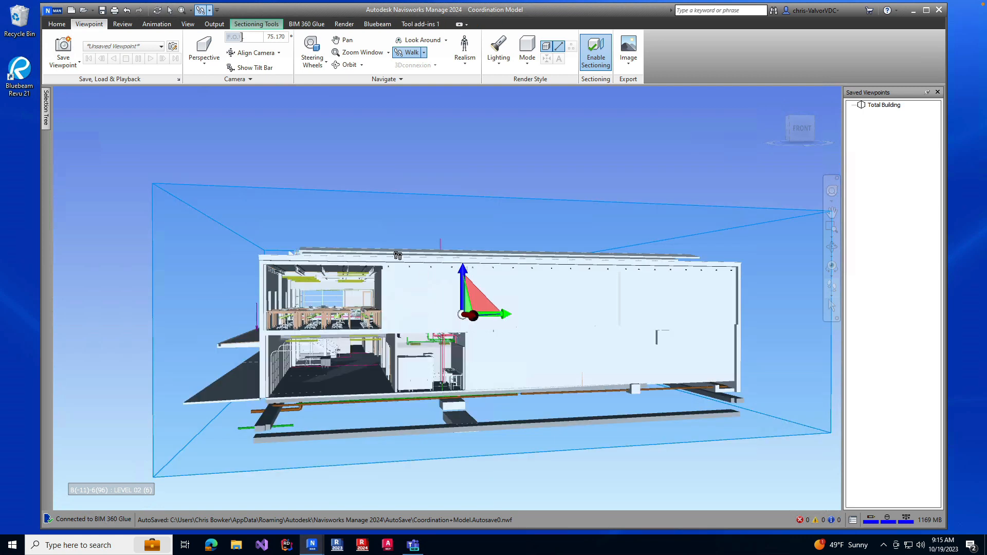
left_click_drag(452, 166, 391, 167)
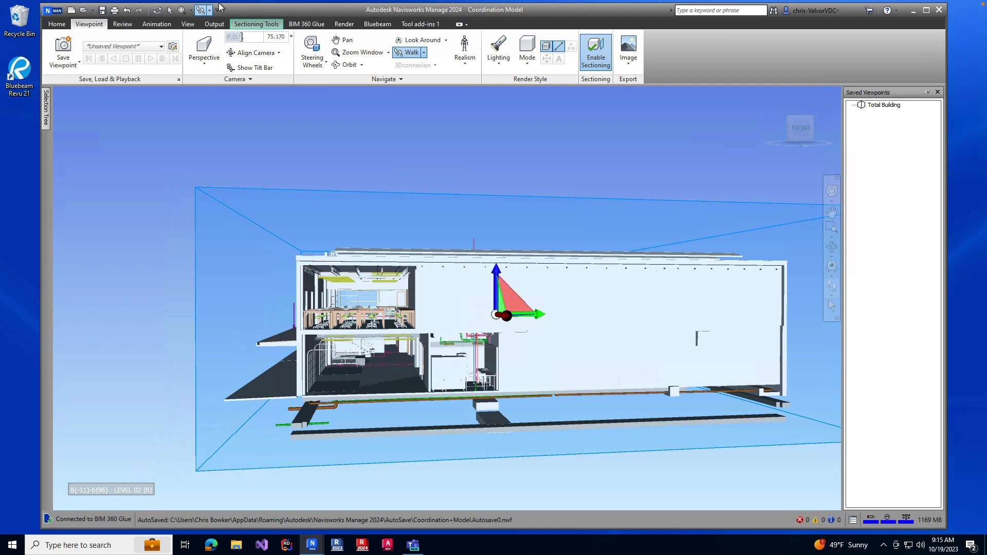
left_click(255, 24)
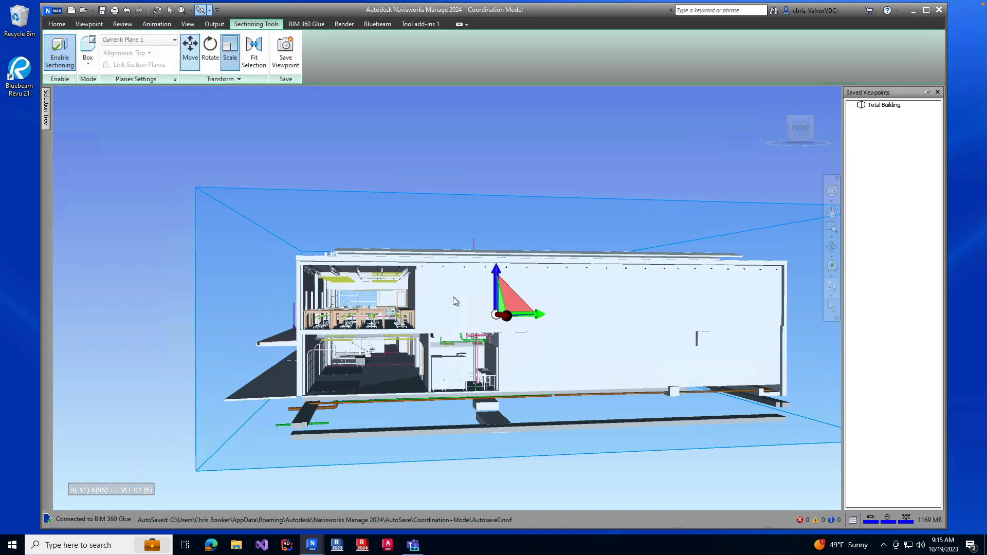
left_click_drag(498, 294, 504, 402)
left_click_drag(517, 179, 517, 243)
middle_click_drag(520, 242, 495, 287)
left_click_drag(495, 286, 498, 283)
Scale the section box shorter along its blue axis until its top face cuts the building at the ground-floor slab
left_click(230, 56)
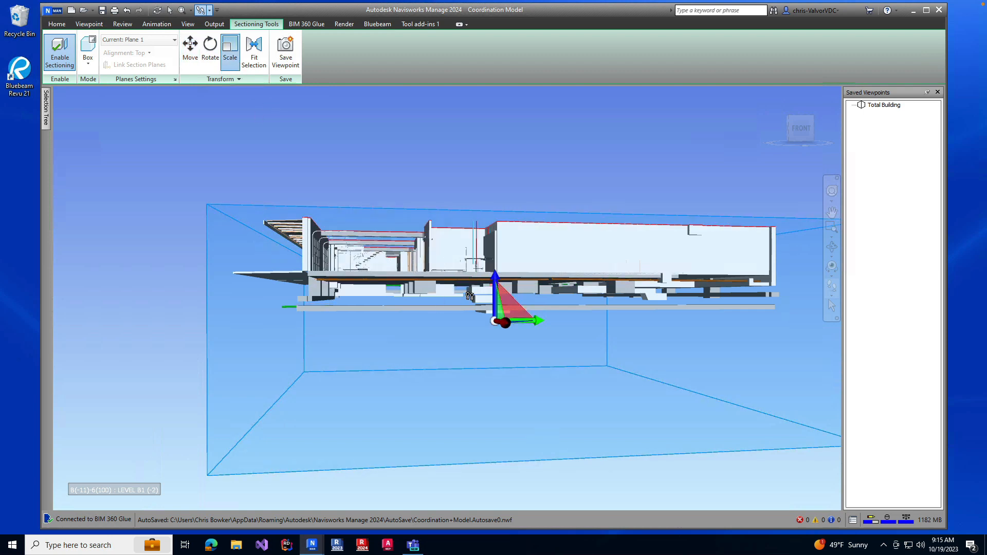
left_click_drag(493, 279, 500, 330)
scroll(479, 309, "down", 3)
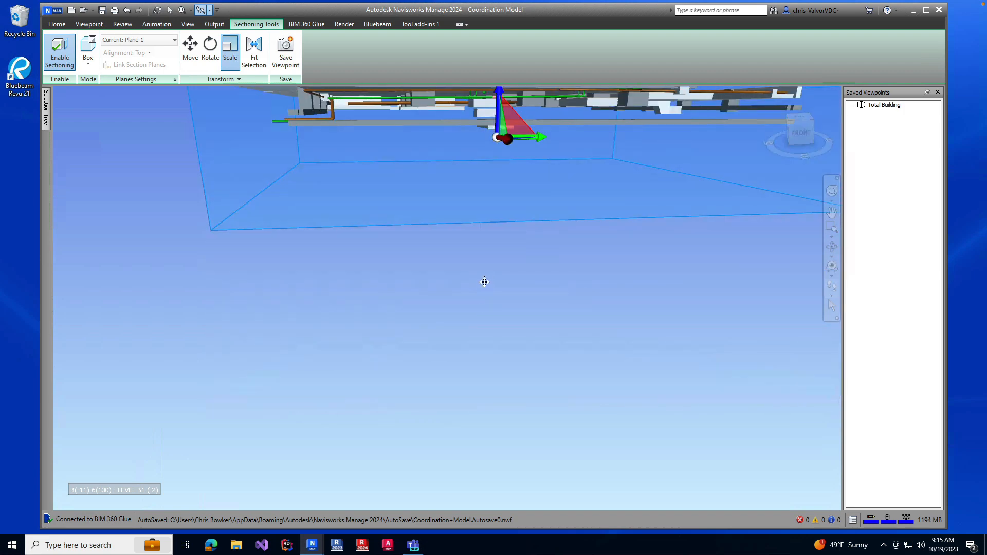
middle_click_drag(484, 282, 518, 185)
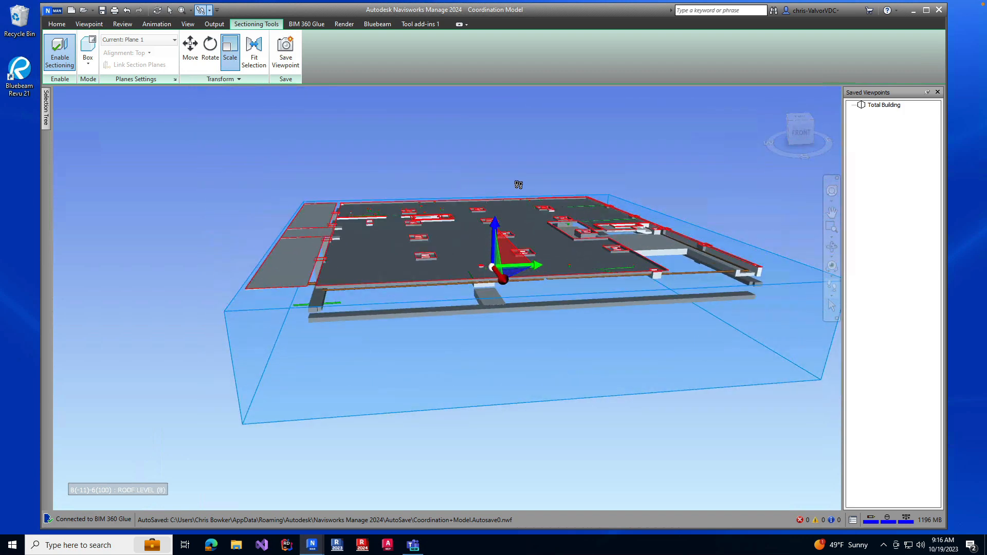
Unhide all hidden items so the front walls are included in the sectioned model again
left_click_drag(519, 185, 558, 186)
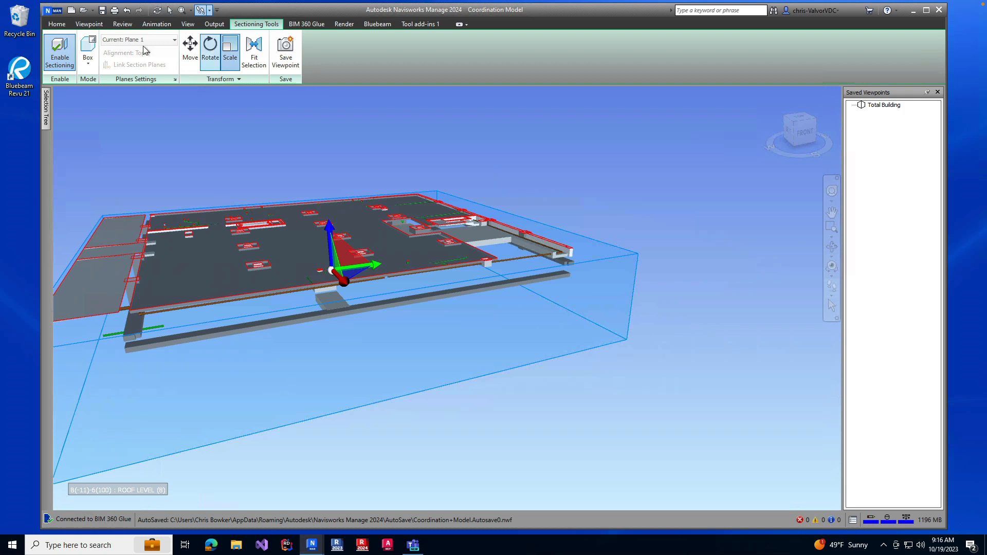
left_click(57, 24)
left_click(435, 47)
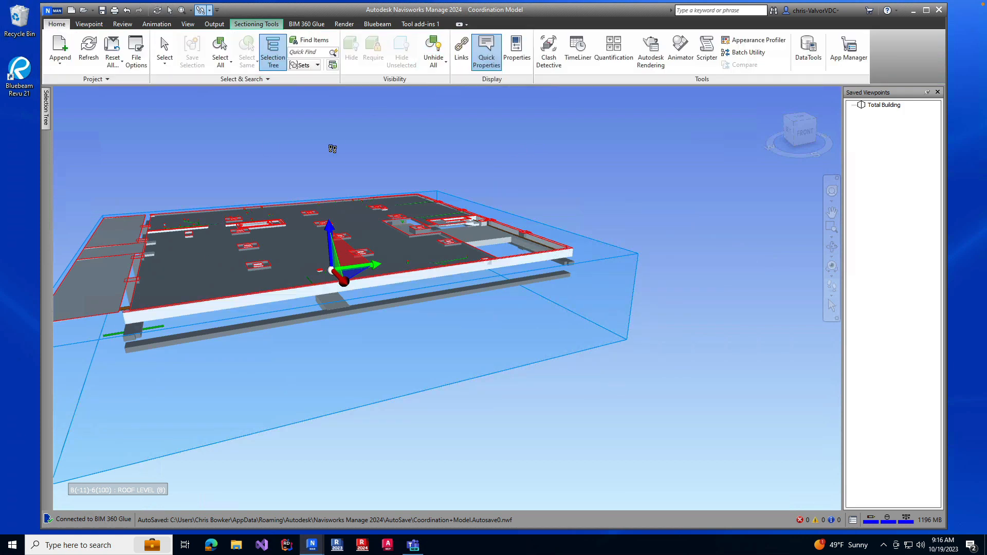
Save the current sectioned view of the foundations as a viewpoint named Underground
left_click(89, 24)
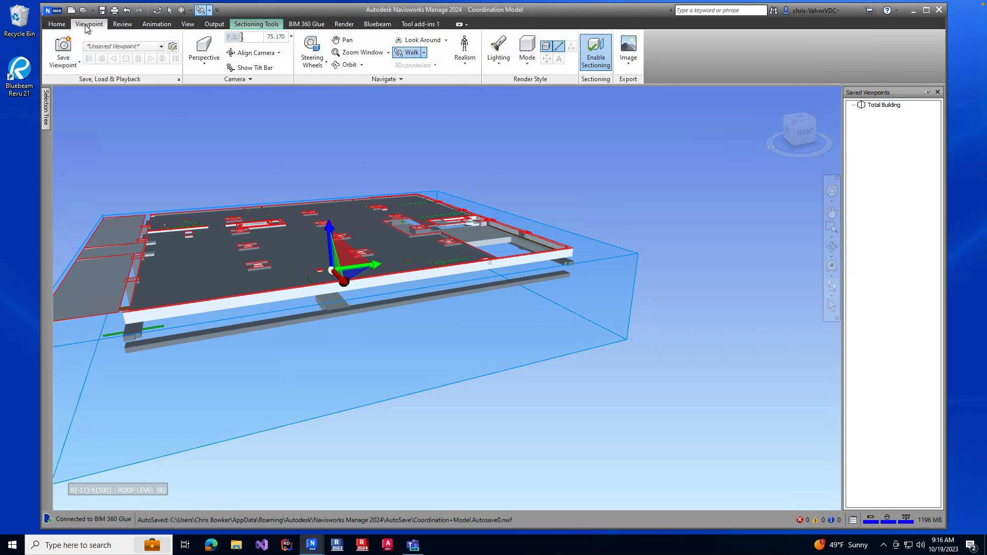
left_click(66, 46)
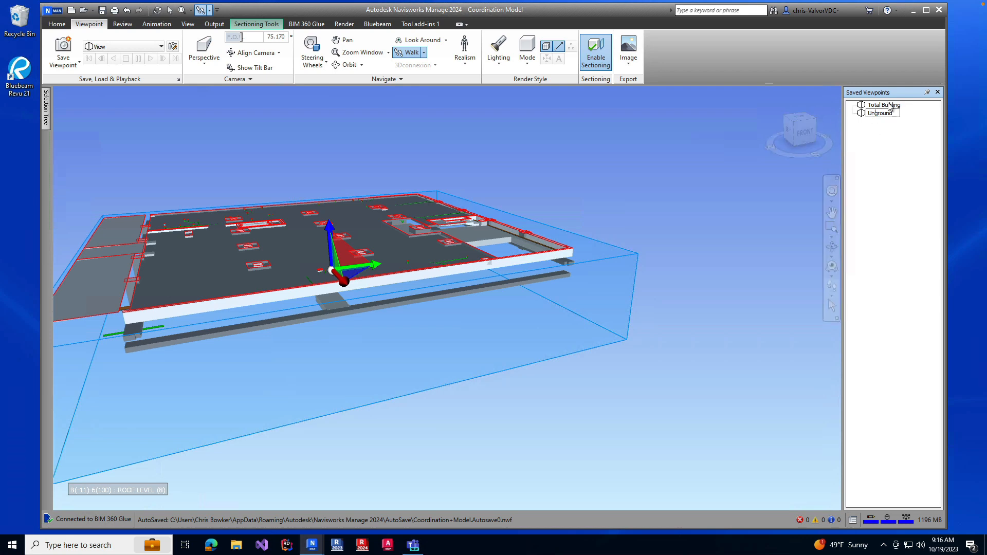
key("Return")
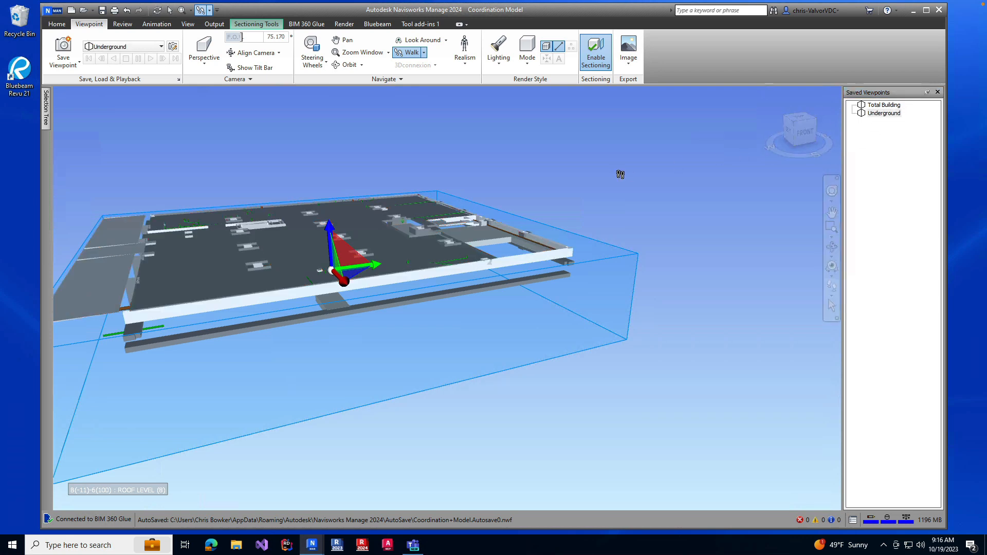
Move the section box straight up until its top face cuts the building above the first-floor rooms
left_click_drag(365, 191, 362, 180)
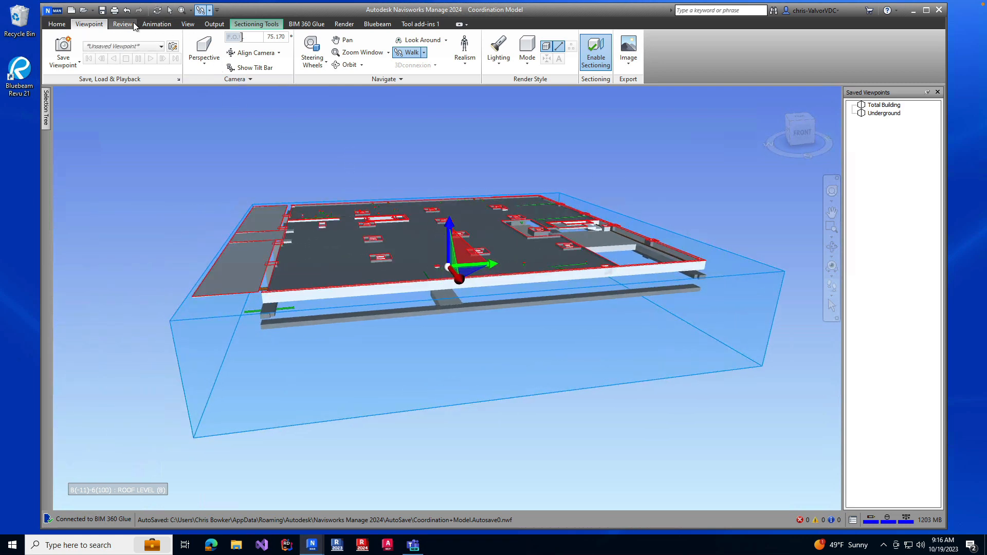
left_click(265, 26)
left_click(190, 47)
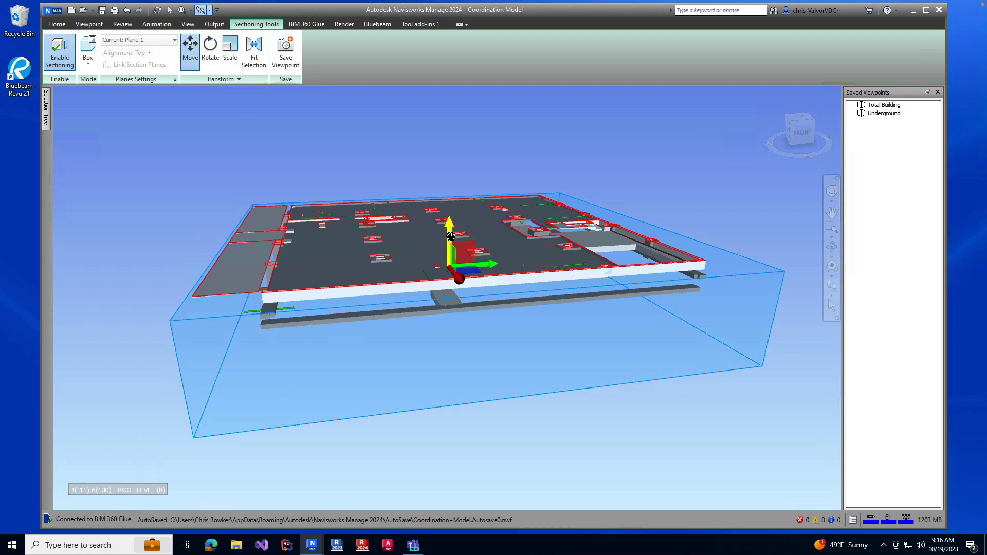
left_click_drag(450, 236, 454, 190)
middle_click_drag(433, 243, 433, 251)
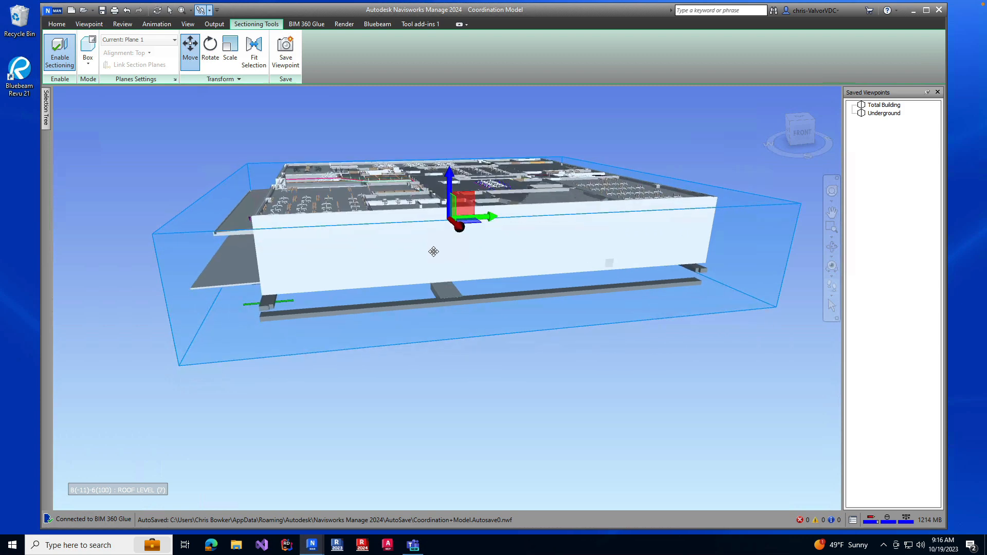
Hide the long front basic wall and the basic wall behind it near the front-left corner to expose the first-floor rooms
right_click(408, 210)
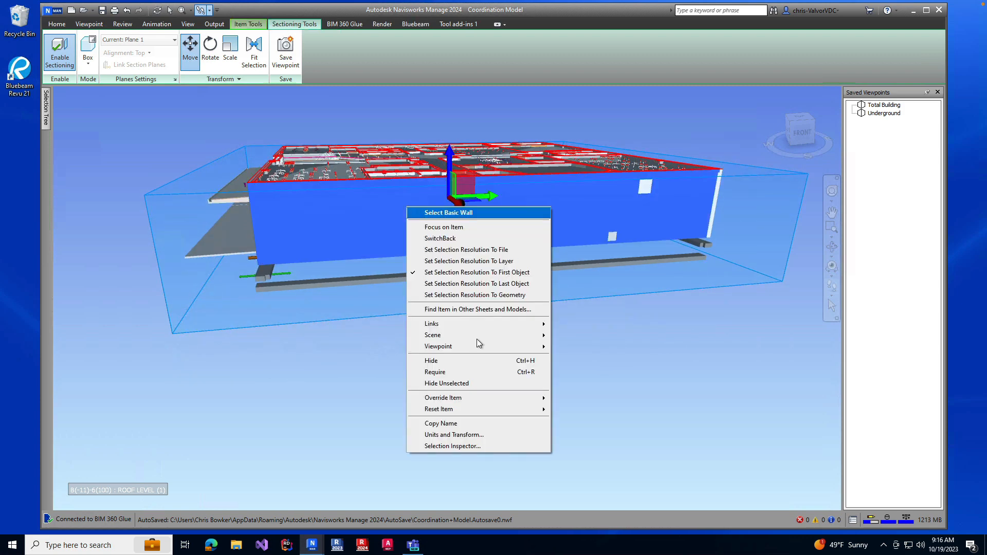
left_click(453, 360)
right_click(339, 205)
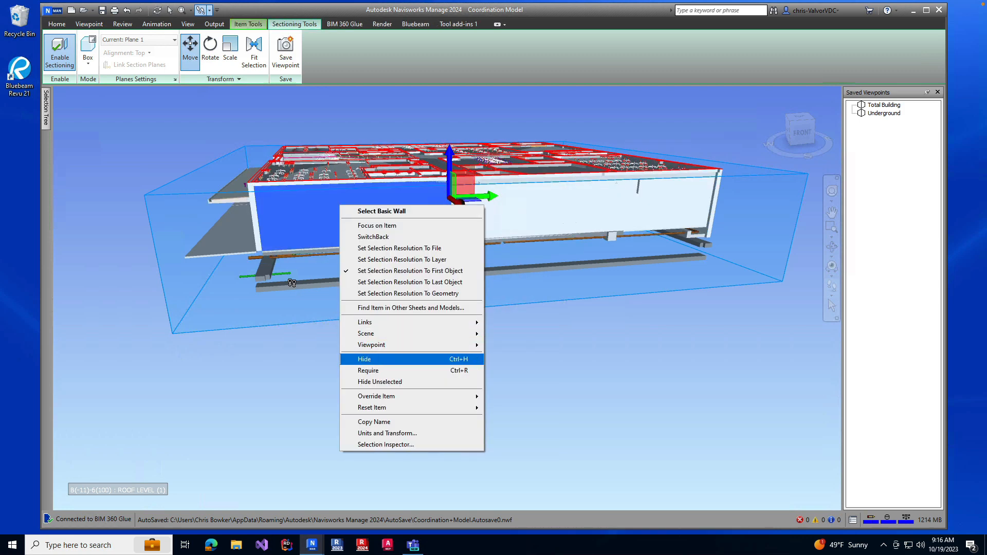
left_click(372, 359)
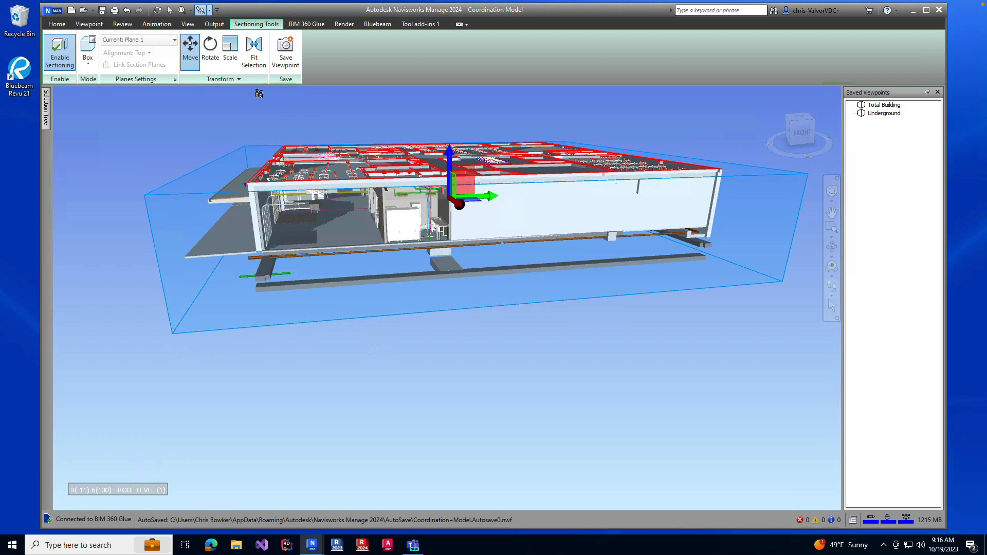
Scale the section box slightly shorter along its blue axis, then raise it slightly along the same axis
left_click(229, 52)
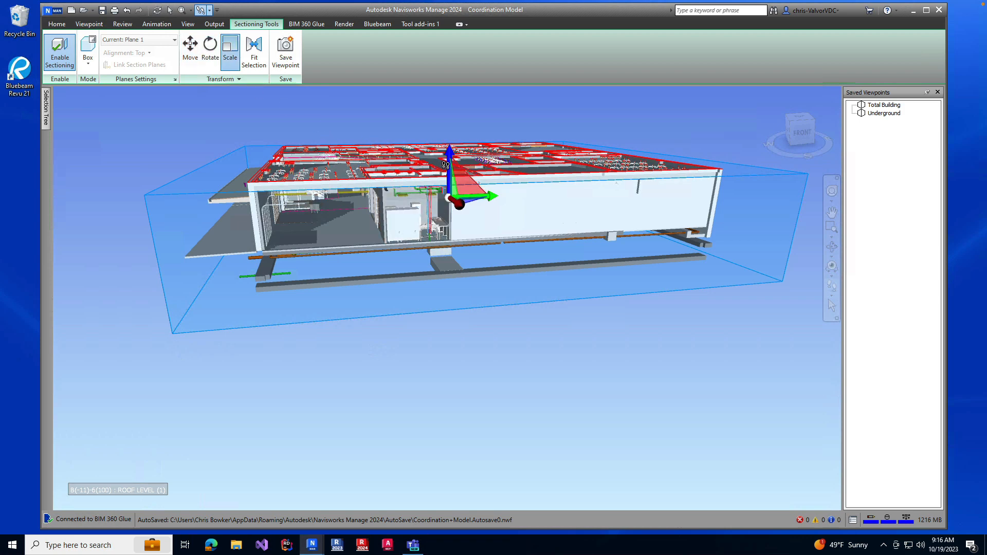
left_click_drag(449, 159, 449, 162)
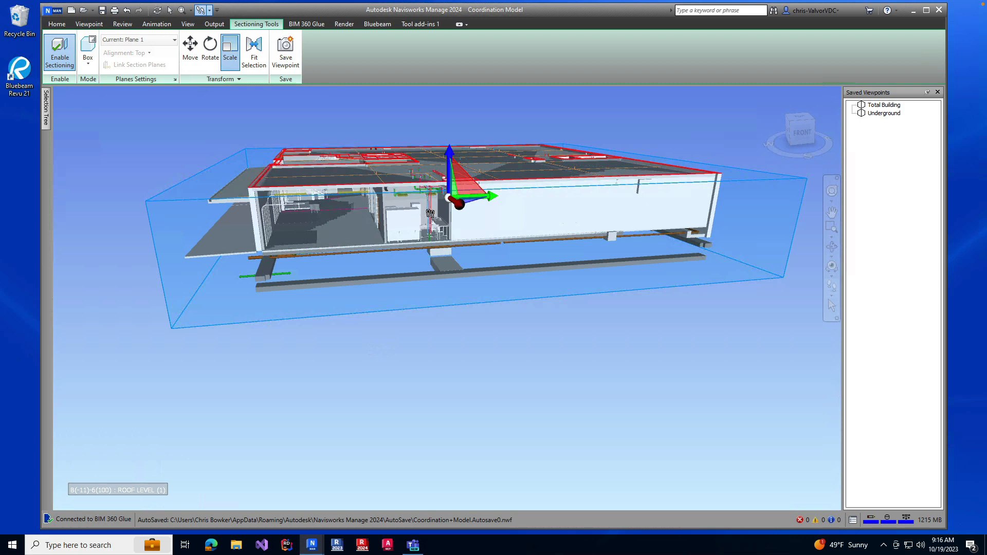
left_click(190, 49)
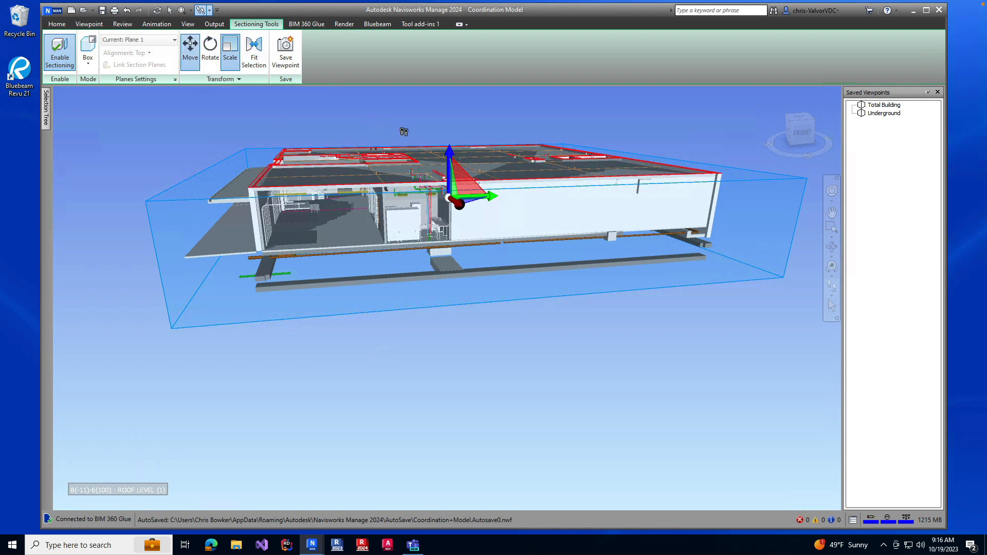
mouse_move(452, 165)
left_mouse_down()
mouse_move(453, 188)
mouse_move(450, 147)
left_mouse_up()
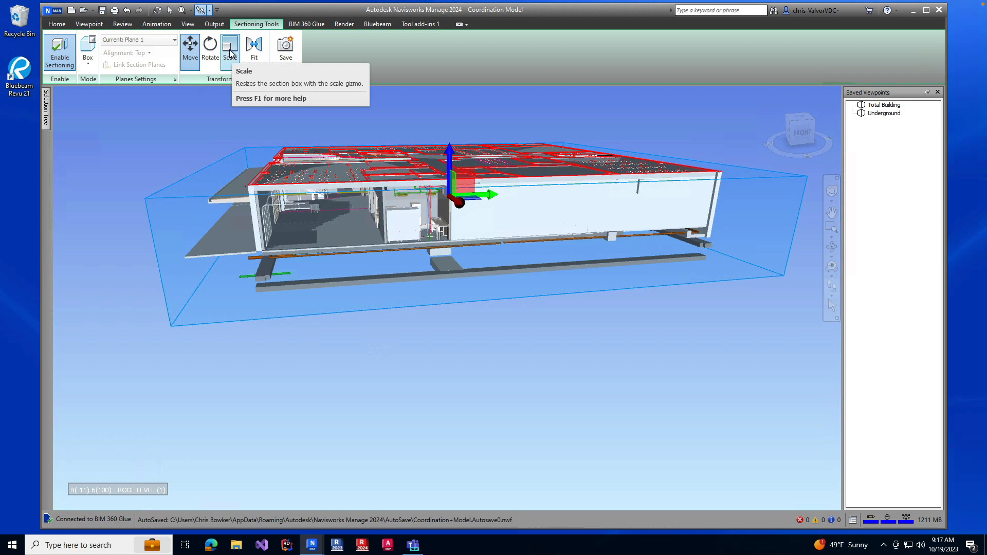
Scale the section box shorter vertically and move it up until its bottom face cuts off the foundations beneath the ground slab
left_click_drag(449, 156, 451, 171)
left_click(230, 51)
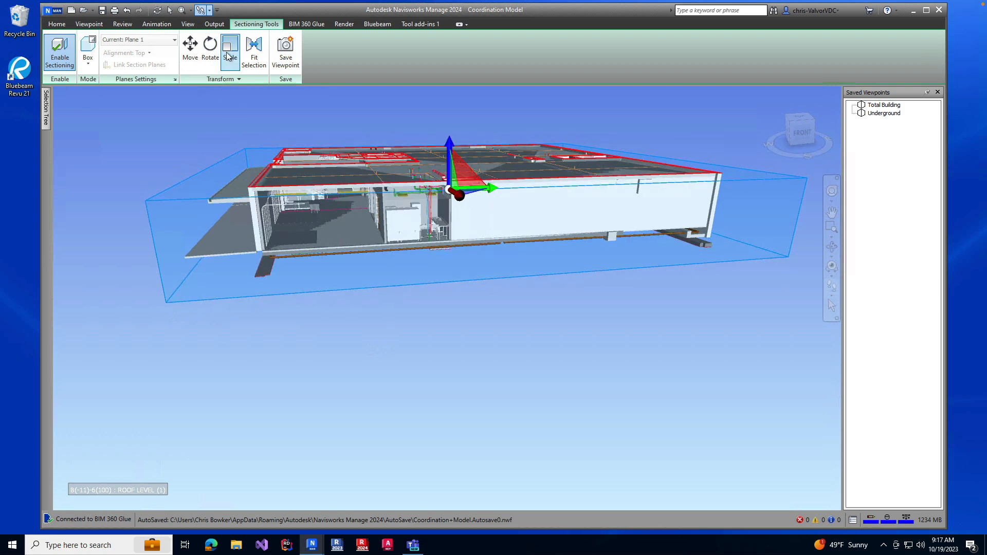
left_click(190, 50)
left_click_drag(451, 150, 451, 137)
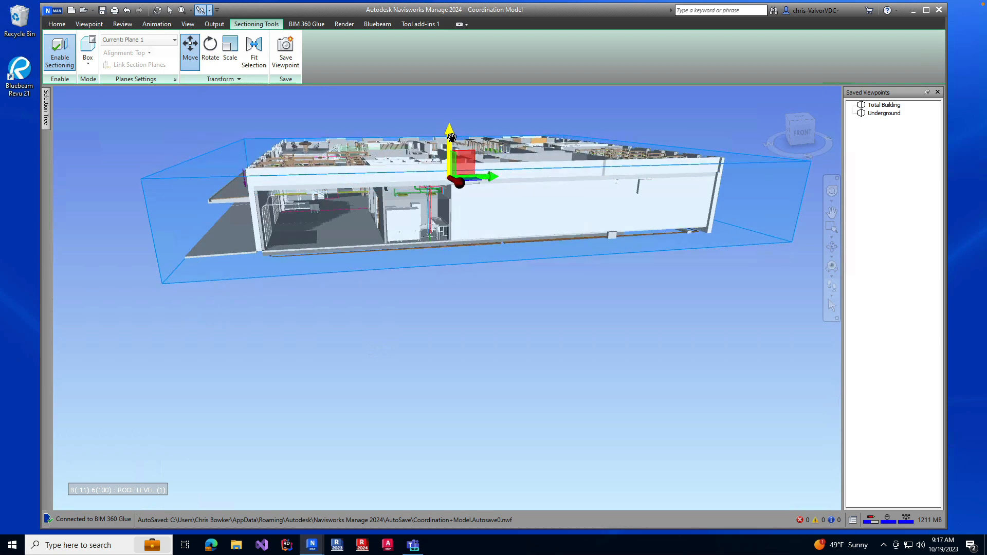
Shorten the section box vertically and lower it slightly until it encloses only the first storey, from the floor slab to above the ceiling
left_click(230, 50)
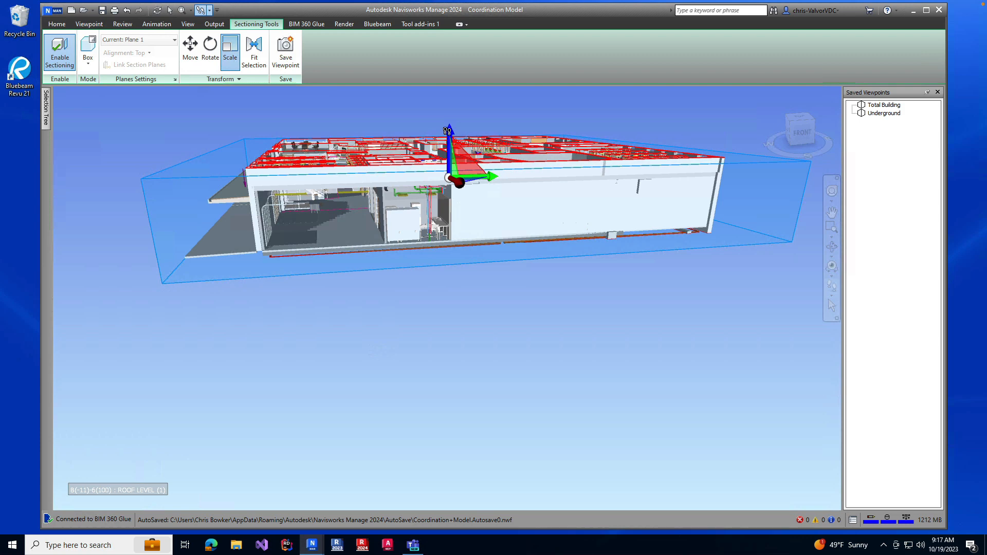
left_click_drag(449, 132, 450, 149)
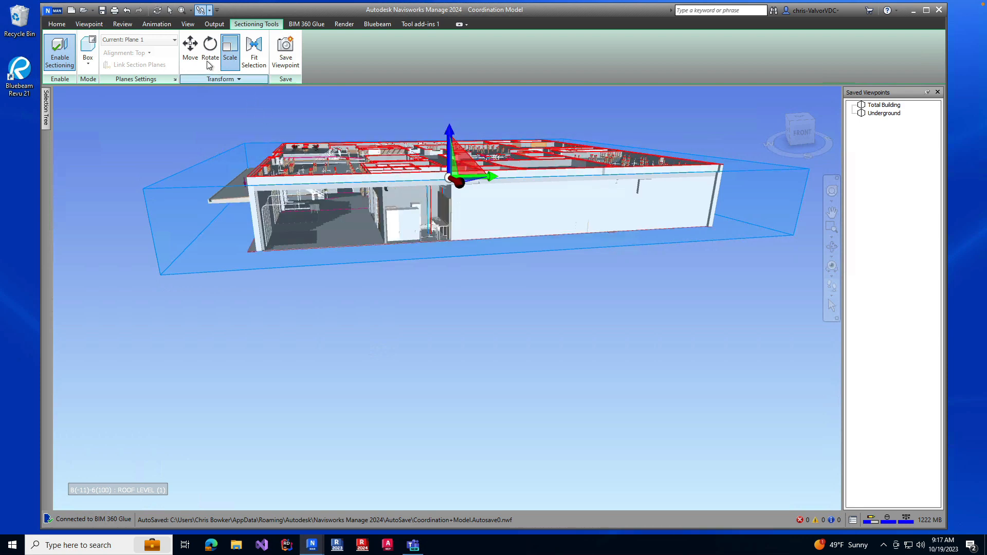
left_click(190, 49)
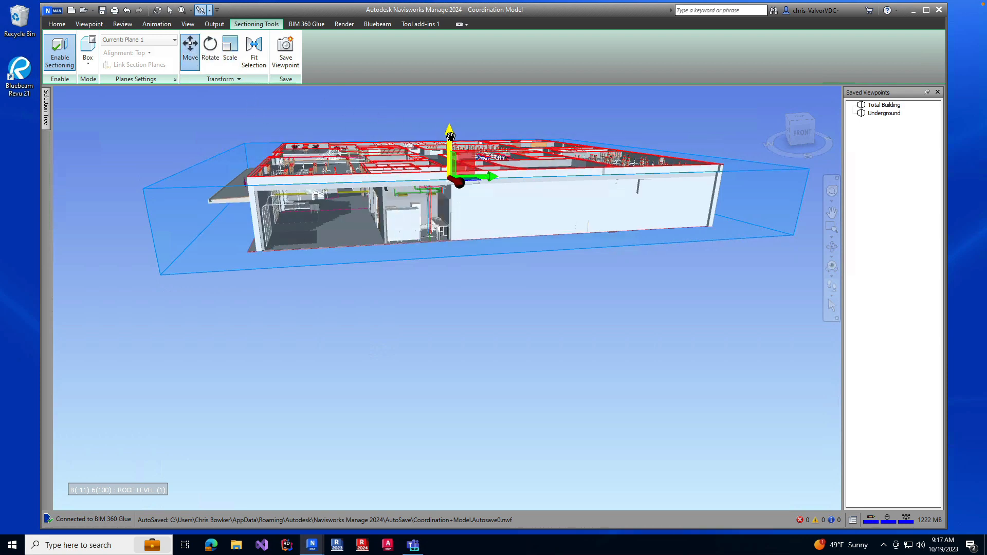
left_click_drag(448, 136, 450, 140)
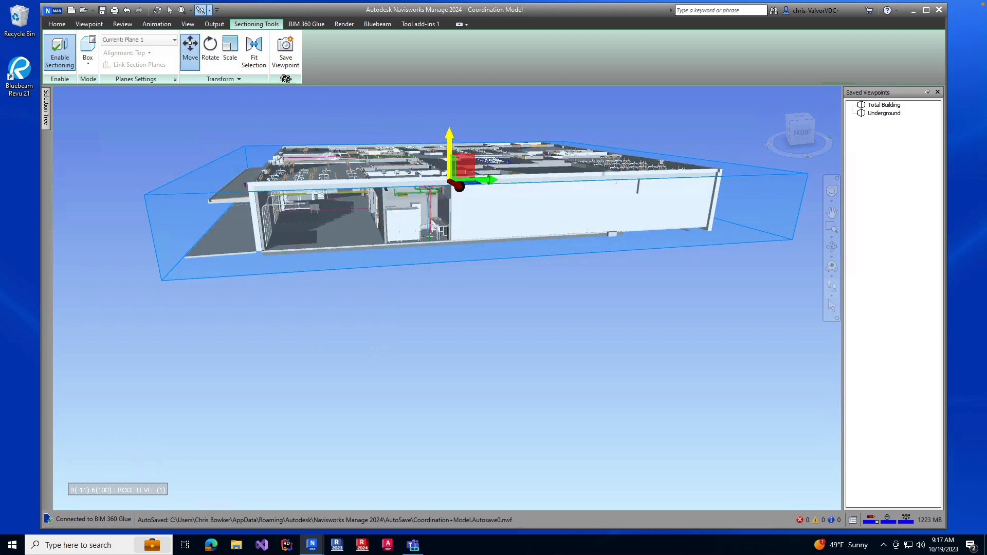
left_click(230, 57)
left_click_drag(452, 136, 453, 146)
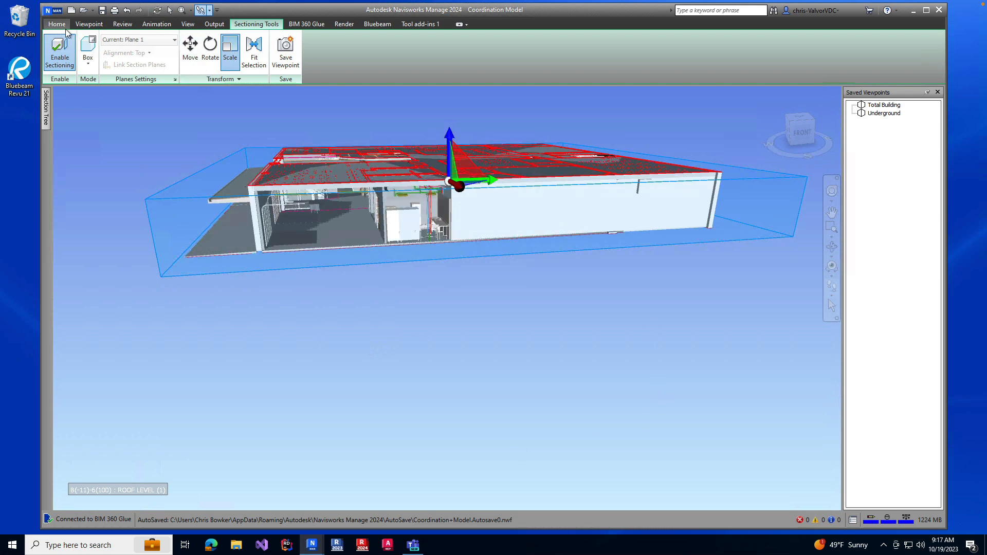
Save the current first-storey section as a viewpoint named FirstFloor
left_click(89, 25)
left_click(75, 49)
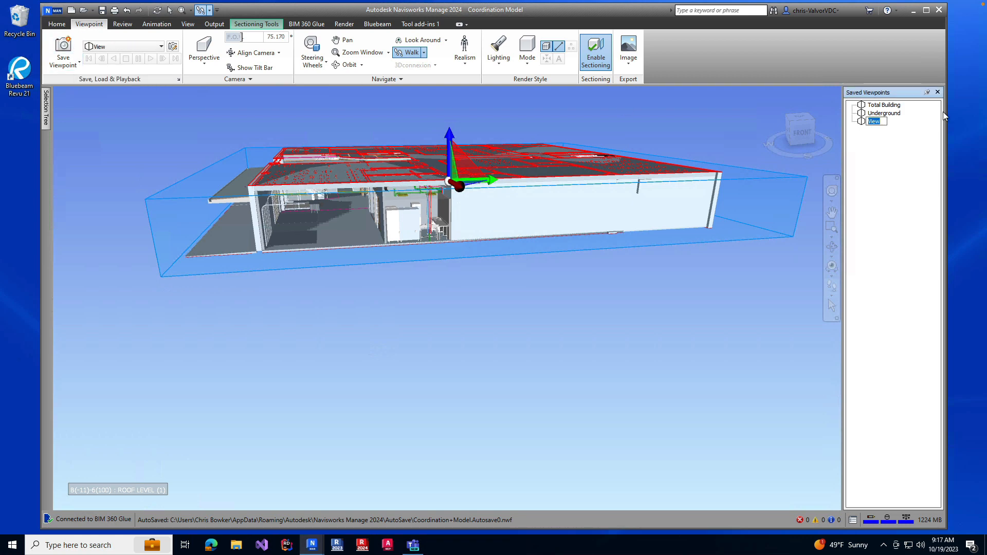
key("BackSpace")
type("FirstFloor")
key("Return")
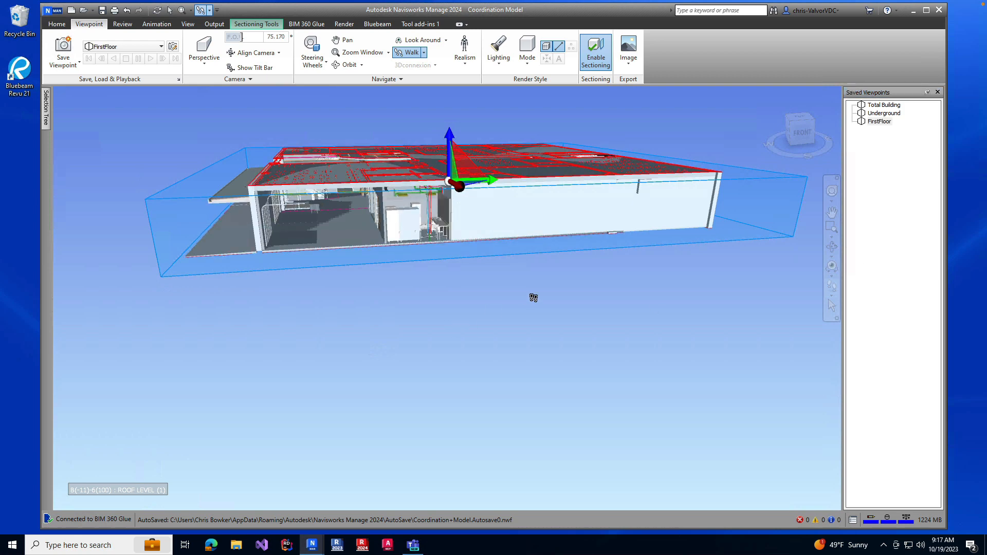
Unhide all hidden items and update the FirstFloor viewpoint with a higher view that includes the front walls
scroll(433, 241, "down", 1)
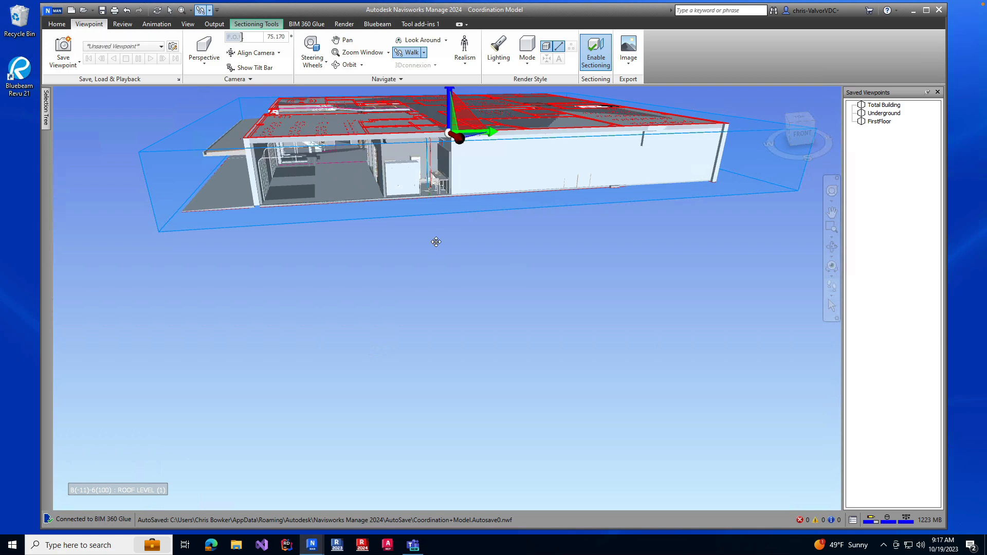
left_click_drag(436, 242, 404, 86)
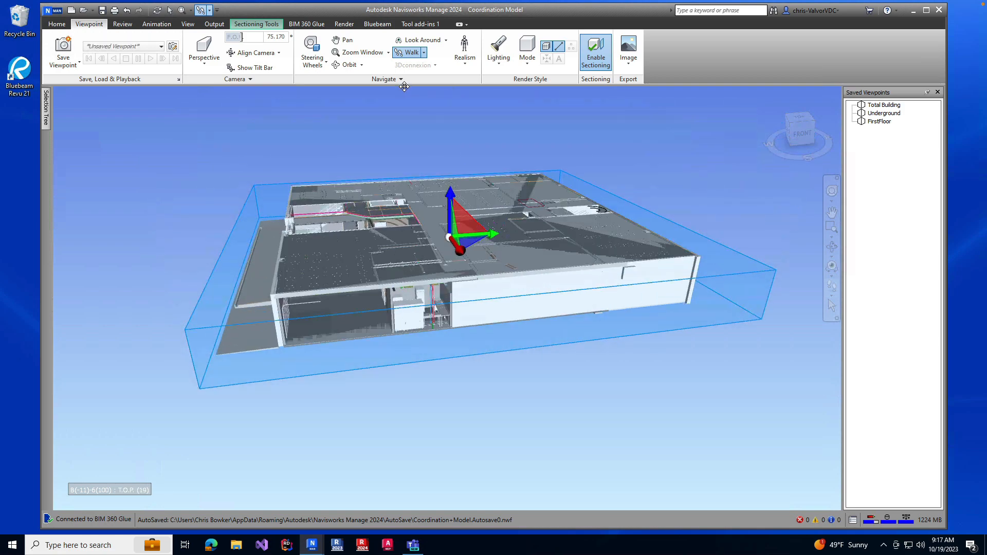
middle_click_drag(404, 86, 429, 238)
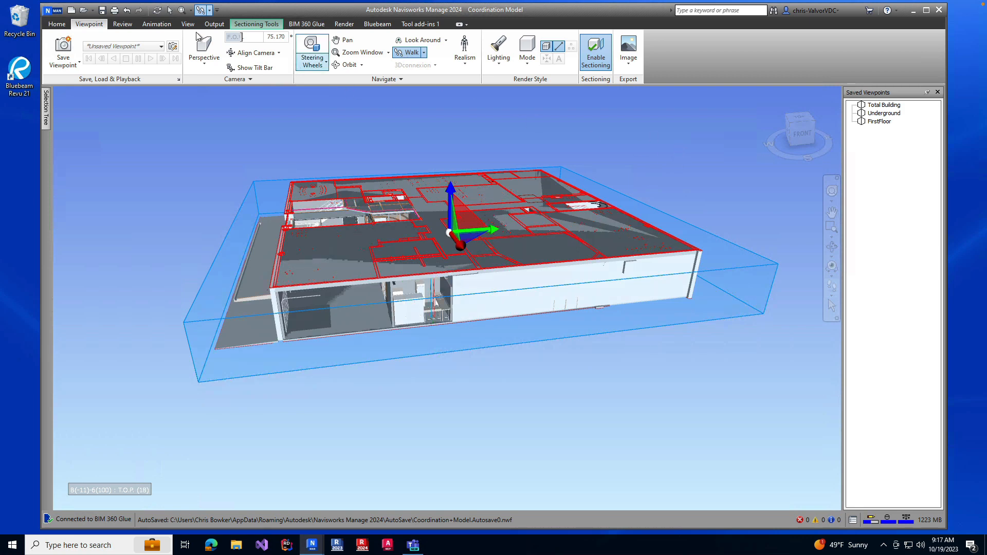
left_click(57, 24)
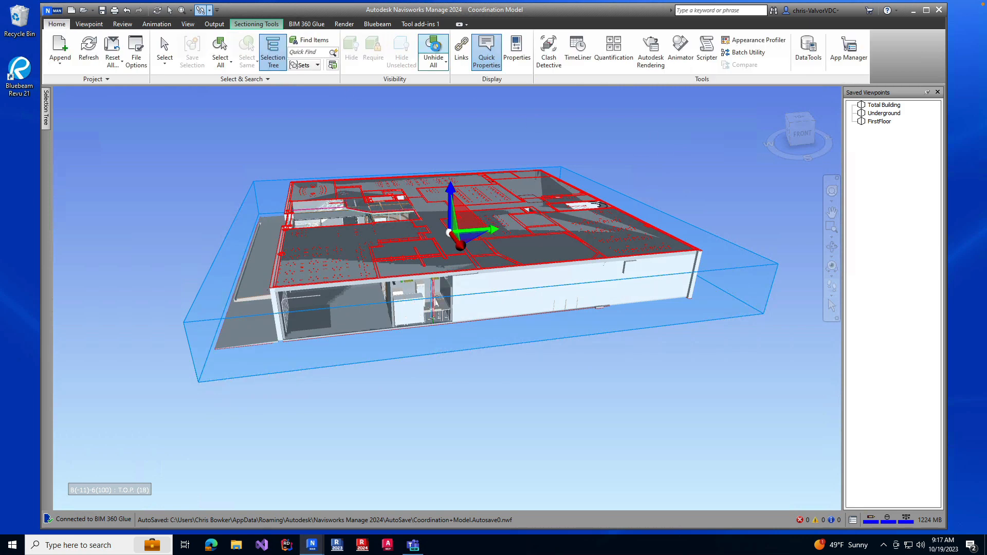
right_click(877, 122)
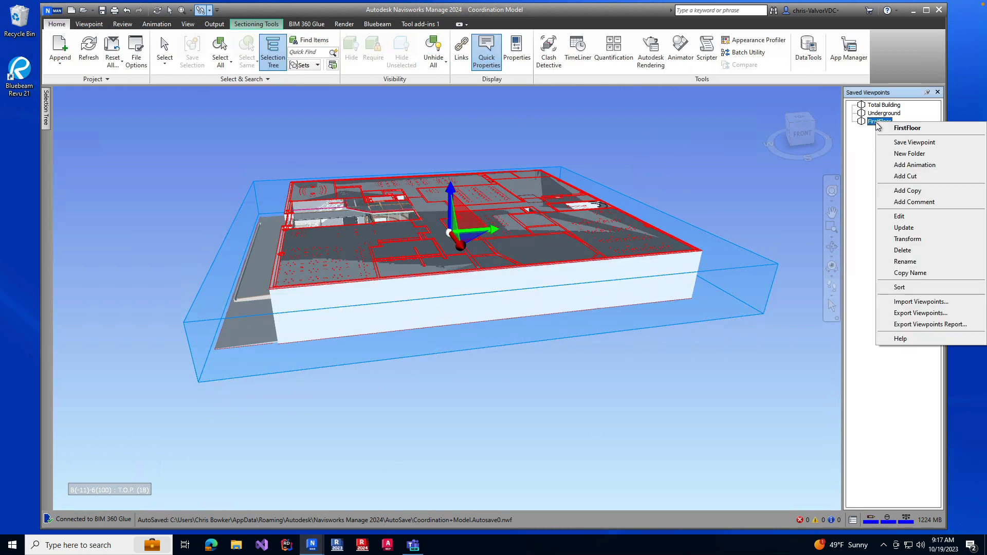
left_click(903, 228)
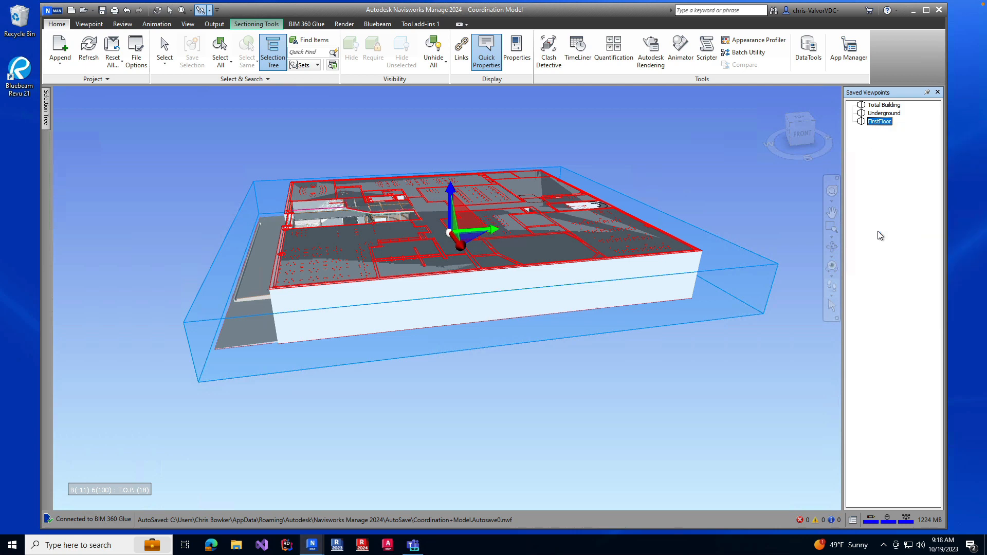
left_click(119, 211)
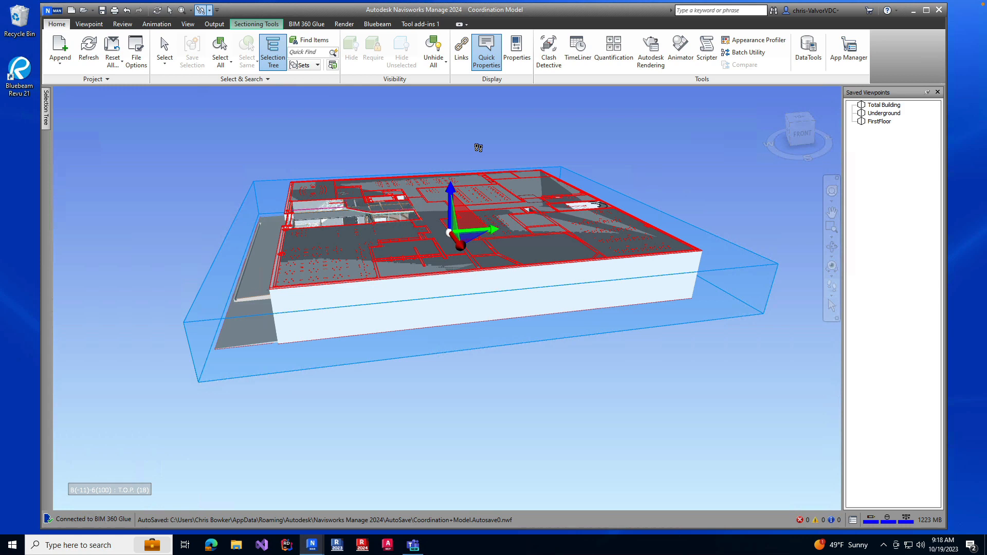
Create a BIM 360 Glue shared view of the current first-storey section and name it FirstFloor
left_click(310, 24)
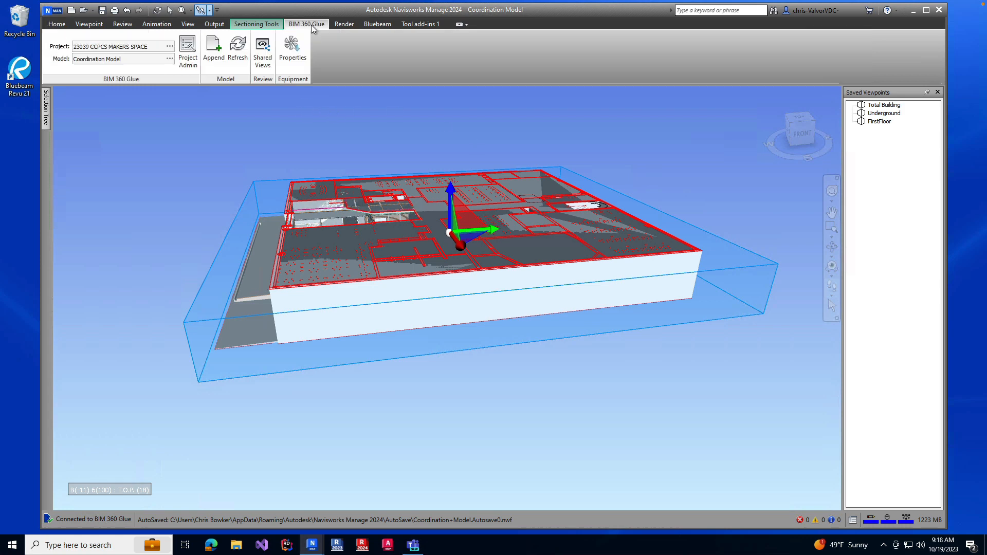
middle_click_drag(264, 148, 242, 246)
scroll(242, 245, "up", 1)
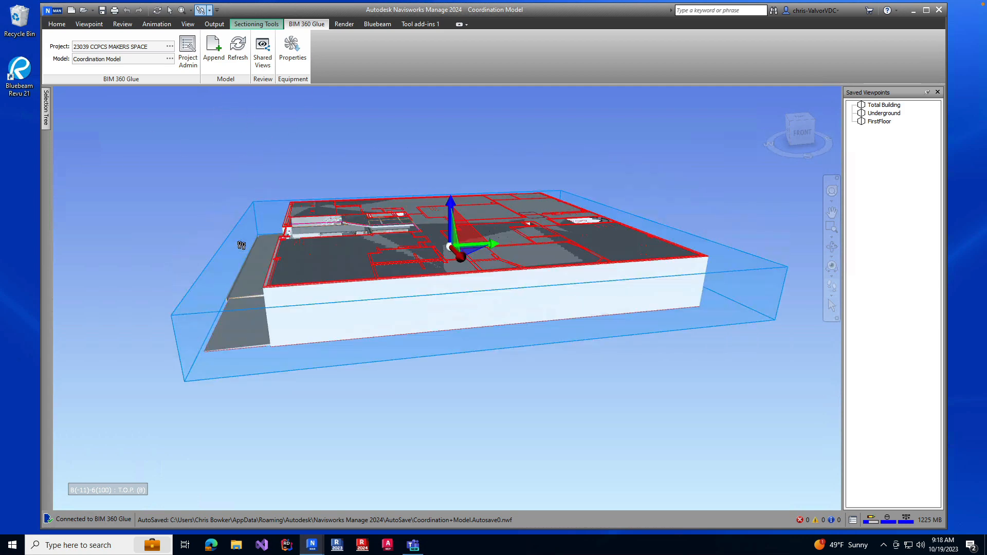
scroll(242, 246, "up", 2)
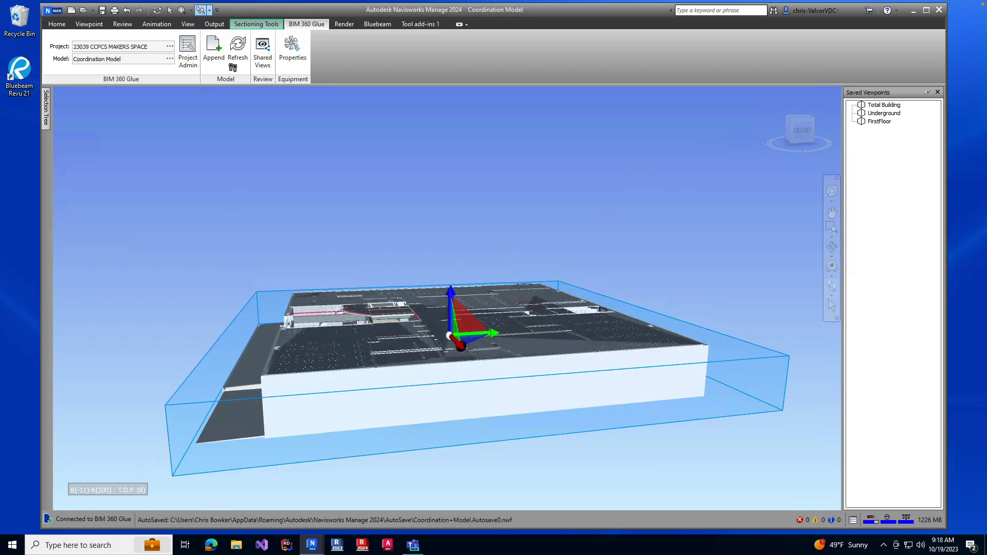
left_click(262, 51)
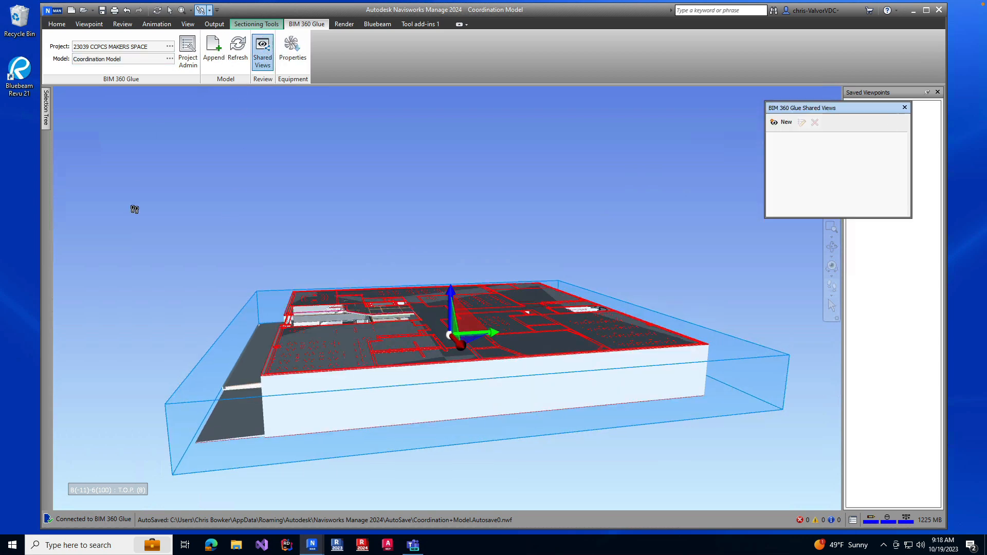
left_click_drag(842, 108, 743, 98)
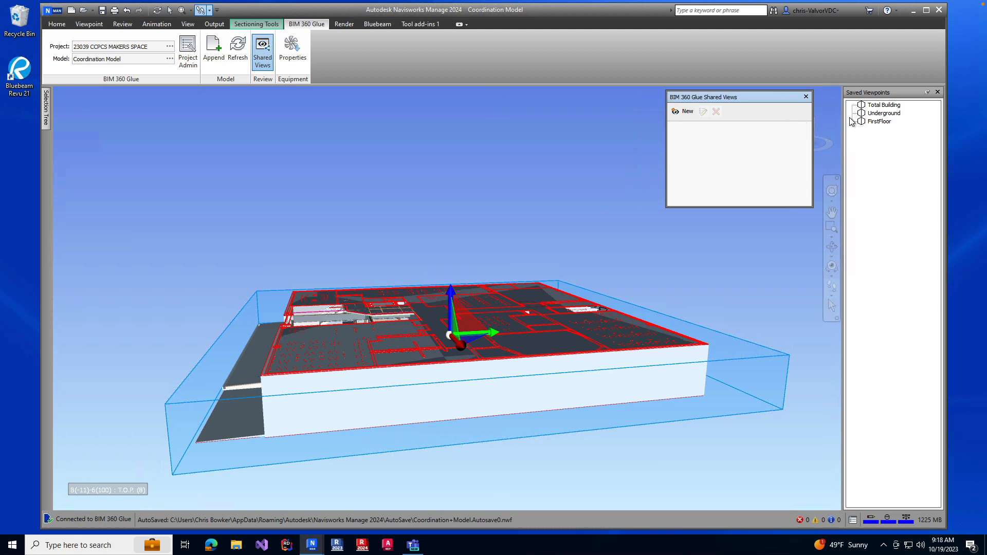
left_click(686, 113)
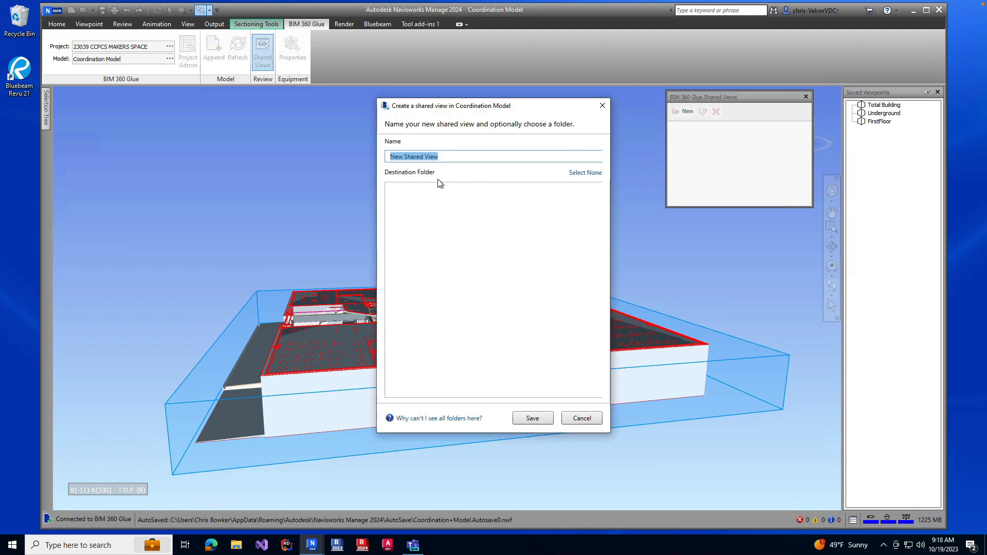
type("FirstFloor")
left_click(531, 418)
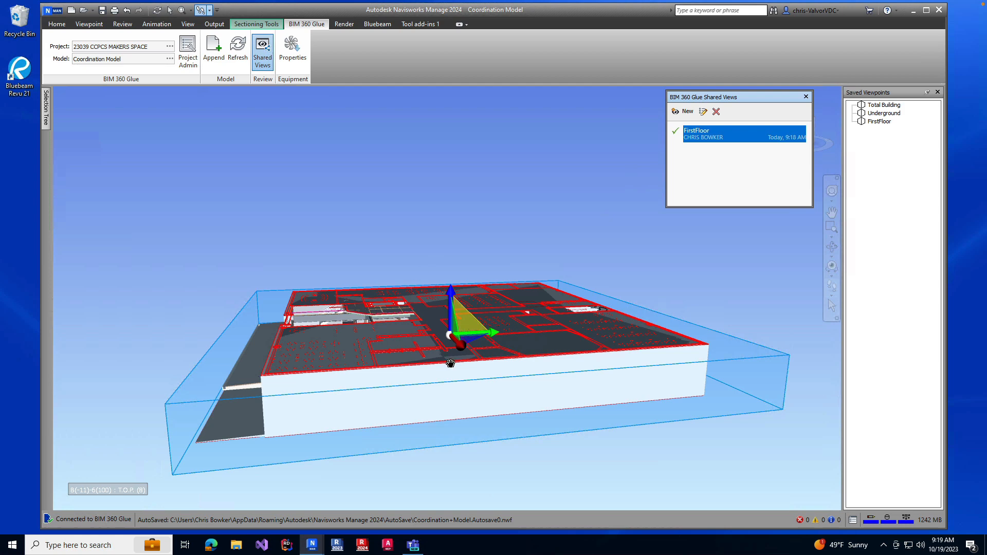
Hide the two floor elements covering the sectioned first storey to expose the beams and rooms beneath
right_click(345, 338)
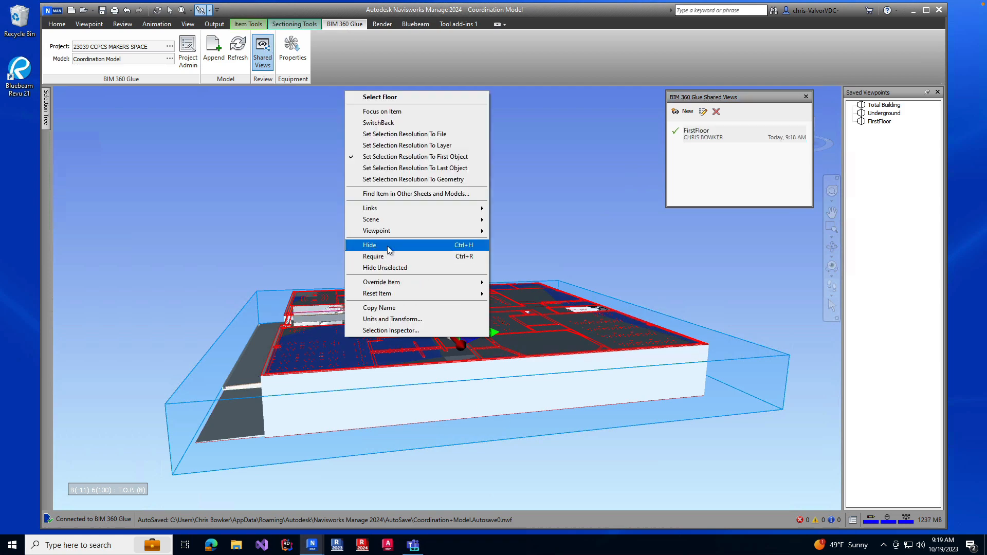
left_click(387, 246)
right_click(334, 338)
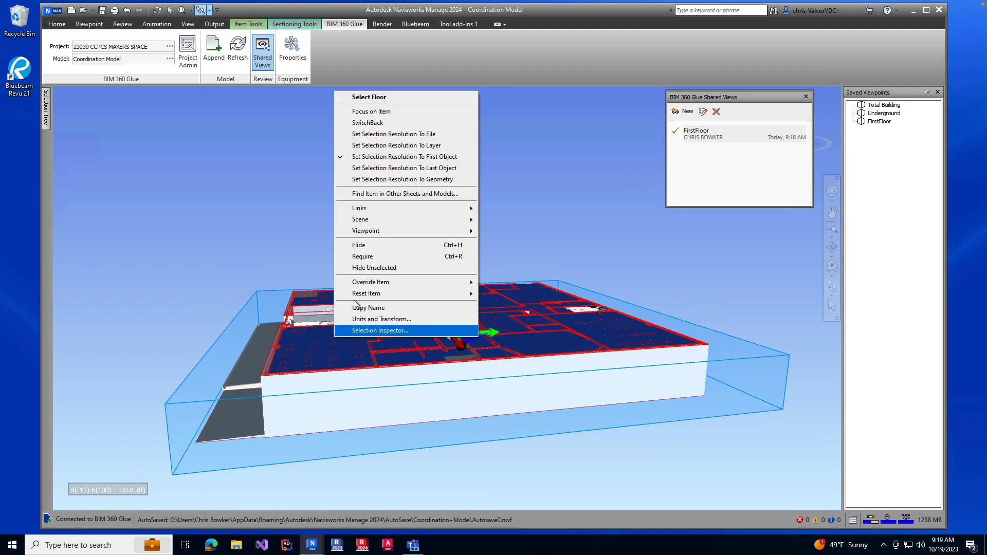
left_click(368, 246)
left_click_drag(360, 377, 307, 194)
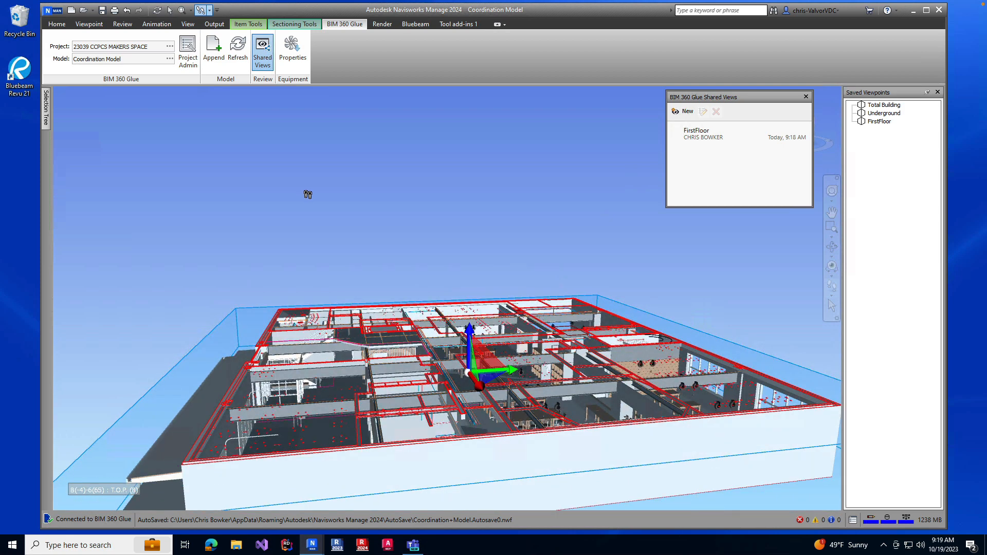
Clear the selection and inspect the exposed first storey's beams, ceiling-level piping and furnished rooms, then the building's outer corner
key("Escape")
middle_click_drag(377, 265, 426, 418)
left_click_drag(395, 275, 381, 226)
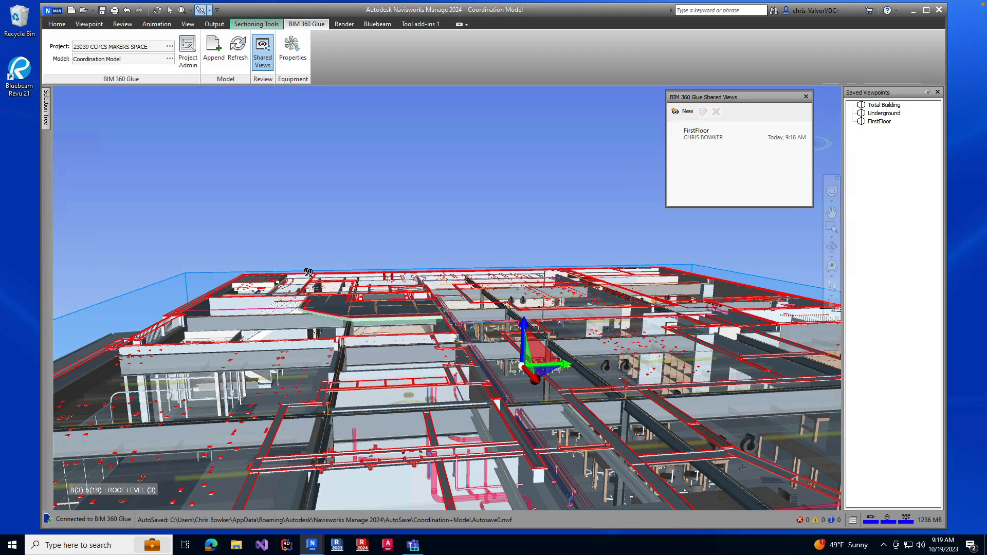
middle_click_drag(331, 277, 392, 341)
left_click_drag(392, 342, 372, 346)
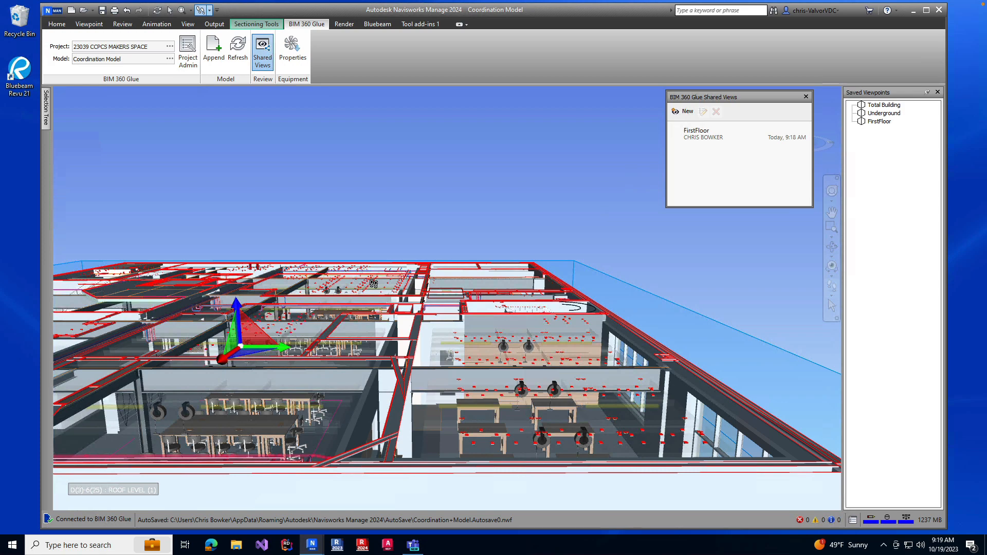
left_click_drag(427, 325, 651, 365)
left_click_drag(597, 336, 604, 283)
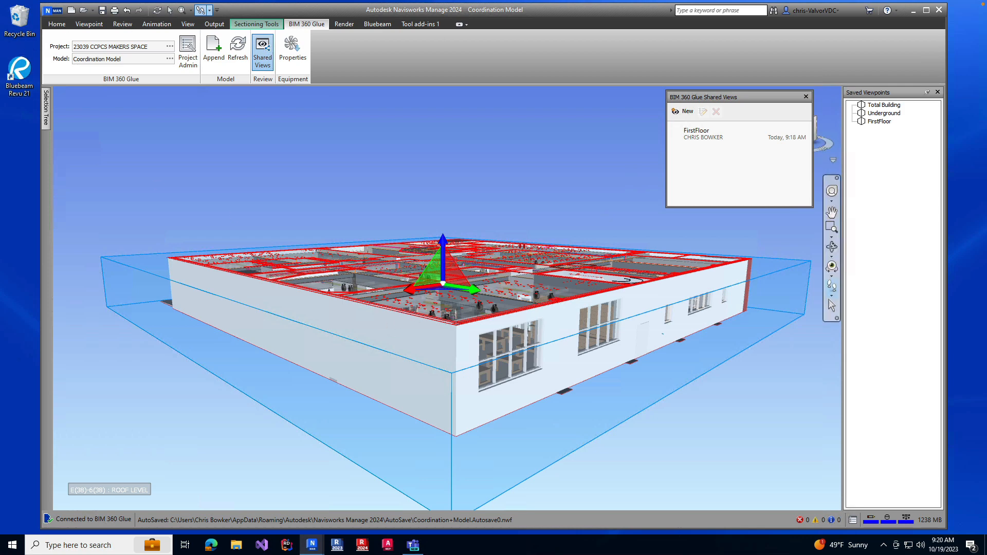
Add a folder named JJM Views to the saved viewpoints and save the file
right_click(863, 135)
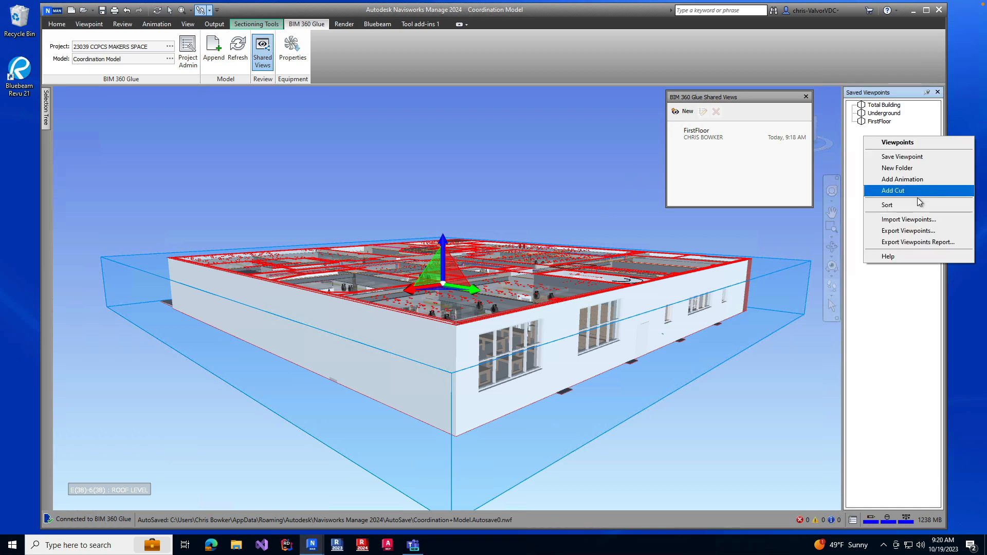
left_click(883, 136)
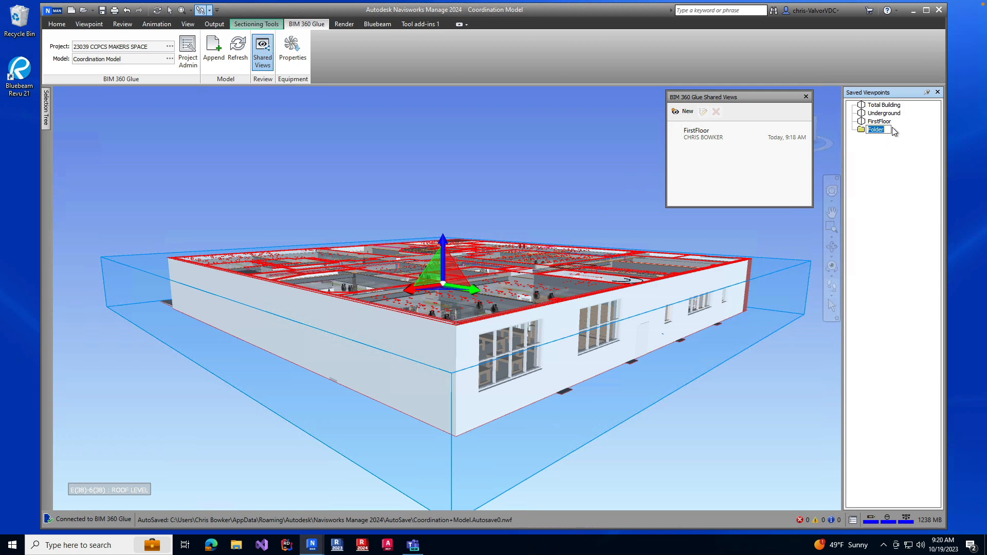
type("JJM Views")
key("Return")
left_click(102, 11)
Turn off sectioning and view the whole building from its outer corner
left_click(265, 24)
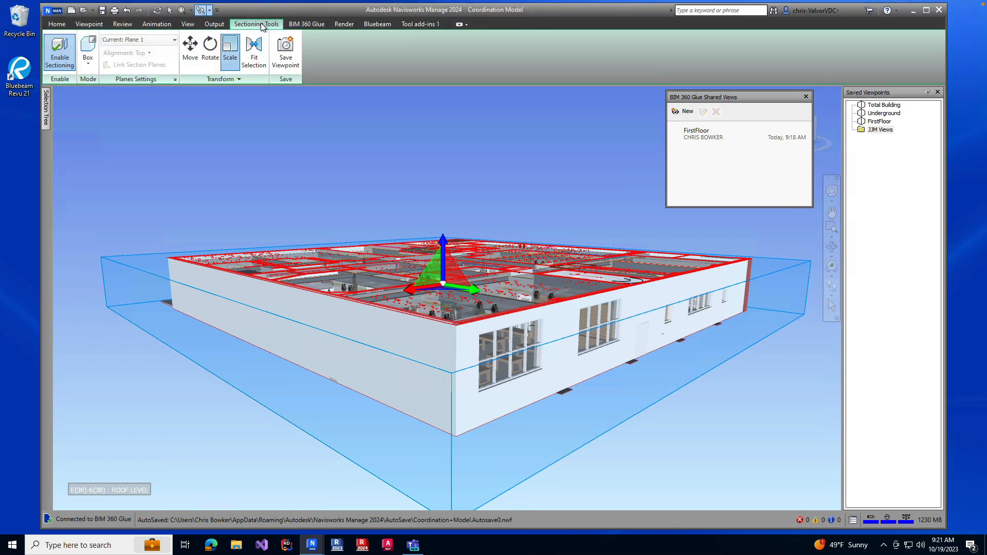
left_click(63, 49)
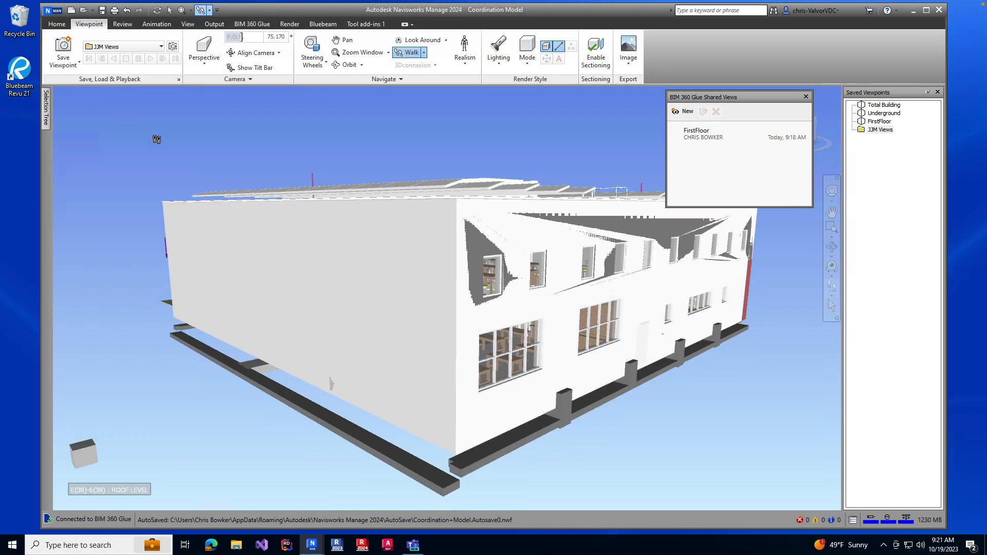
left_click_drag(303, 329, 579, 280)
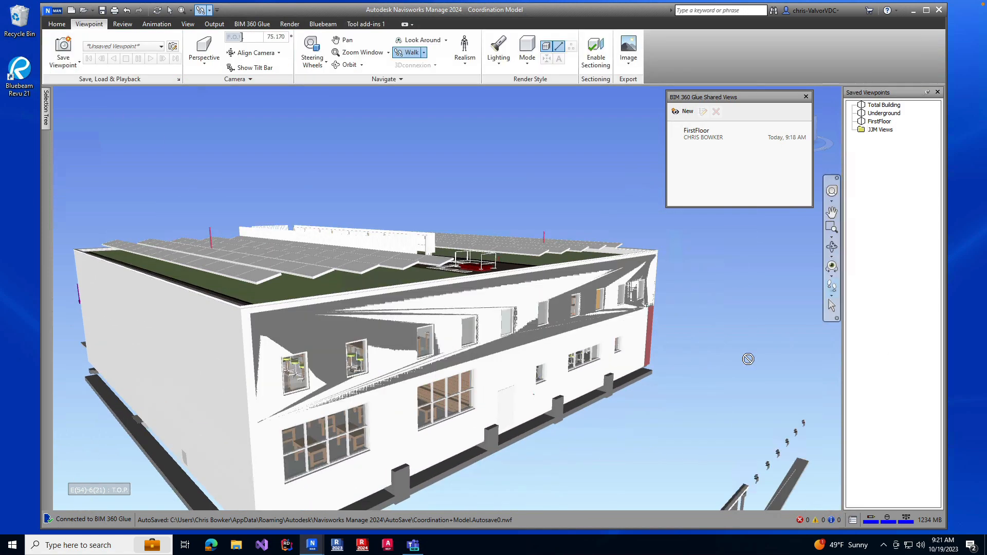
left_click_drag(619, 359, 545, 336)
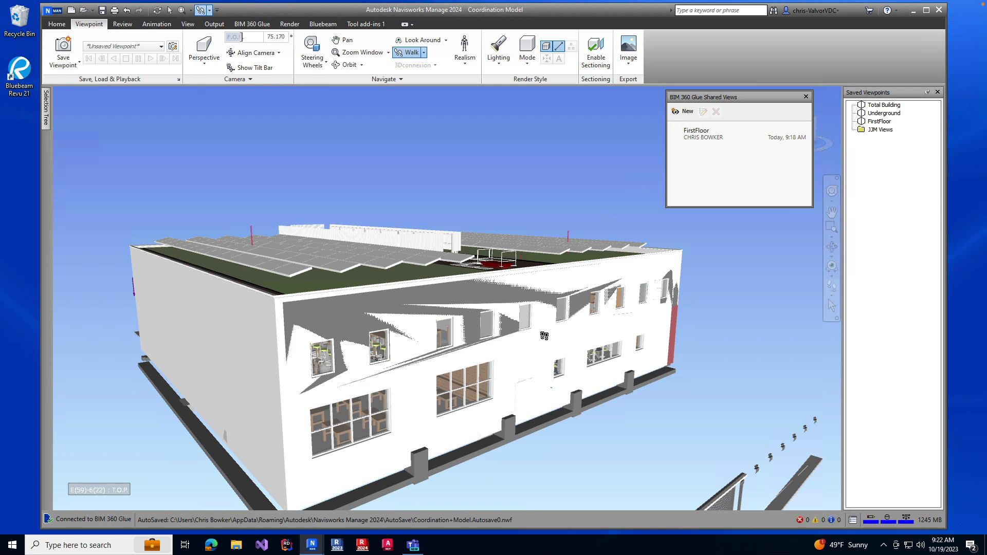
Examine the building's roof and solar panel rows from directly above
left_click_drag(422, 224, 416, 344)
middle_click_drag(415, 344, 424, 129)
scroll(422, 149, "down", 5)
left_click_drag(476, 259, 602, 298)
middle_click_drag(545, 299, 120, 292)
left_click_drag(282, 304, 285, 318)
scroll(287, 319, "down", 5)
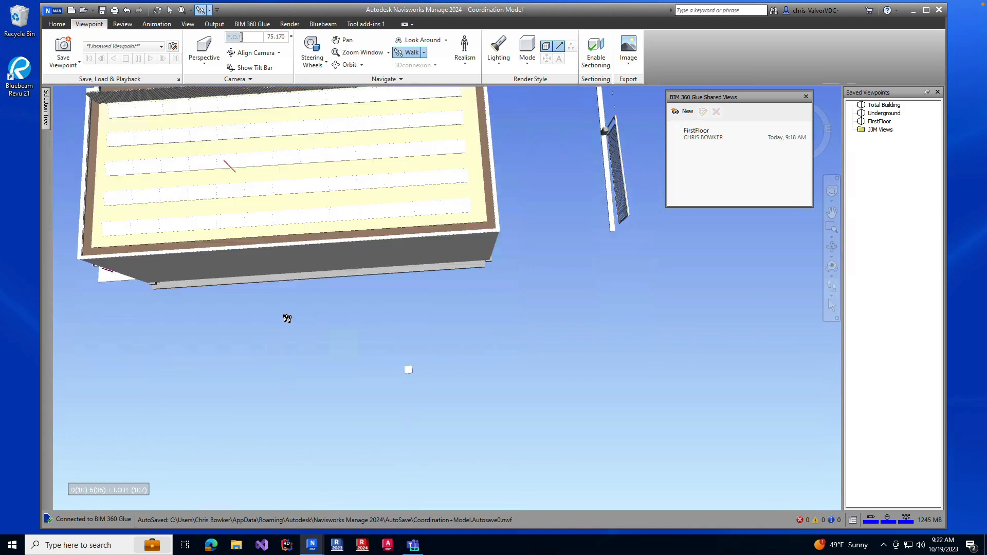
middle_click_drag(290, 347, 294, 135)
left_click_drag(387, 300, 371, 241)
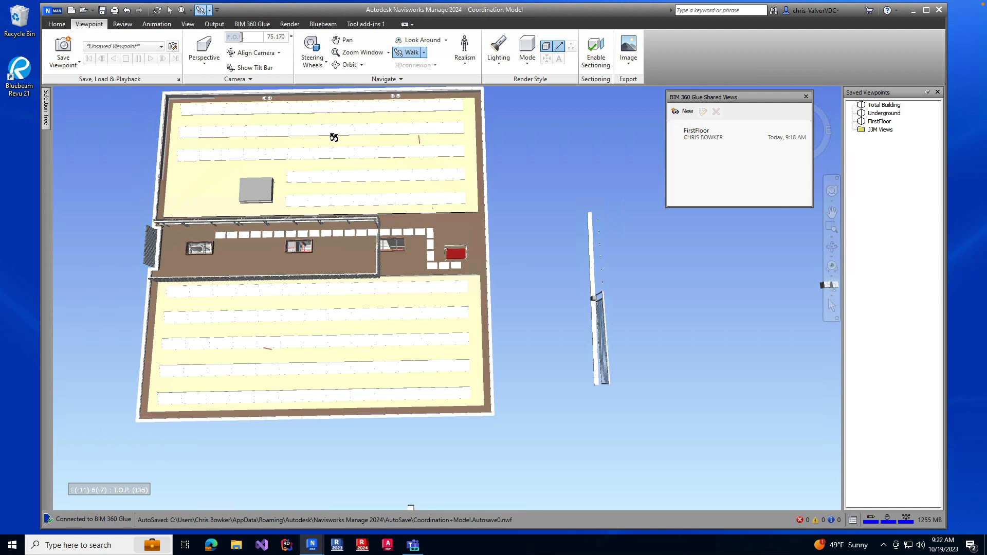
Re-enable sectioning and rotate the section box about its vertical axis until it sits diagonally across the building
left_click(596, 51)
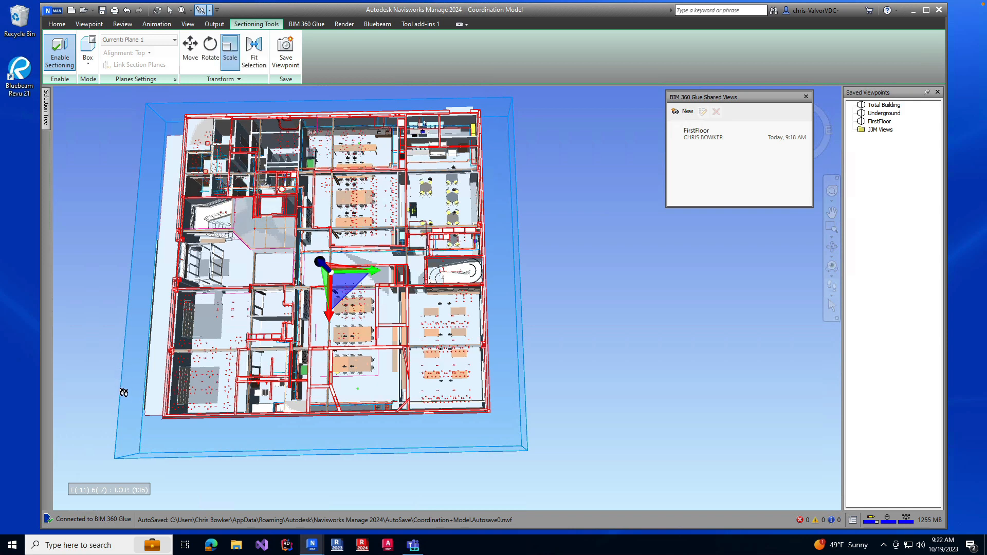
left_click(207, 48)
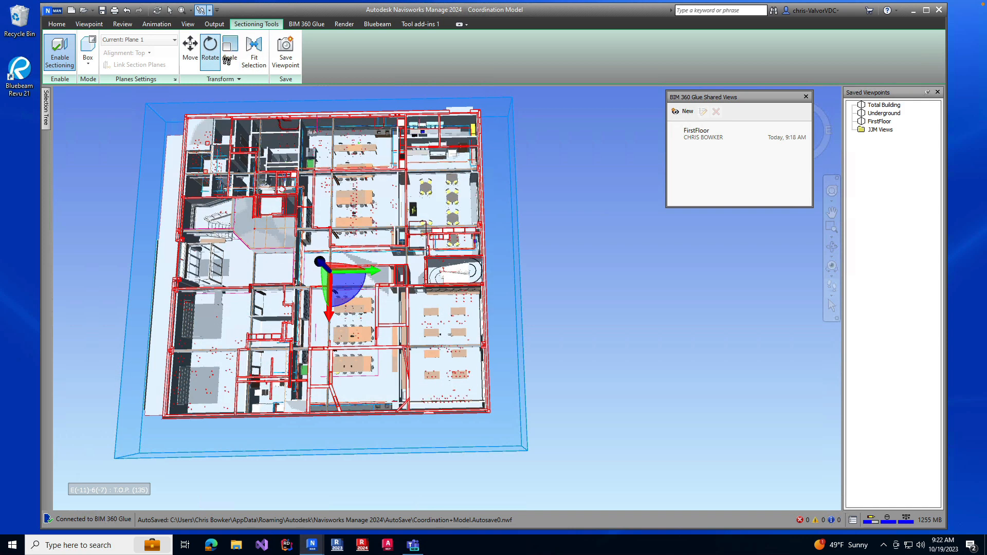
left_click(190, 53)
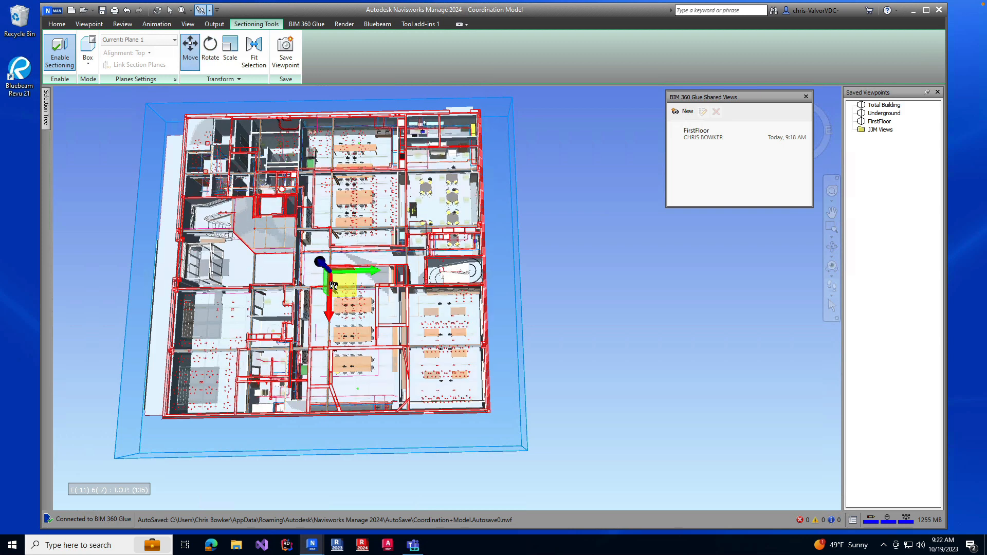
left_click(206, 48)
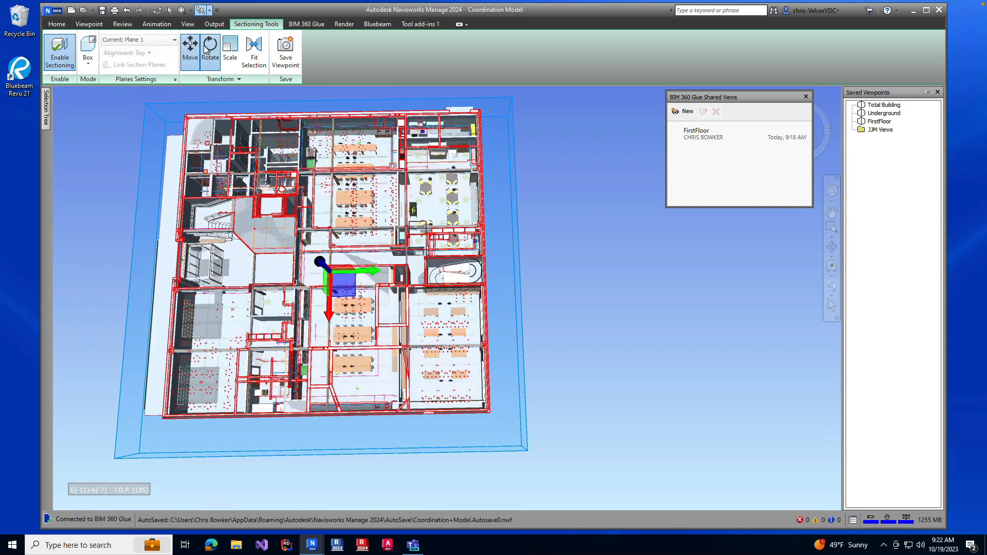
left_click_drag(351, 298, 353, 293)
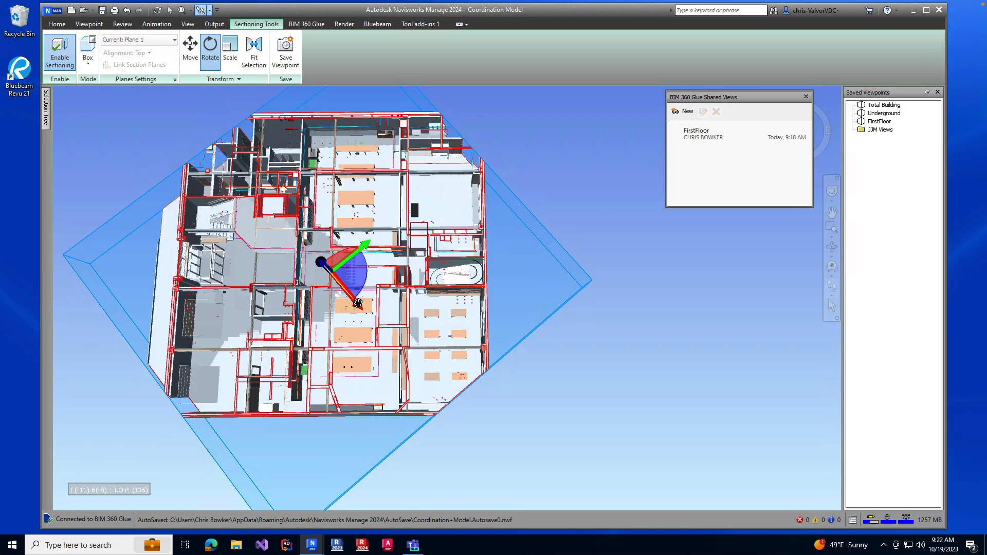
Scale the rotated section box narrower along its red horizontal axis so it cuts further into the building's corners
left_click(190, 52)
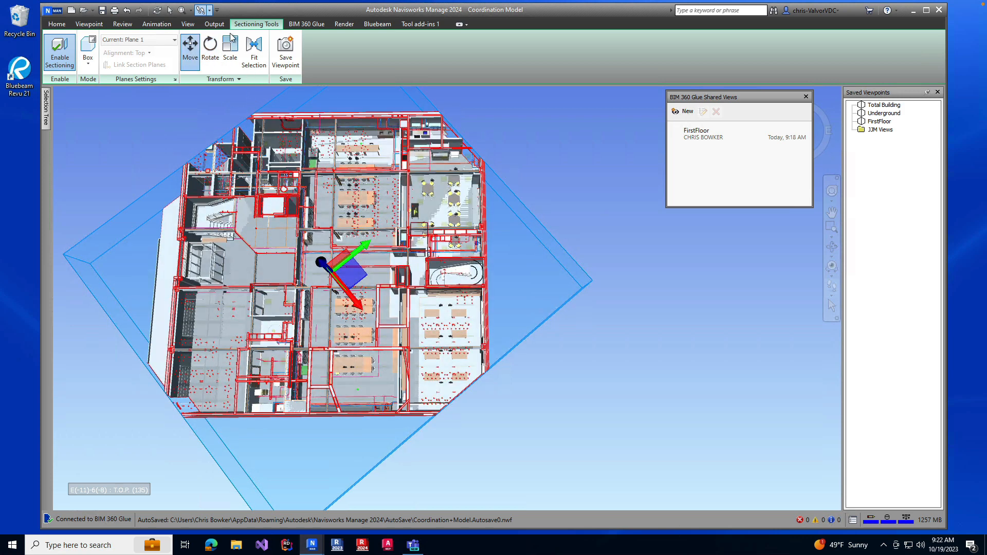
left_click(230, 50)
left_click_drag(357, 307, 431, 403)
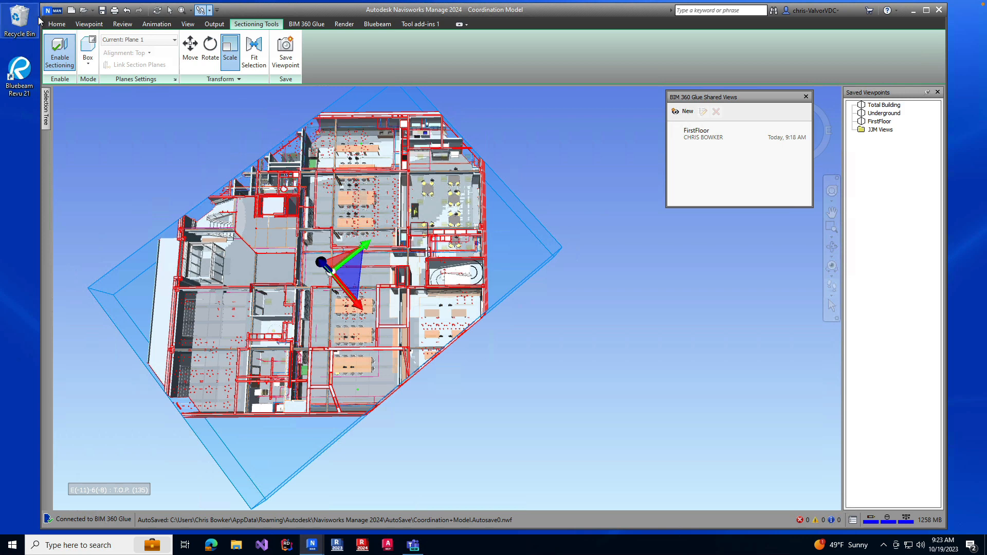
left_click(57, 25)
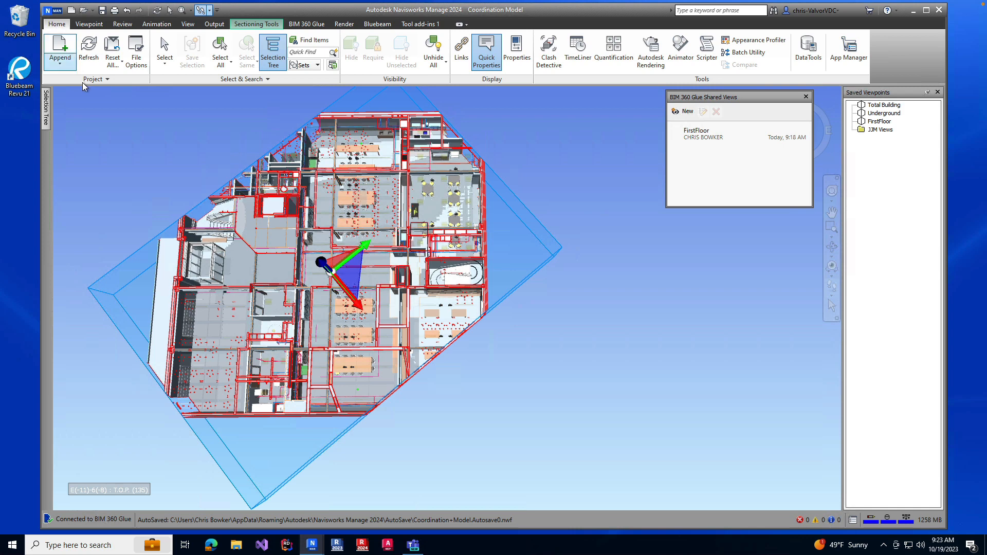
left_click(53, 10)
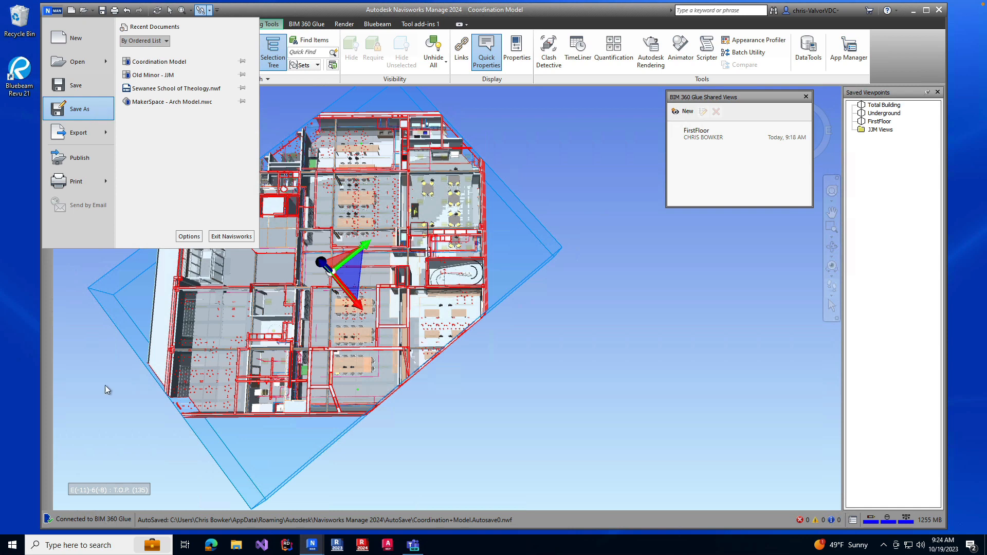
left_click(598, 375)
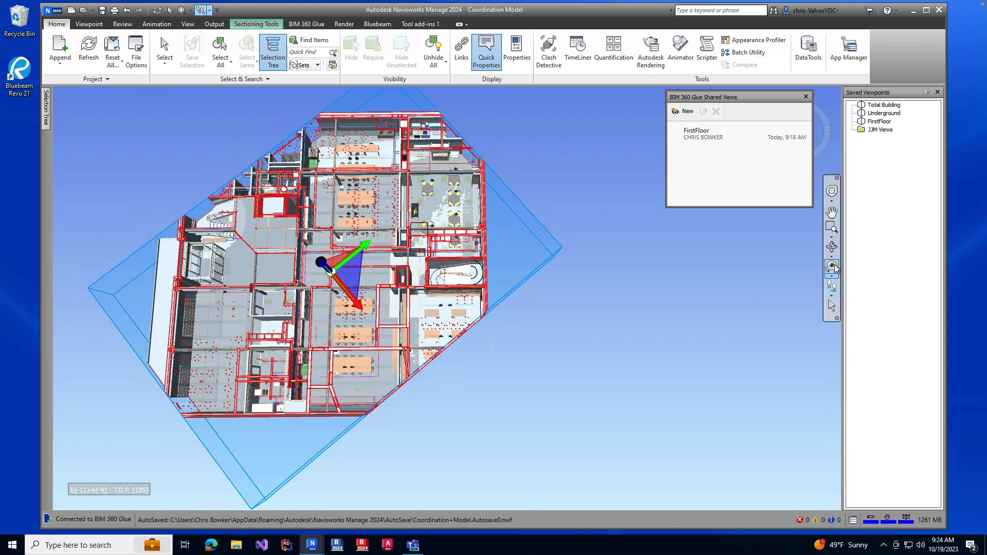
Zoom to a window around the sinks and piping near the building's far wall, and use Walk to view that wall
left_click(831, 228)
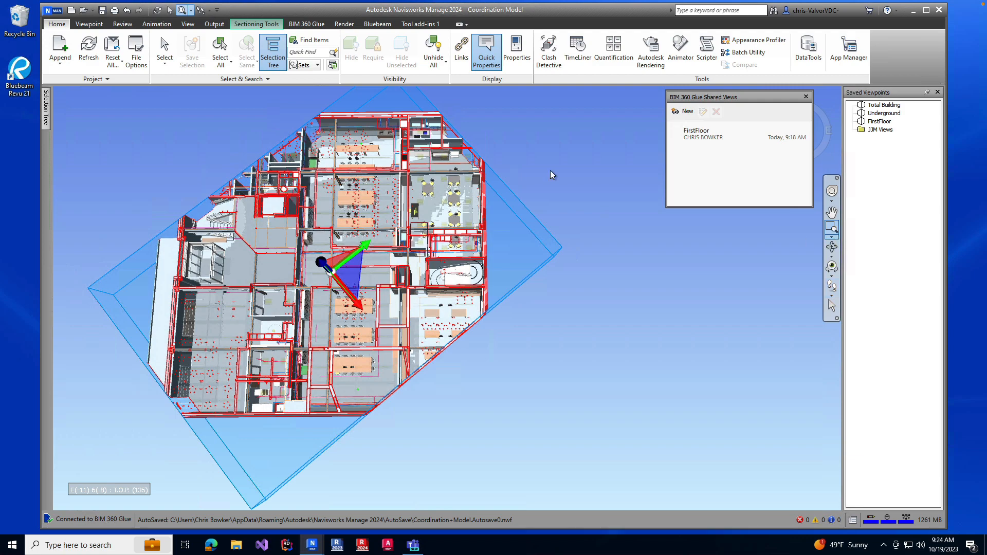
left_click_drag(385, 112, 410, 128)
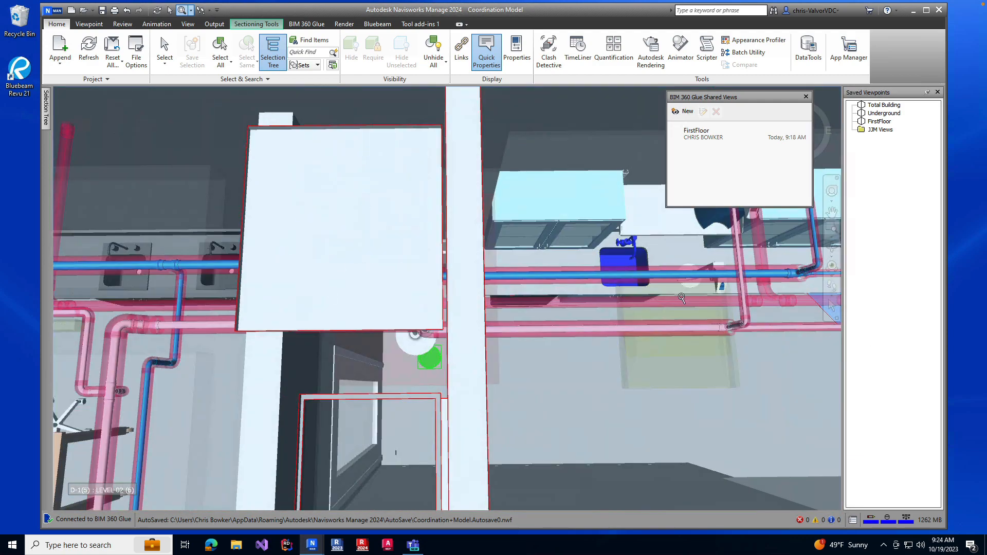
left_click(831, 286)
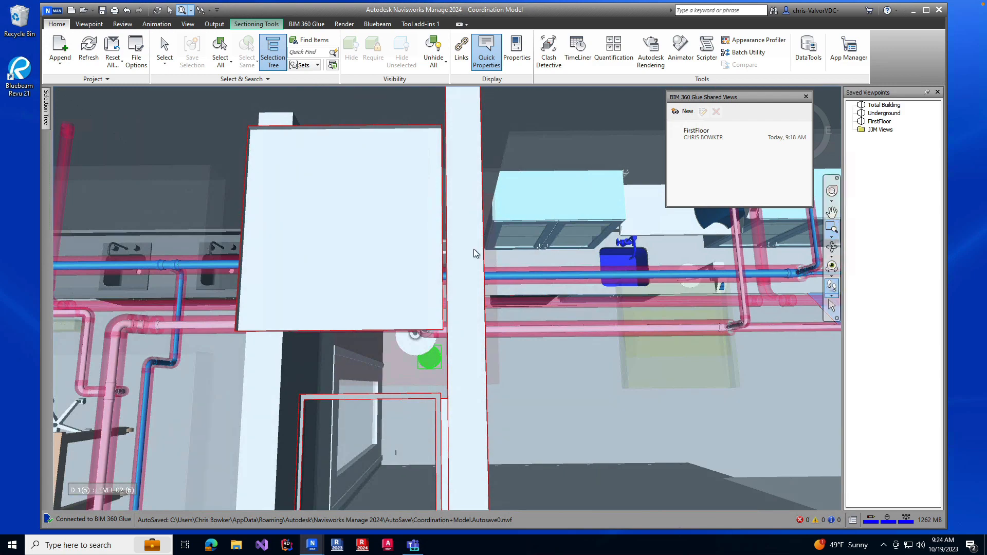
left_click_drag(469, 229, 469, 279)
scroll(470, 279, "up", 2)
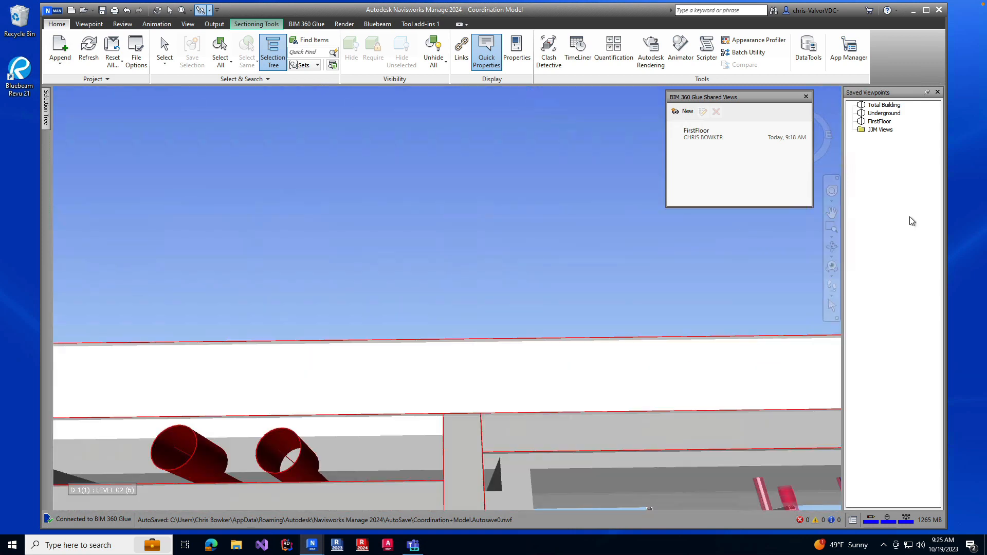
Close the BIM 360 Glue Shared Views window and return to the home view of the sectioned building
left_click(832, 213)
left_click_drag(396, 233, 461, 258)
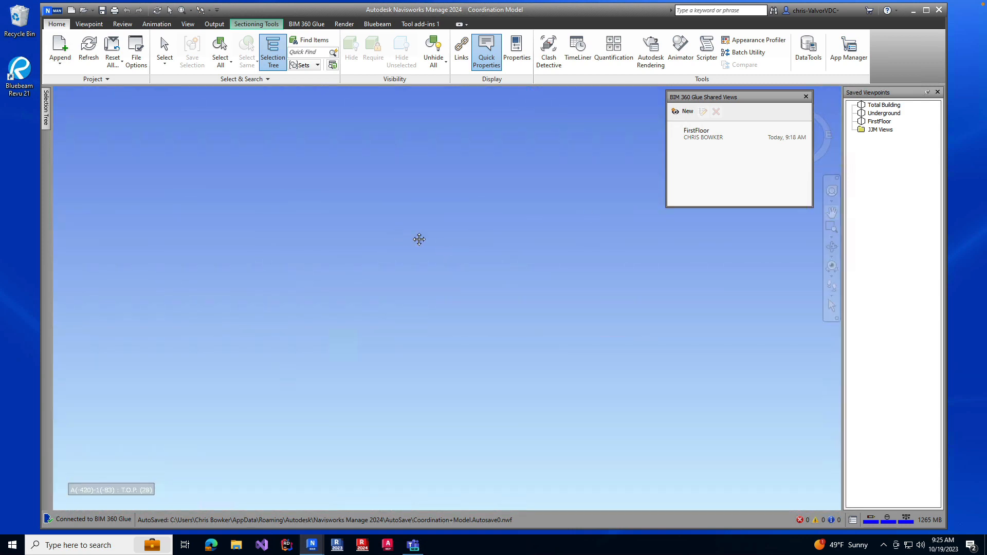
scroll(419, 239, "down", 8)
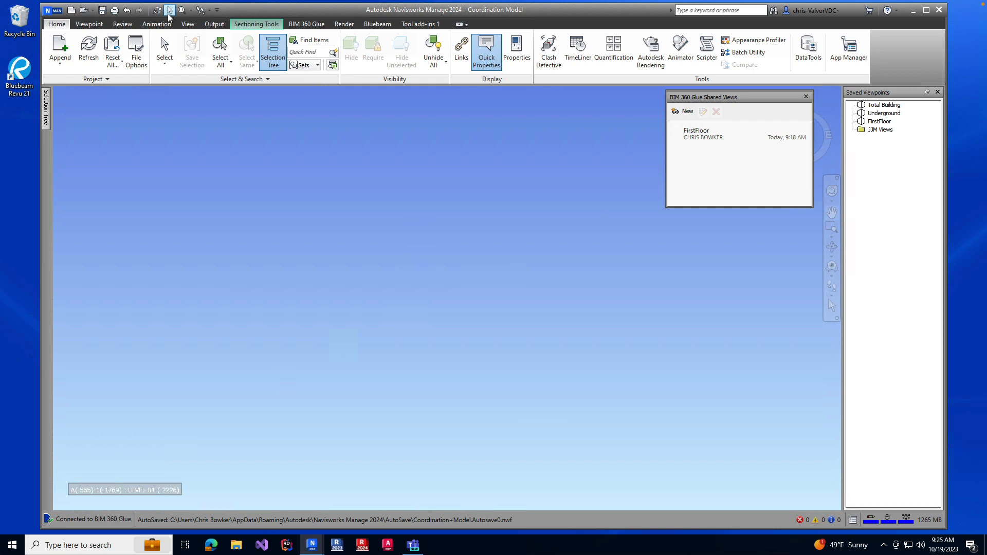
left_click(200, 10)
left_click(803, 96)
left_click(812, 131)
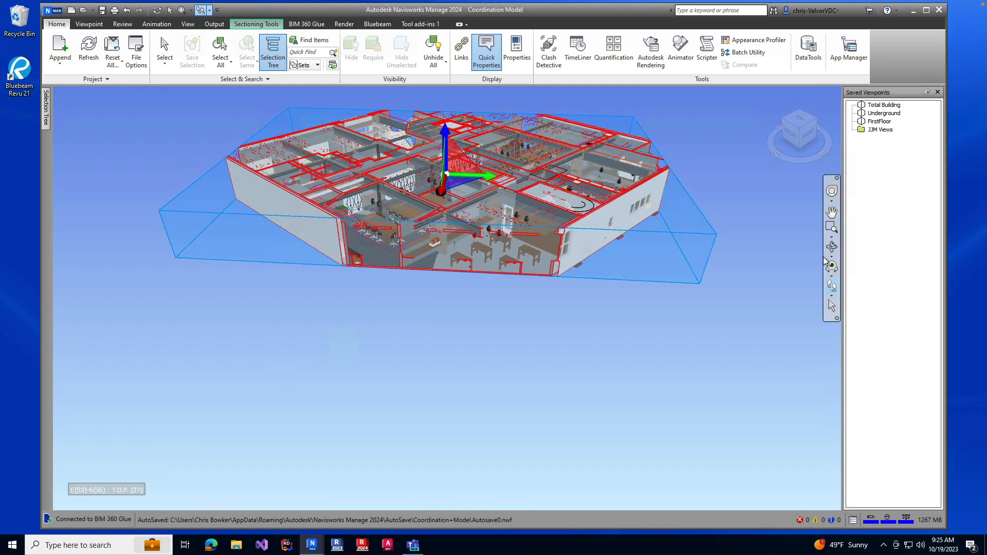
Use Fly to move the camera over the sectioned building's open rooms and framing
left_click(831, 296)
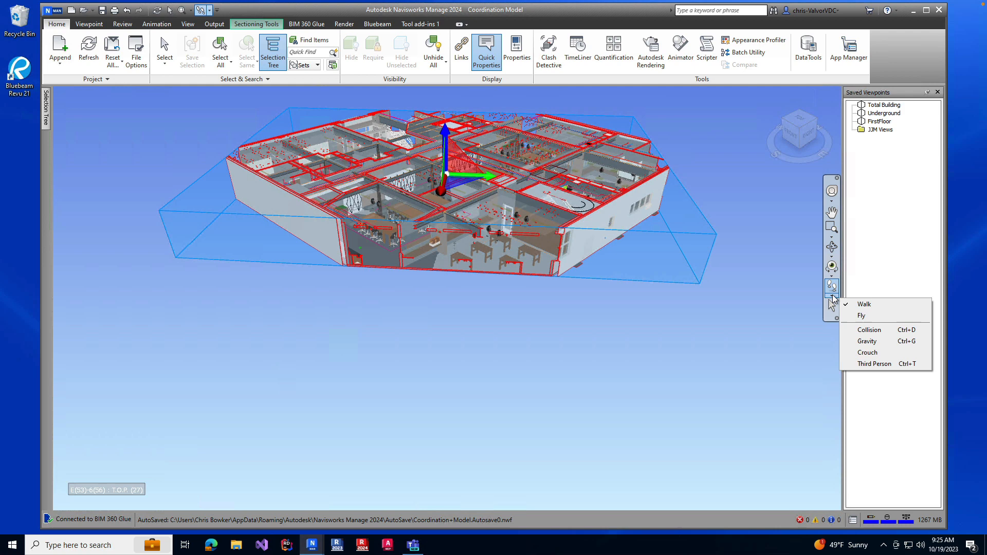
left_click(862, 316)
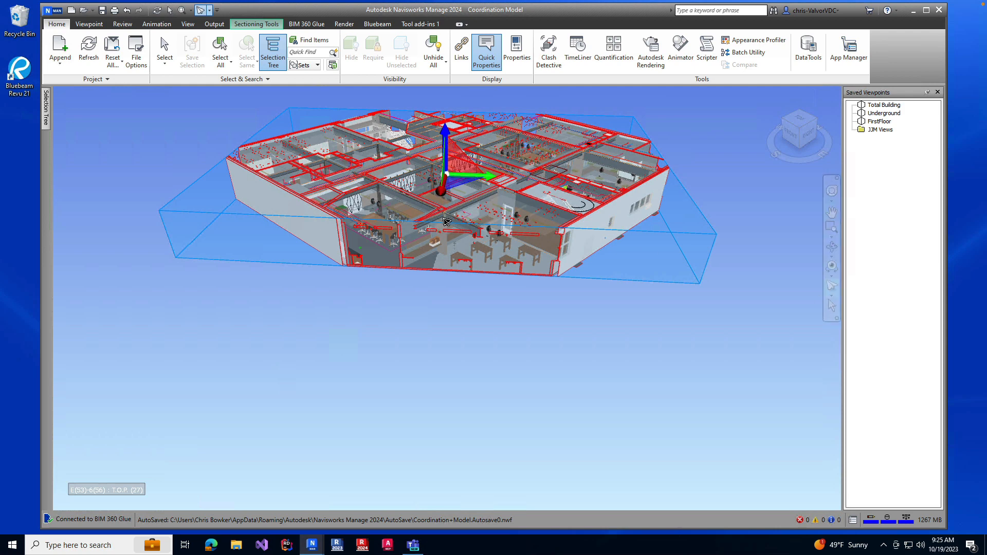
left_click_drag(438, 207, 359, 345)
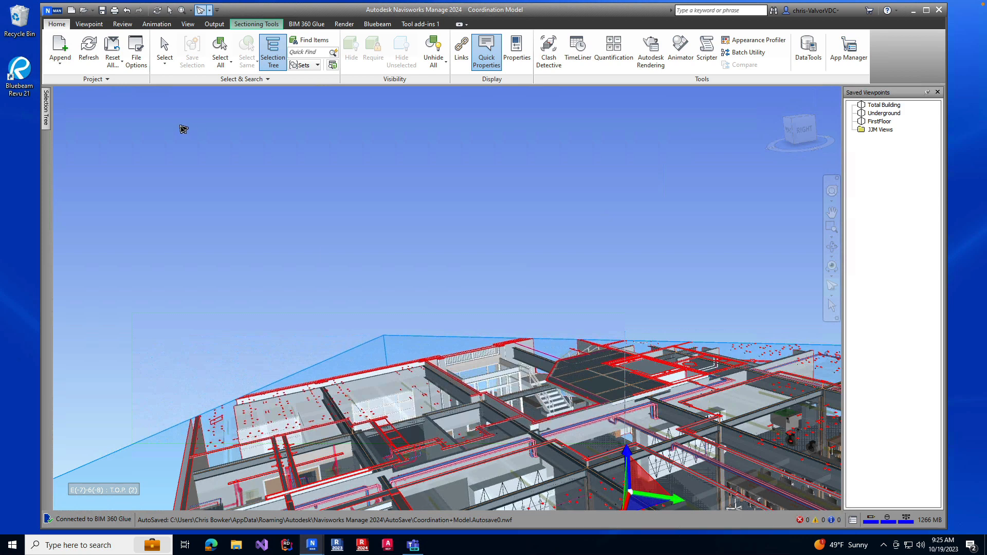
mouse_move(50, 109)
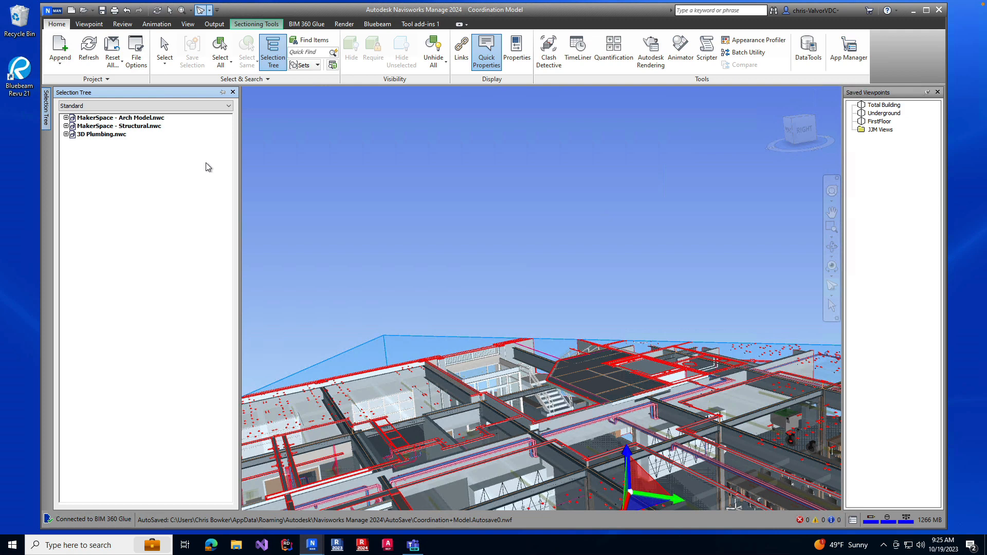
Switch from Fly to Walk and view the sectioned building from low down, facing the cut corner with the tables
left_click(832, 297)
left_click(860, 305)
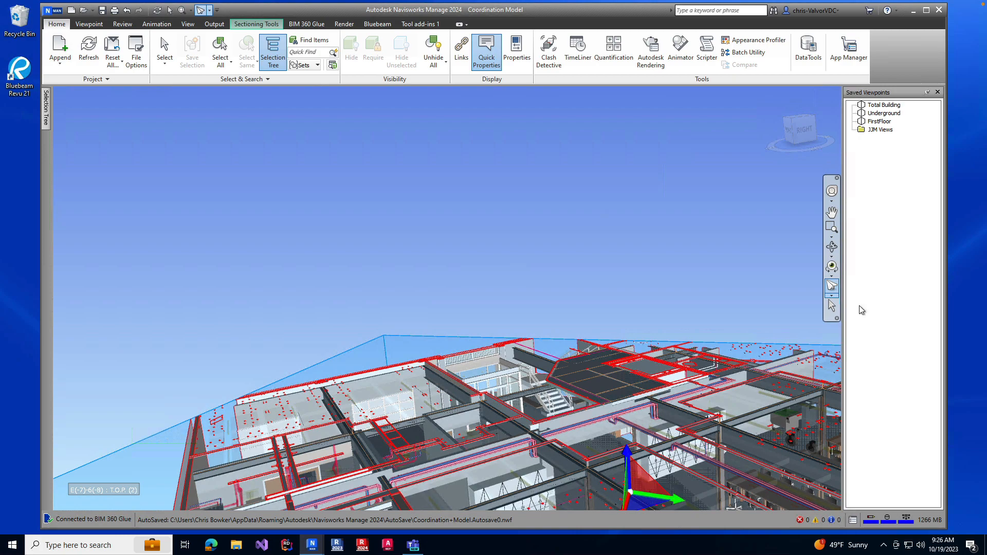
left_click_drag(555, 293, 476, 336)
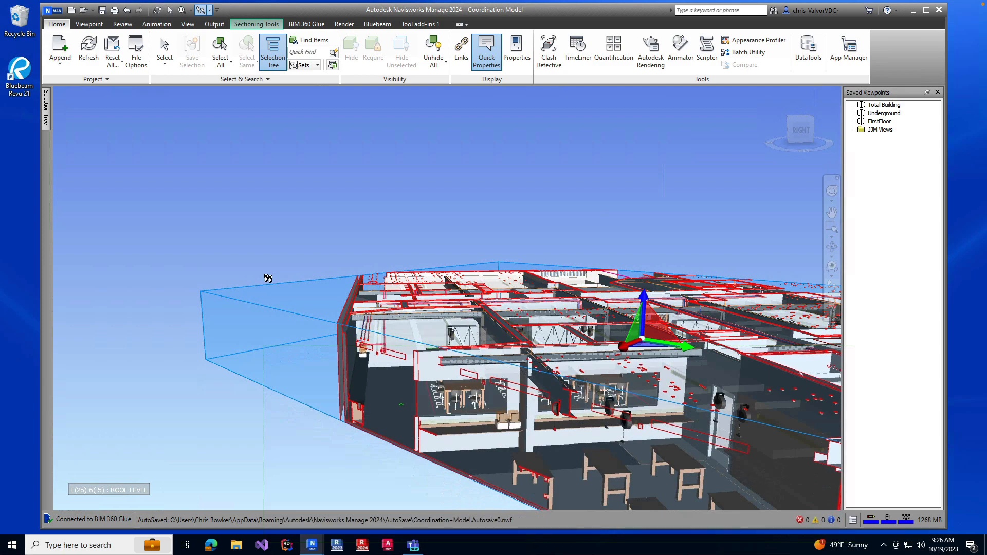
left_click_drag(327, 266, 453, 285)
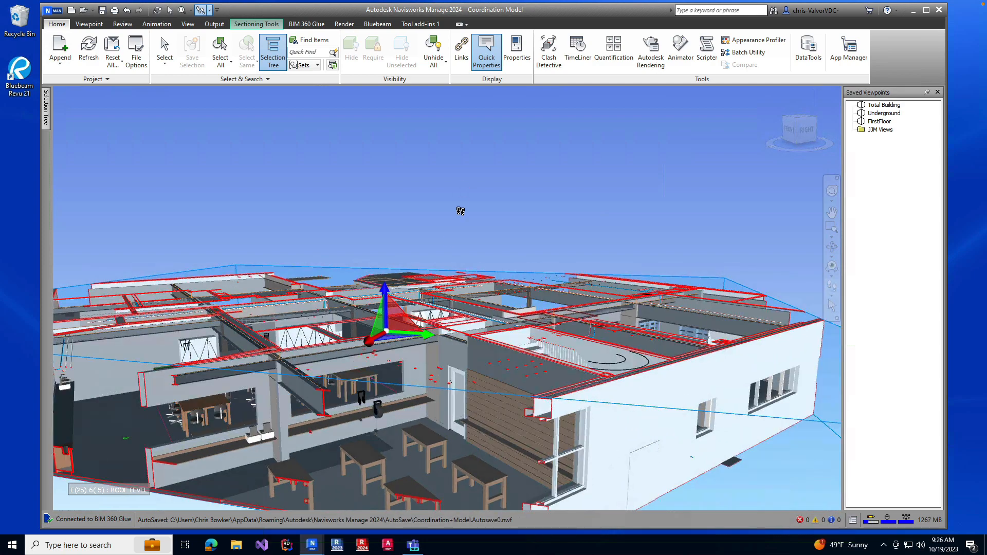
left_click_drag(460, 209, 456, 326)
scroll(456, 326, "up", 1)
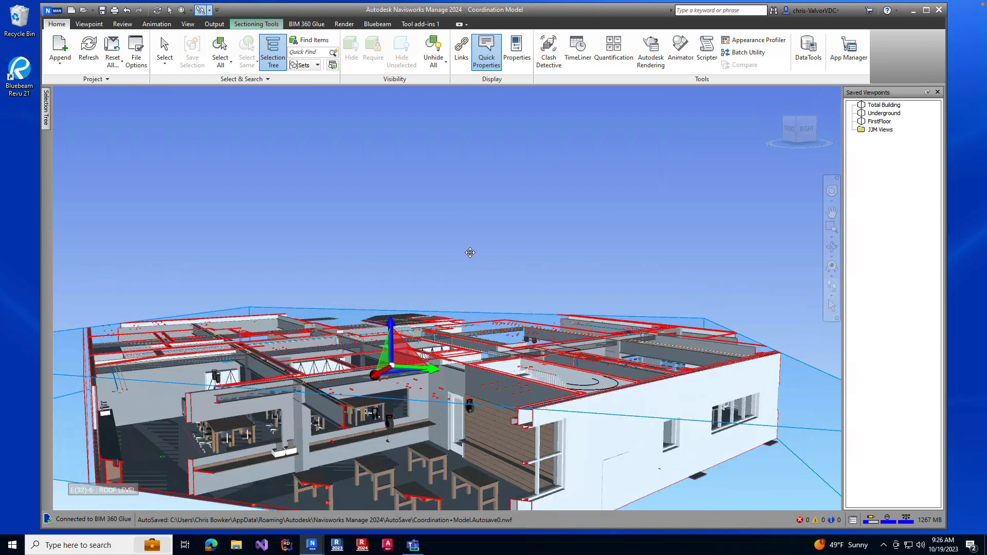
middle_click_drag(469, 251, 486, 371)
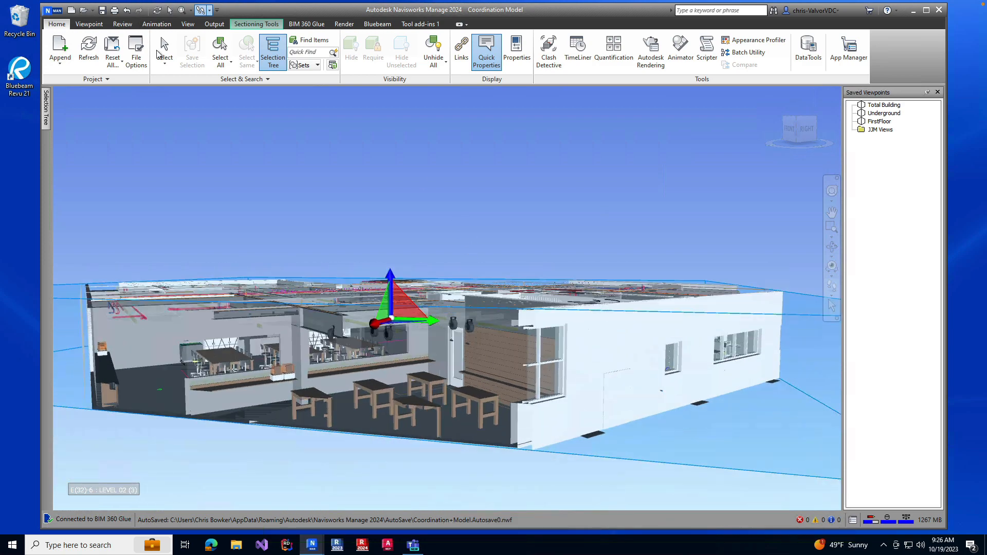
Show the model's grid lines in the scene
left_click(123, 24)
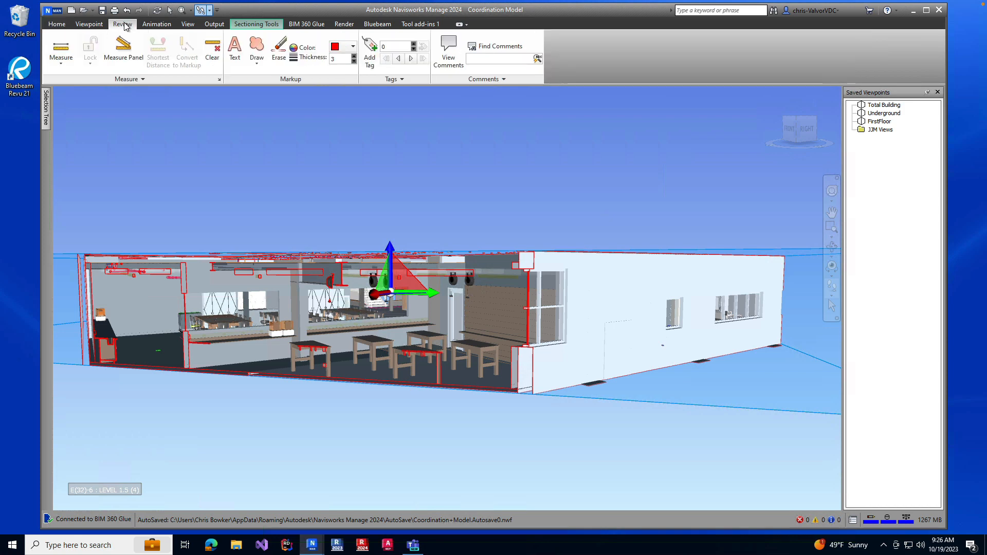
left_click(88, 24)
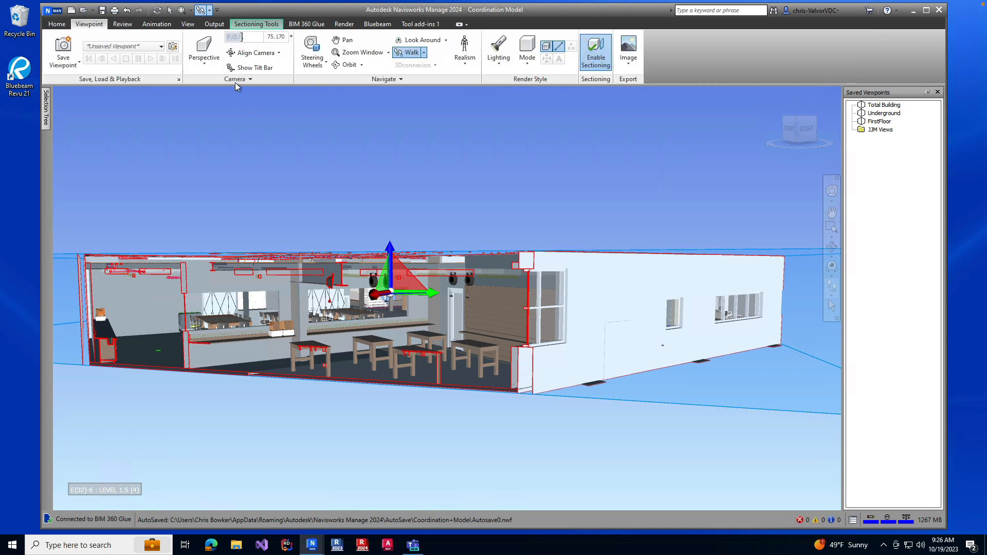
left_click(216, 25)
left_click(188, 25)
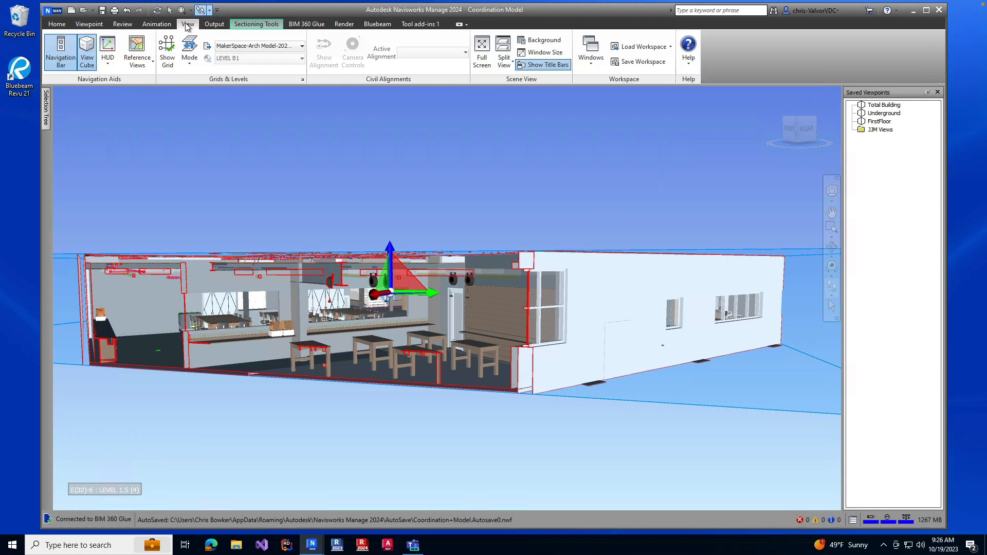
left_click(167, 51)
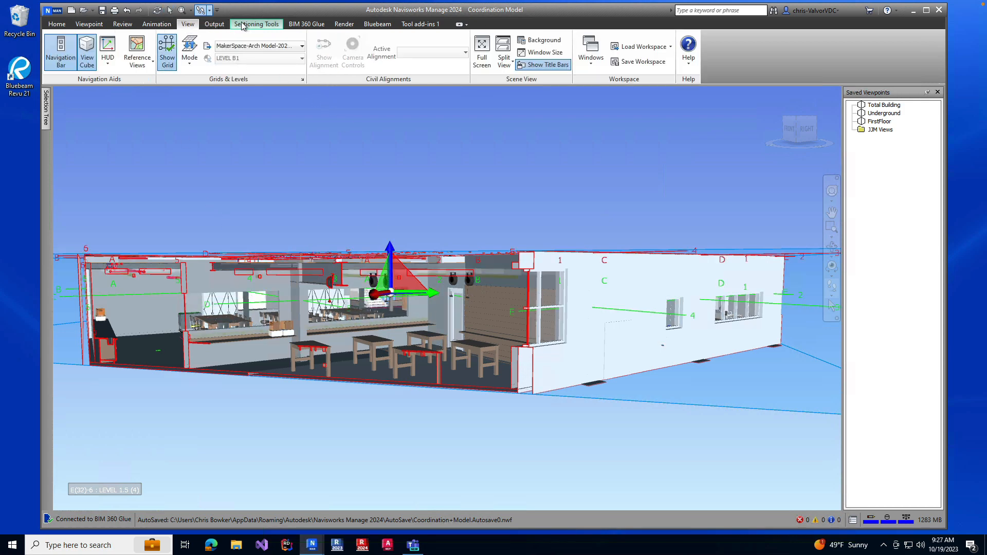
Scale the section box taller along its blue vertical axis to include the roof and footings
left_click(260, 24)
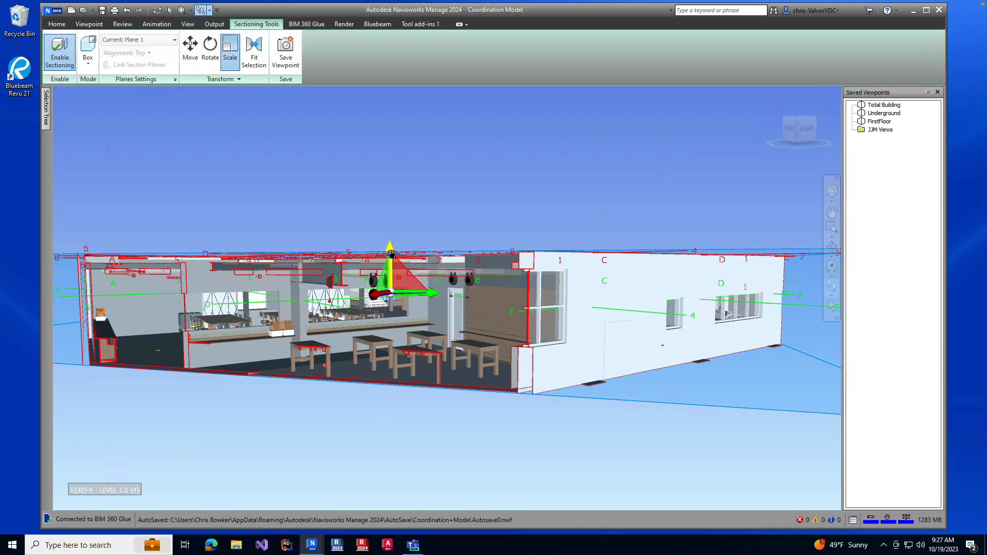
left_click_drag(391, 255, 392, 232)
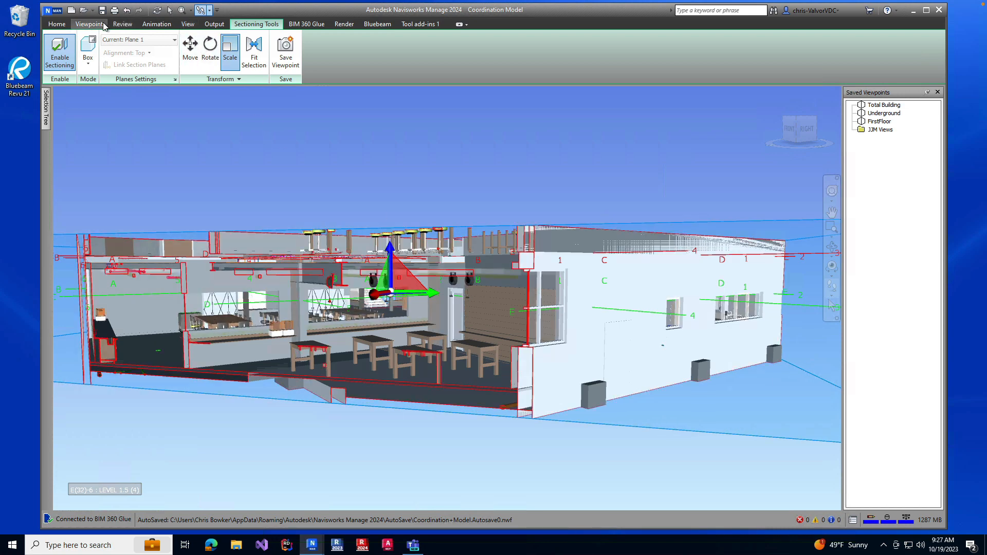
Set the grid display mode to Above and Below, and switch it to Below
left_click(188, 25)
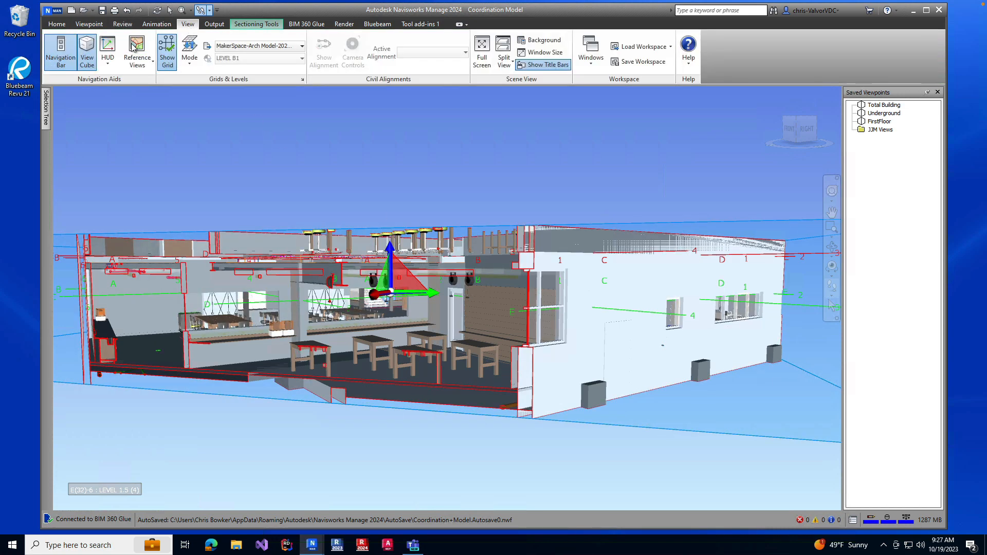
left_click(186, 60)
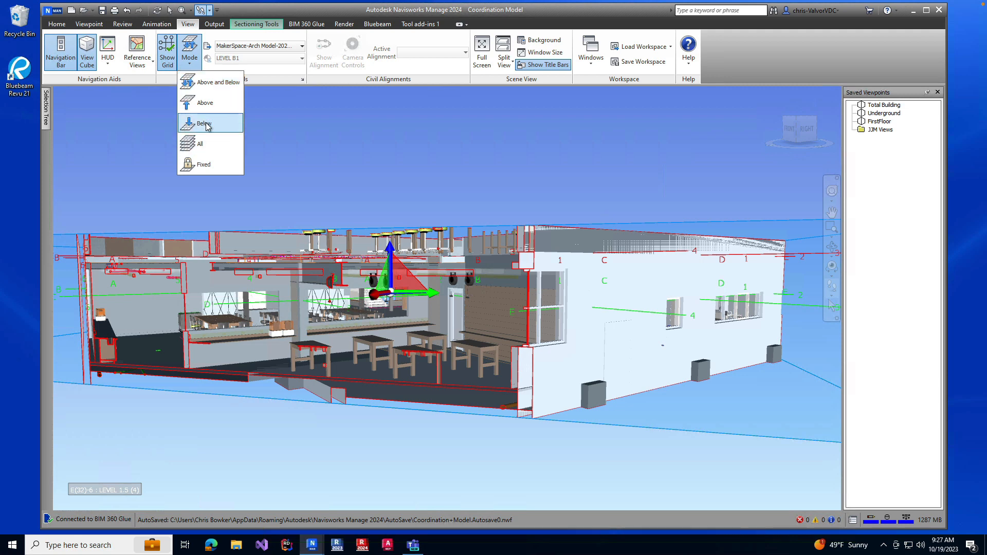
left_click(216, 85)
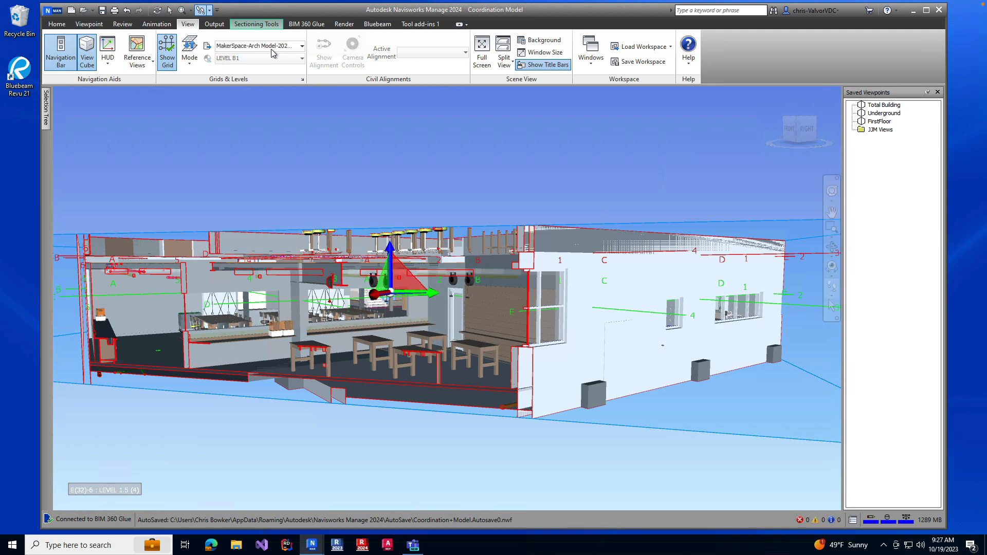
left_click(182, 61)
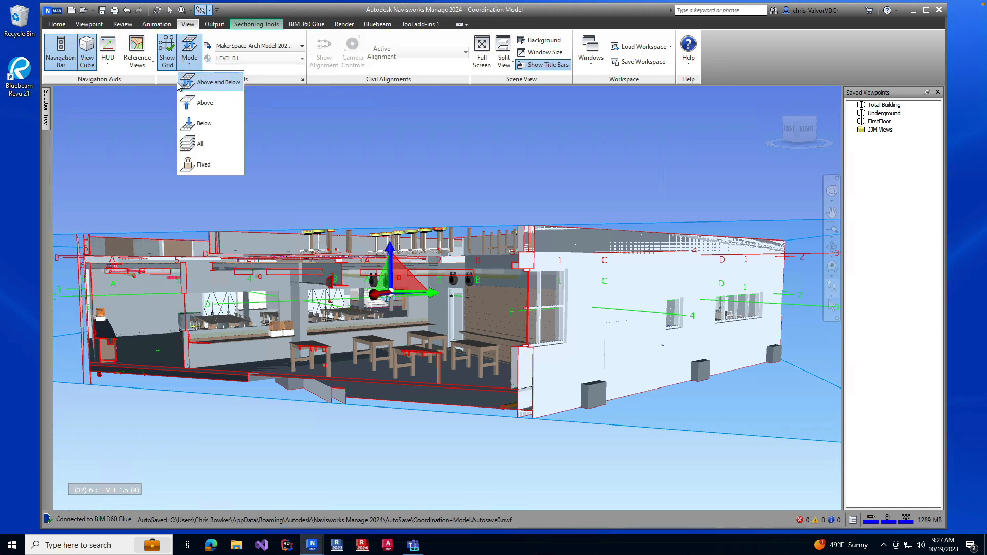
left_click(184, 122)
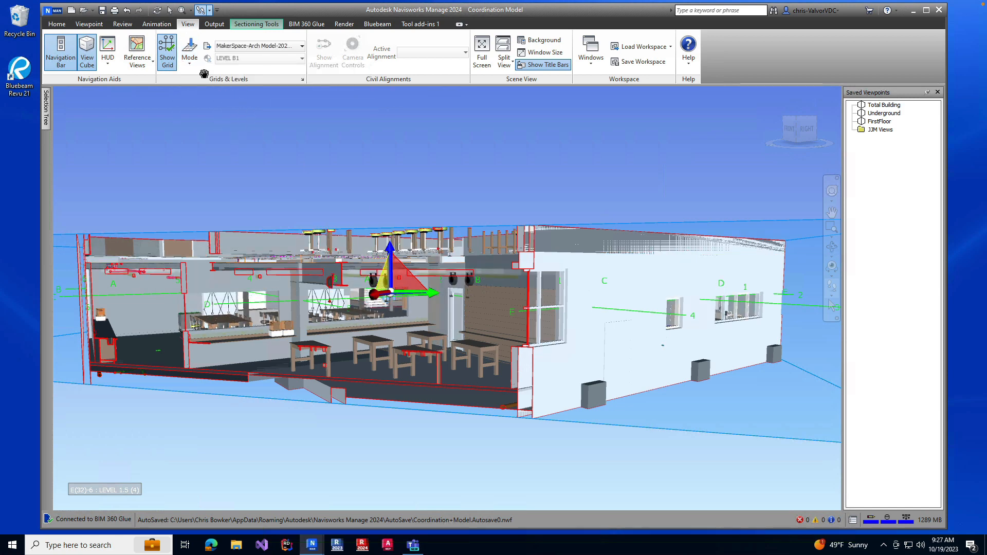
Set the grid display mode to All and turn the grid display off
left_click(190, 62)
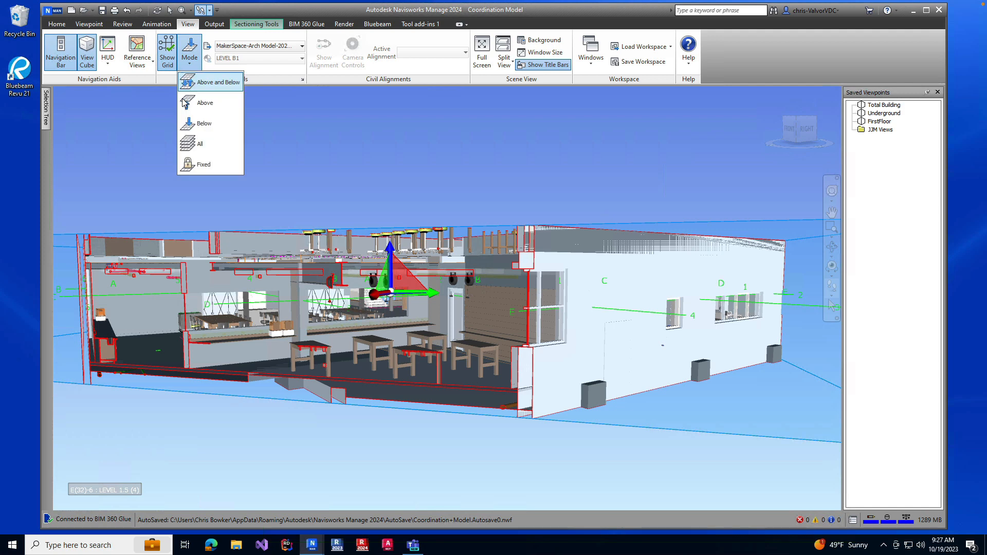
left_click(185, 143)
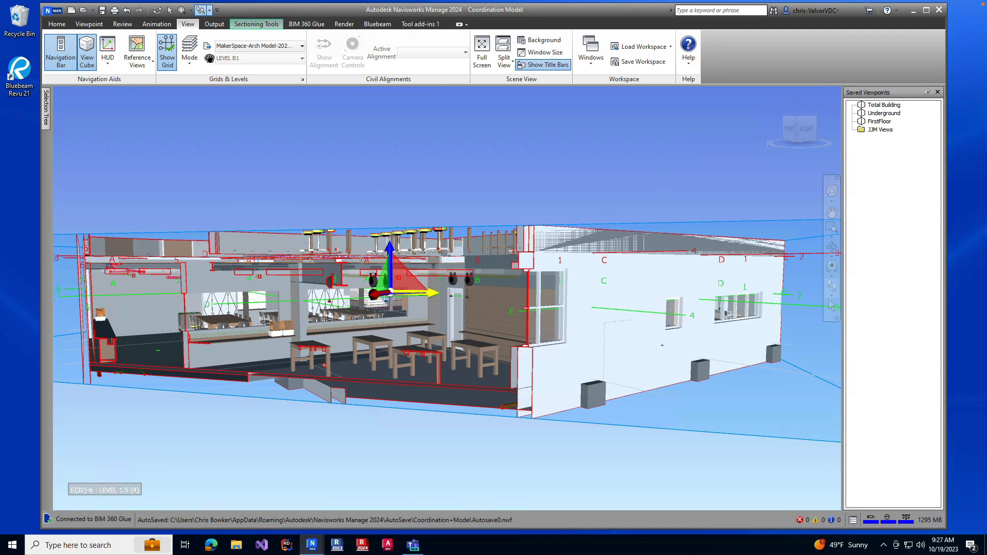
left_click(169, 54)
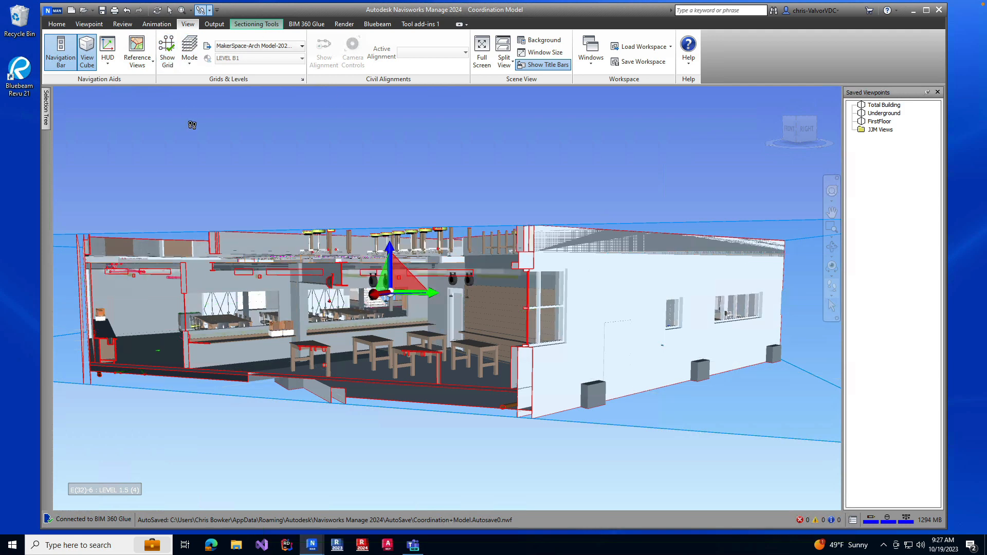